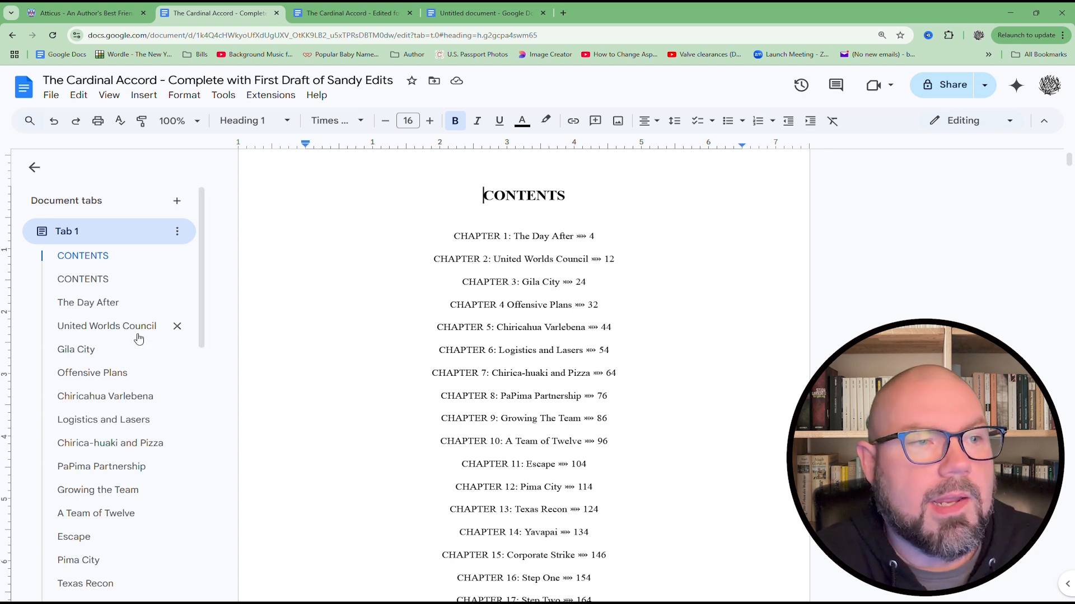
- Compare the page number listed in the contents for Offensive Plans with the page where that chapter starts
{"action": "double_click", "coordinate": [591, 236]}
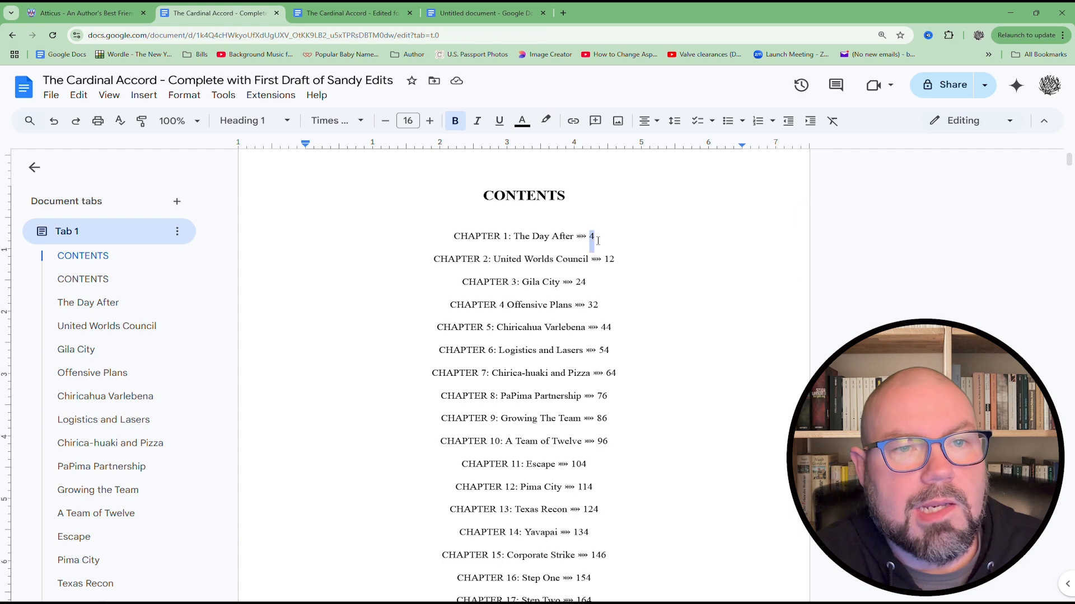
{"action": "left_click", "coordinate": [92, 374]}
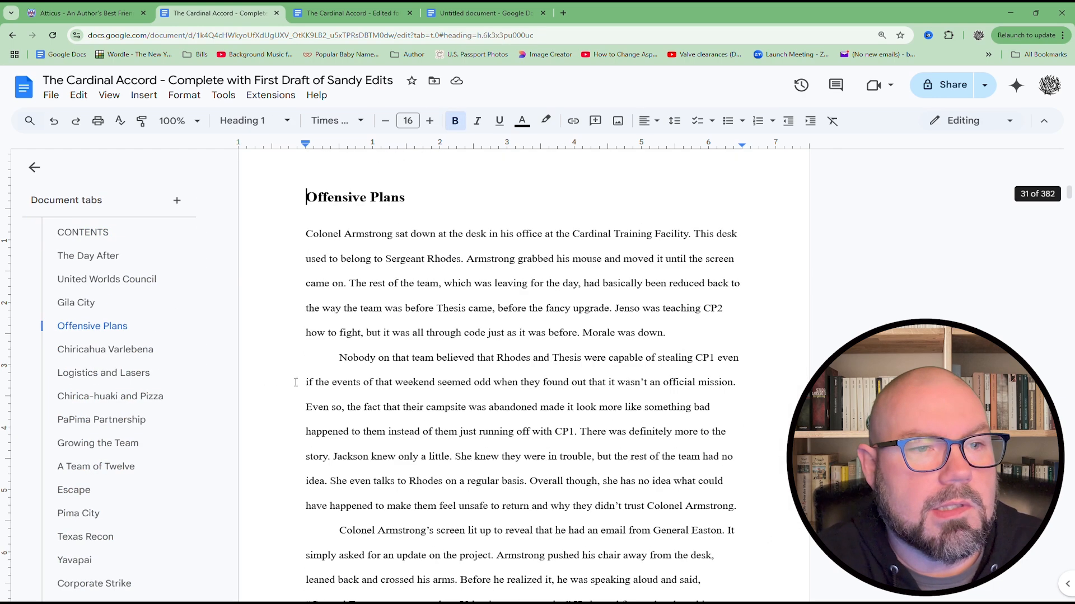
{"action": "scroll", "coordinate": [545, 237], "scroll_direction": "down", "scroll_amount": 5}
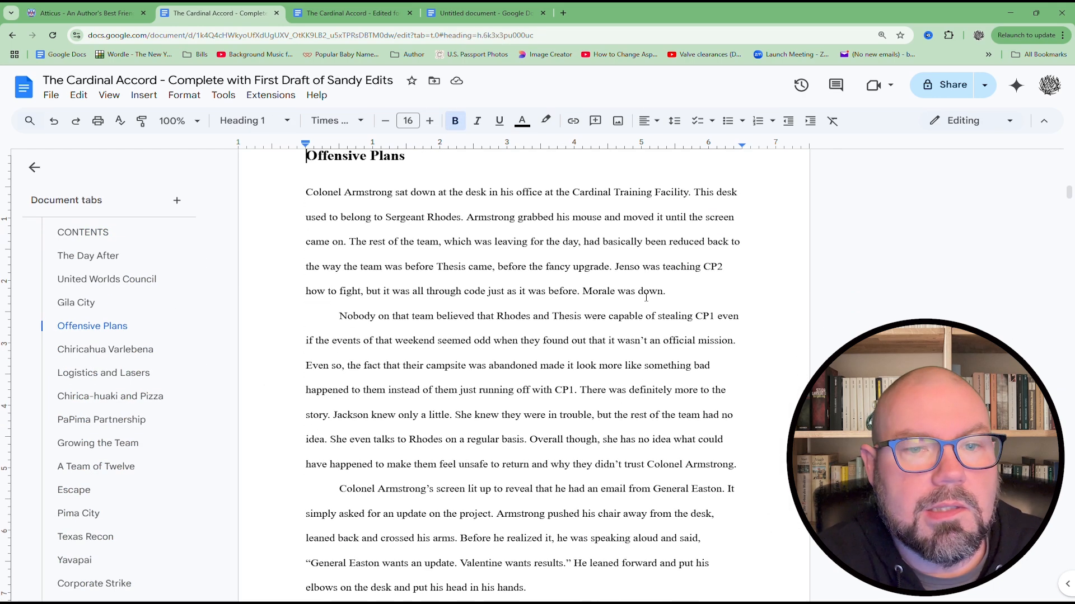
{"action": "scroll", "coordinate": [504, 307], "scroll_direction": "up", "scroll_amount": 4}
{"action": "scroll", "coordinate": [128, 335], "scroll_direction": "up", "scroll_amount": 1}
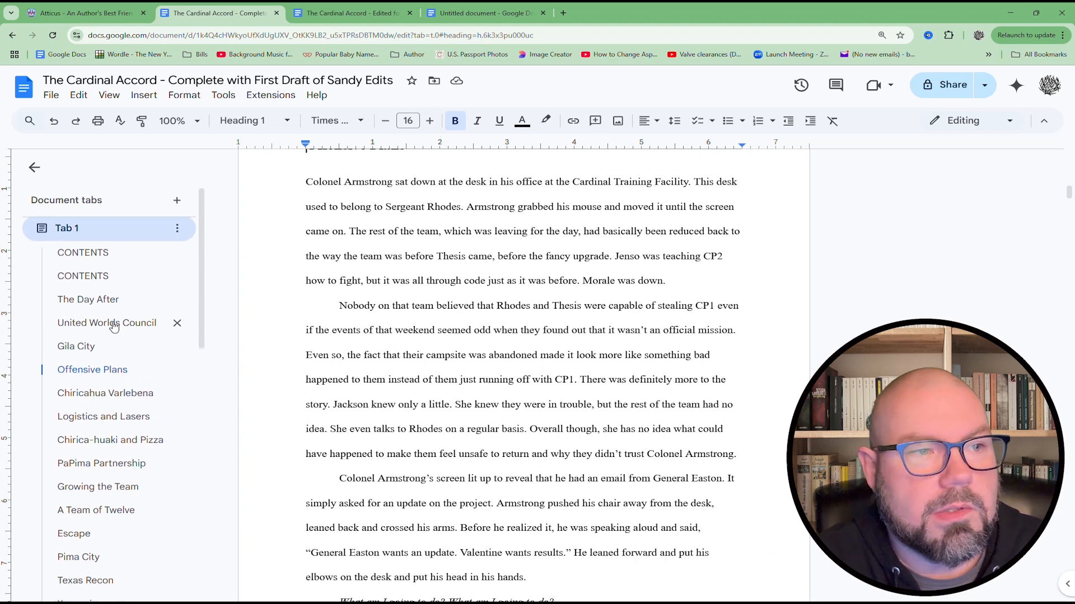
{"action": "left_click", "coordinate": [101, 260]}
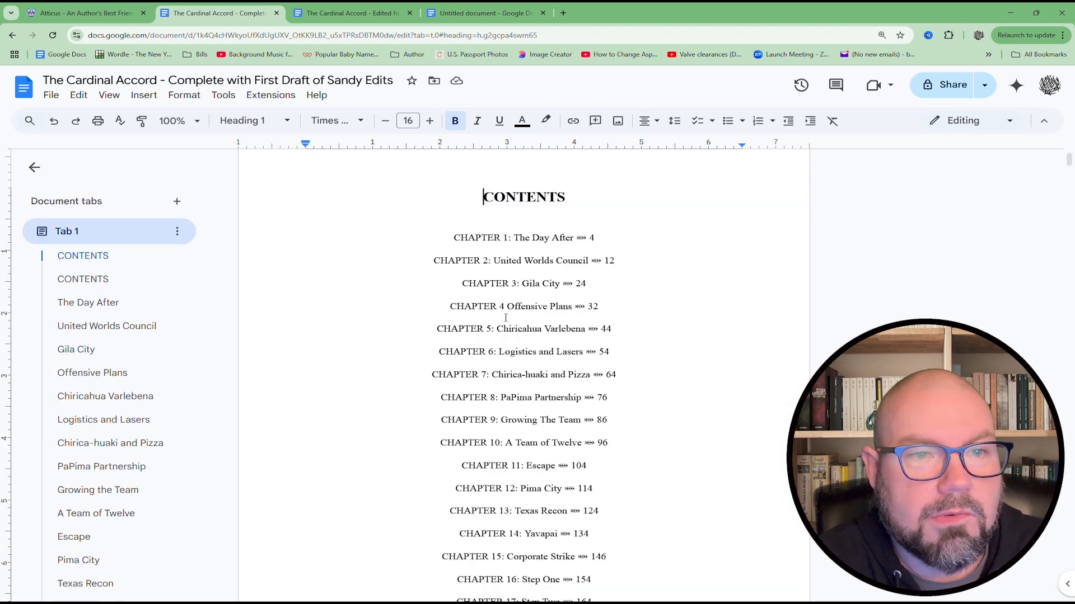
{"action": "left_click", "coordinate": [595, 307]}
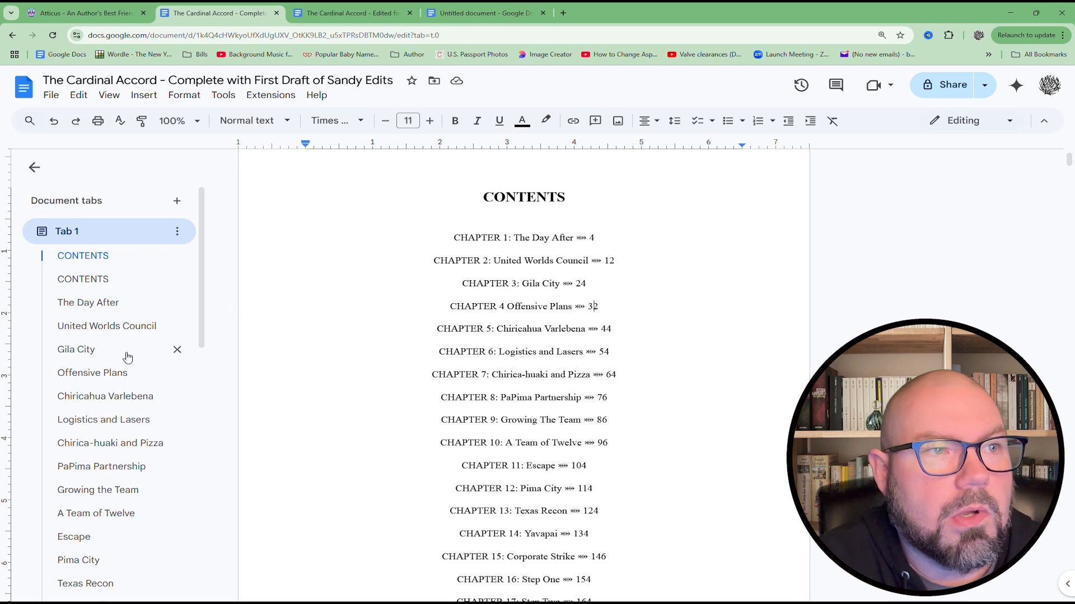
- Examine the chapter outline, both contents pages, the title page and the opening of the first chapter
{"action": "scroll", "coordinate": [129, 356], "scroll_direction": "down", "scroll_amount": 7}
{"action": "scroll", "coordinate": [130, 355], "scroll_direction": "up", "scroll_amount": 5}
{"action": "scroll", "coordinate": [131, 353], "scroll_direction": "down", "scroll_amount": 9}
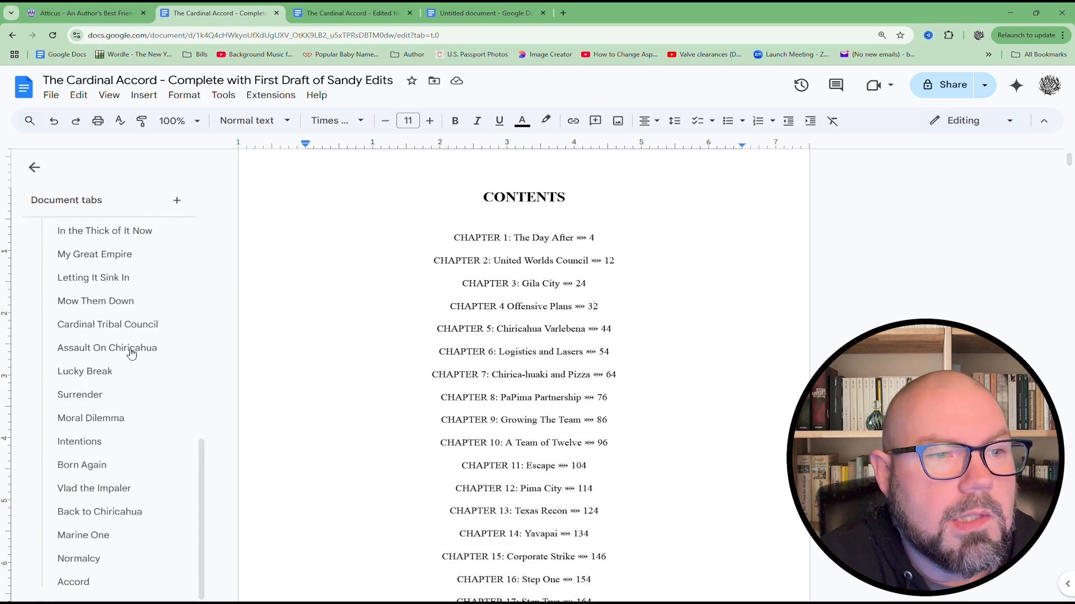
{"action": "scroll", "coordinate": [470, 327], "scroll_direction": "down", "scroll_amount": 14}
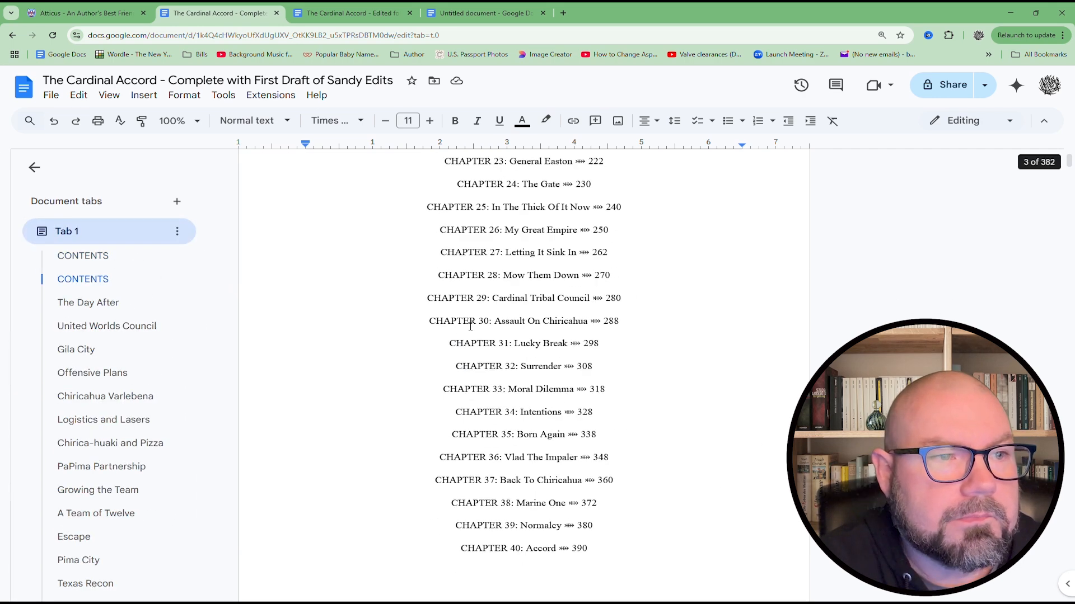
{"action": "scroll", "coordinate": [470, 327], "scroll_direction": "up", "scroll_amount": 9}
{"action": "left_click", "coordinate": [85, 258]}
{"action": "scroll", "coordinate": [300, 269], "scroll_direction": "up", "scroll_amount": 10}
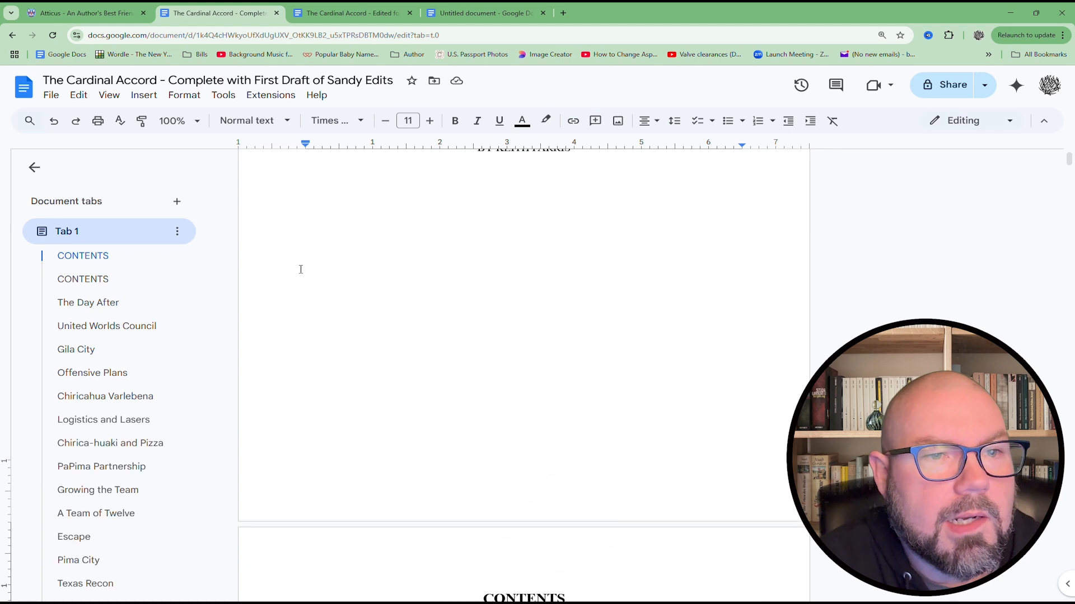
{"action": "scroll", "coordinate": [427, 355], "scroll_direction": "down", "scroll_amount": 1}
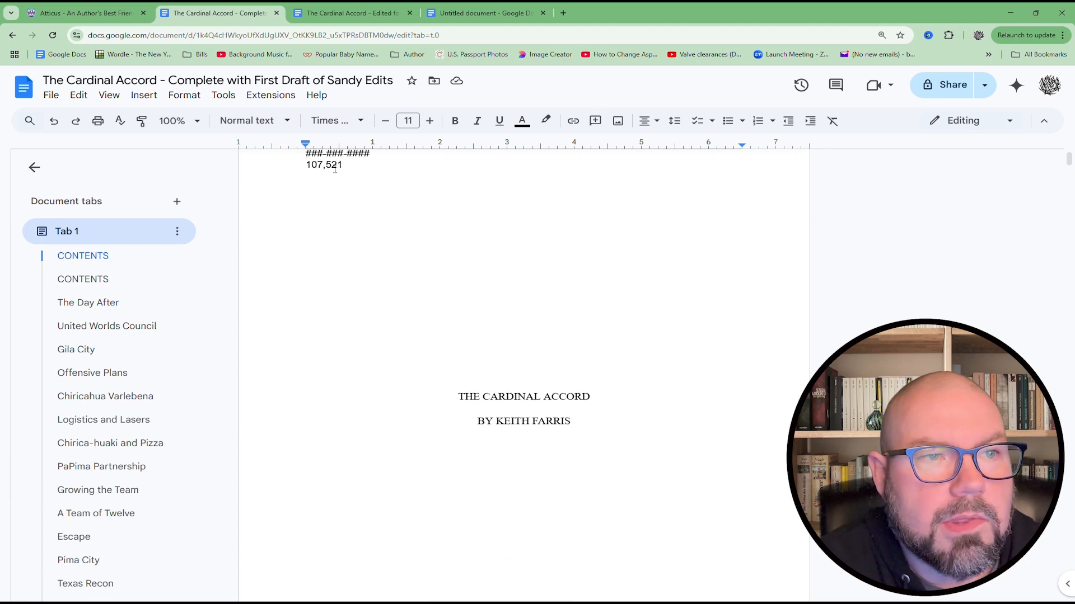
{"action": "scroll", "coordinate": [464, 369], "scroll_direction": "down", "scroll_amount": 20}
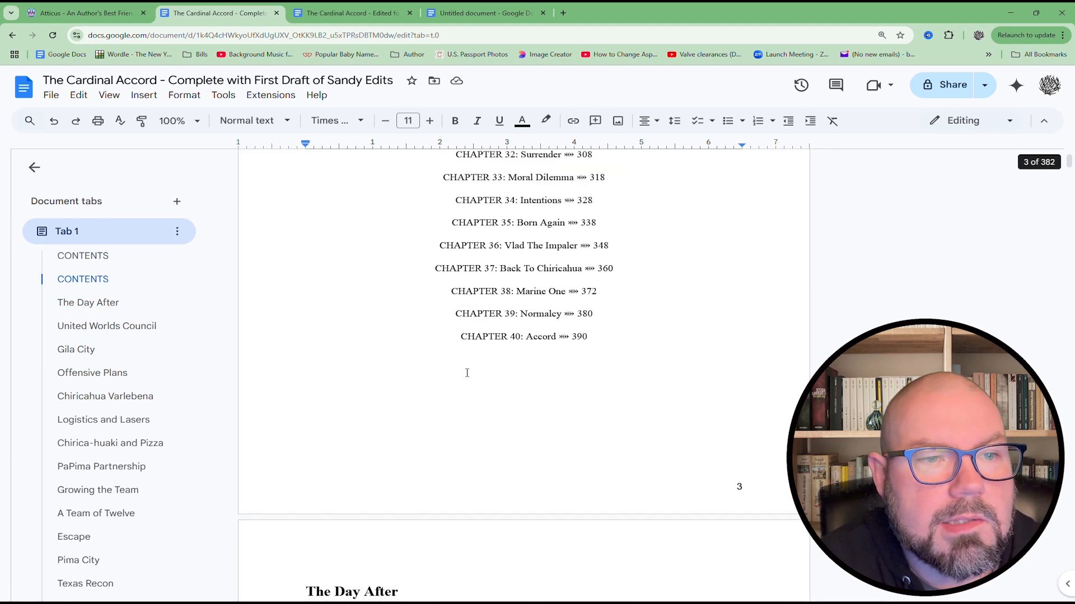
{"action": "scroll", "coordinate": [467, 373], "scroll_direction": "down", "scroll_amount": 8}
{"action": "scroll", "coordinate": [341, 298], "scroll_direction": "up", "scroll_amount": 2}
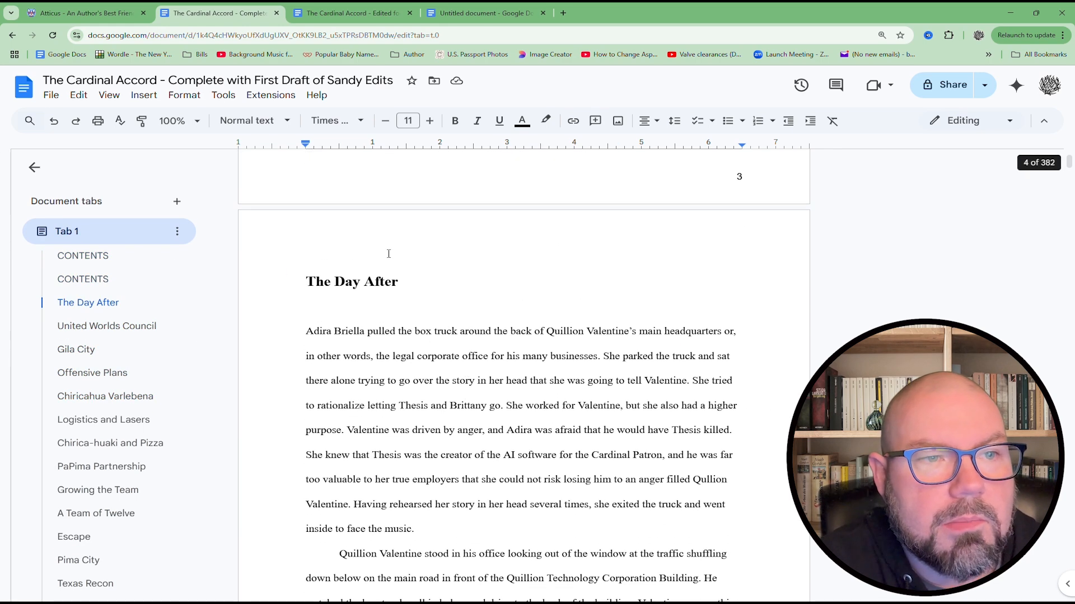
- Check the paragraph style applied to the chapter heading The Day After
{"action": "left_click", "coordinate": [307, 283]}
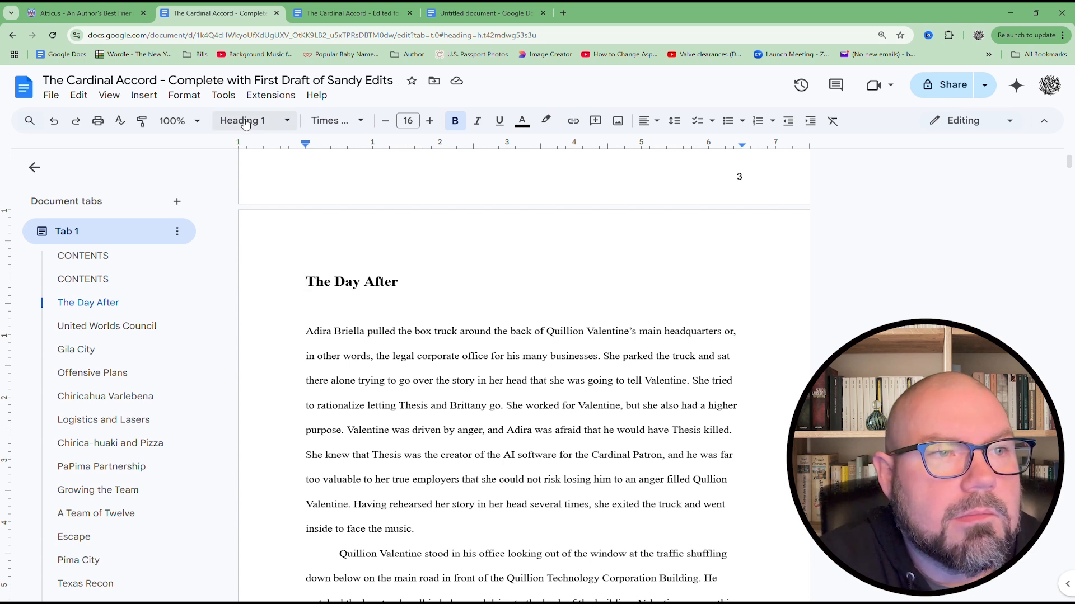
{"action": "left_click", "coordinate": [276, 123]}
{"action": "left_click", "coordinate": [276, 123]}
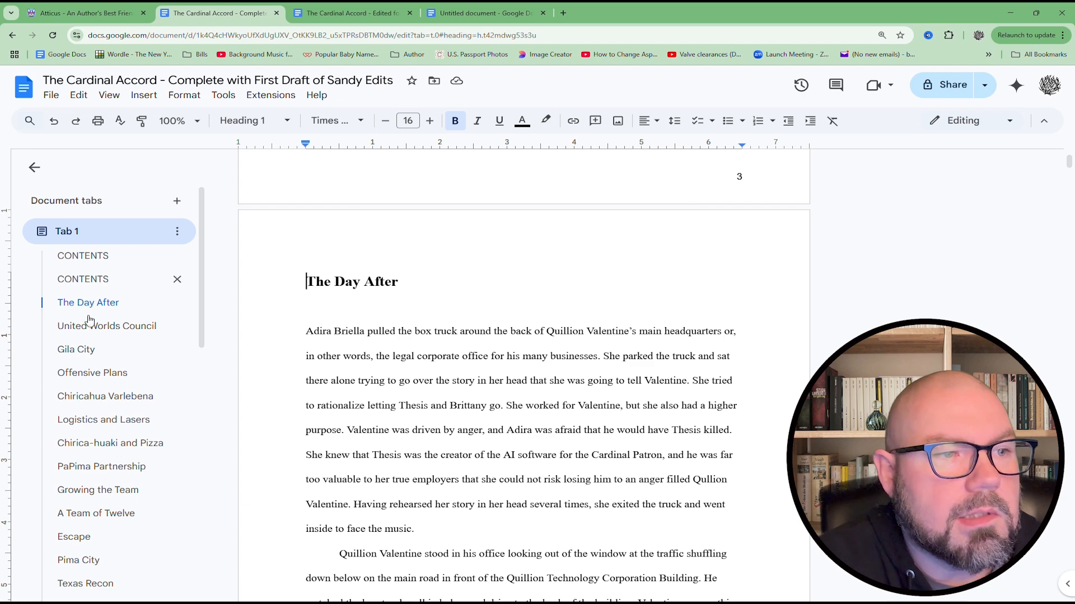
- View chapters through the document outline, including Lucky Break and Corporate Strike, and return to the first contents page
{"action": "scroll", "coordinate": [112, 420], "scroll_direction": "down", "scroll_amount": 4}
{"action": "scroll", "coordinate": [94, 340], "scroll_direction": "down", "scroll_amount": 3}
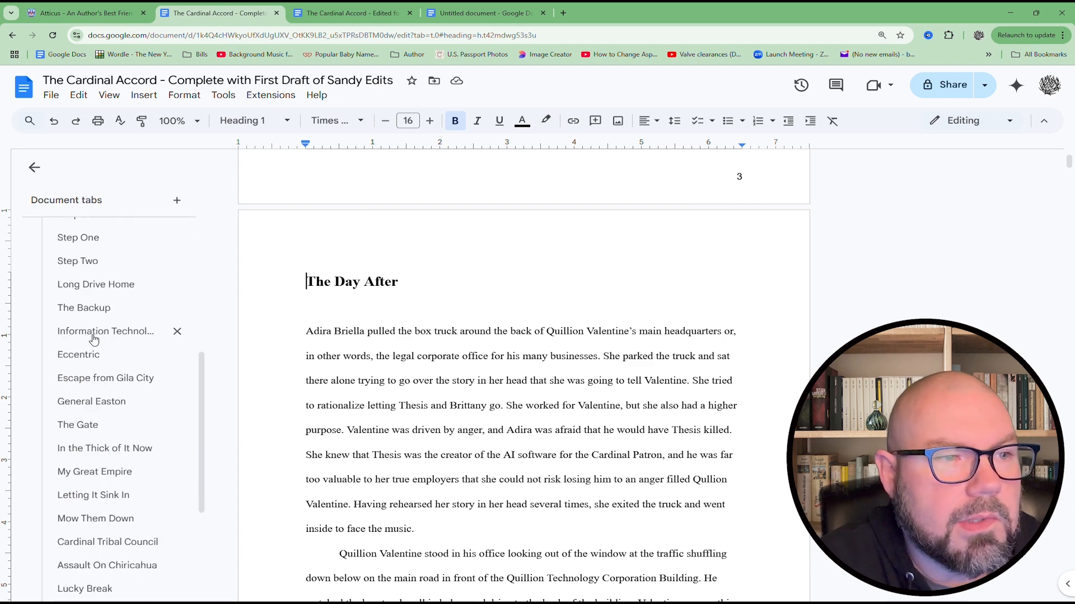
{"action": "left_click", "coordinate": [93, 335]}
{"action": "scroll", "coordinate": [93, 340], "scroll_direction": "down", "scroll_amount": 4}
{"action": "left_click", "coordinate": [94, 372]}
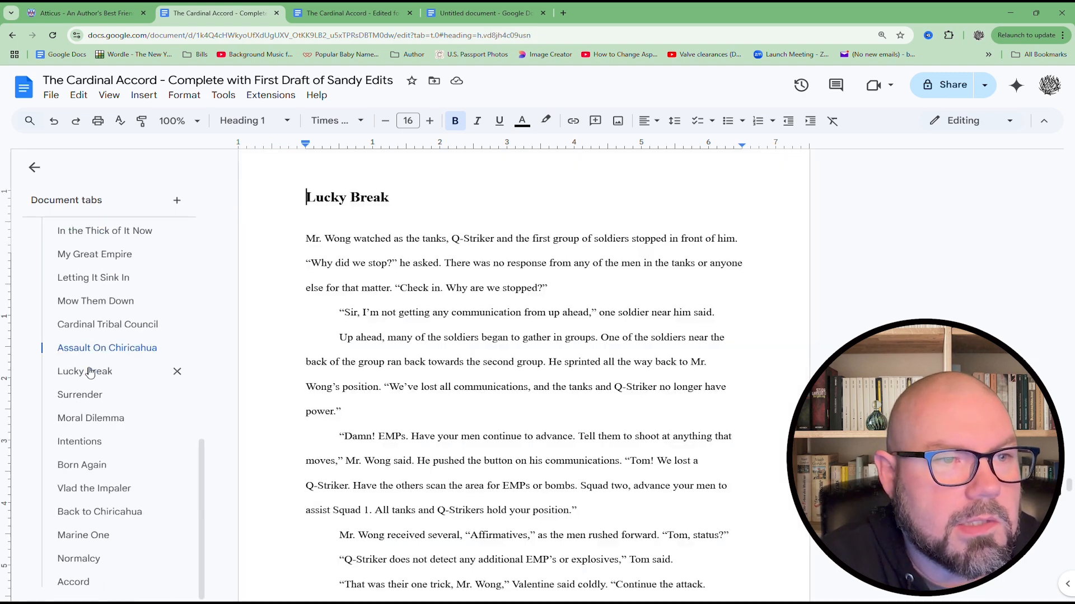
{"action": "scroll", "coordinate": [91, 352], "scroll_direction": "up", "scroll_amount": 8}
{"action": "left_click", "coordinate": [100, 316]}
{"action": "scroll", "coordinate": [100, 317], "scroll_direction": "up", "scroll_amount": 6}
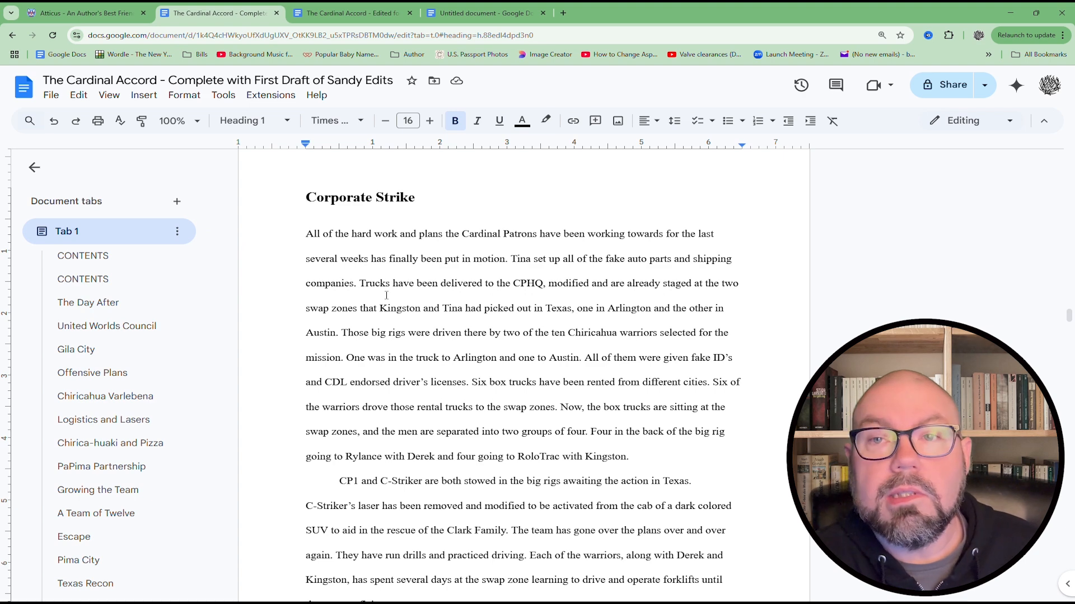
{"action": "scroll", "coordinate": [421, 297], "scroll_direction": "up", "scroll_amount": 10}
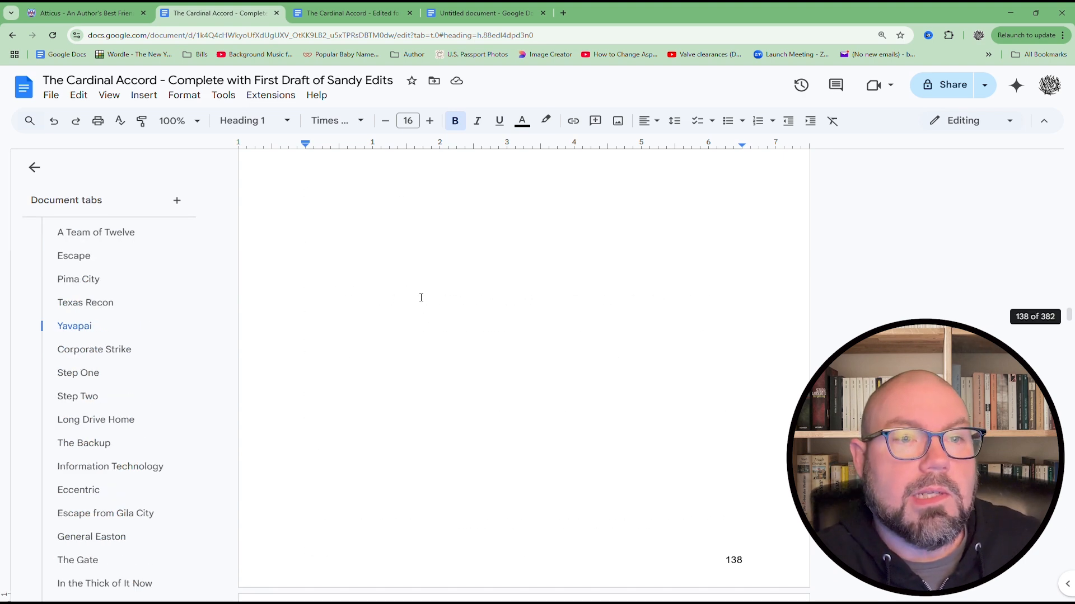
{"action": "scroll", "coordinate": [108, 349], "scroll_direction": "up", "scroll_amount": 5}
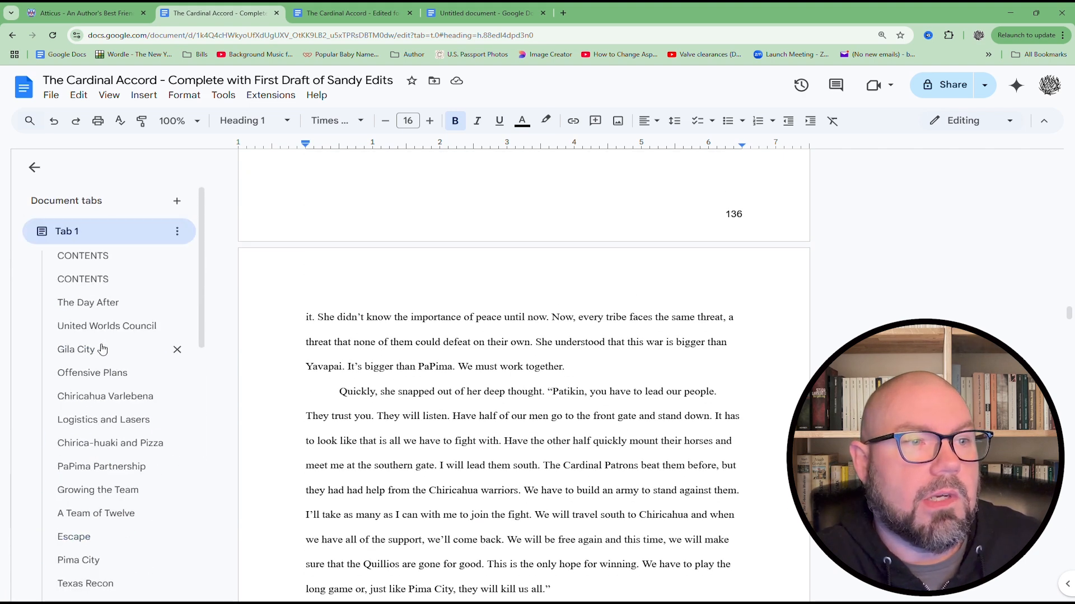
{"action": "left_click", "coordinate": [107, 255]}
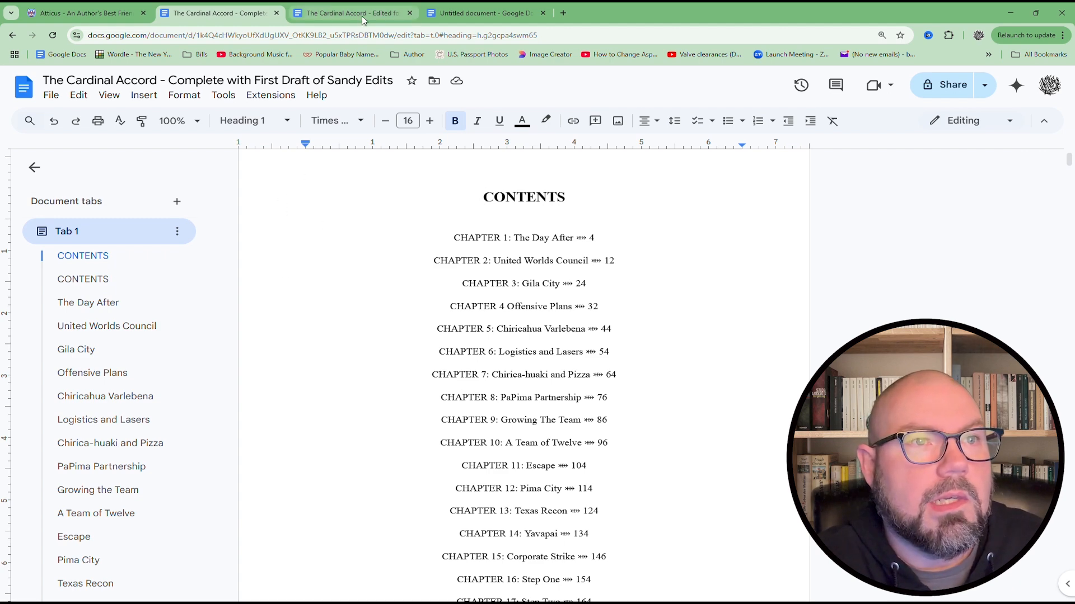
- Switch to the document The Cardinal Accord - Edited for Atticus and examine its title page, first chapter and outline
{"action": "left_click", "coordinate": [314, 8]}
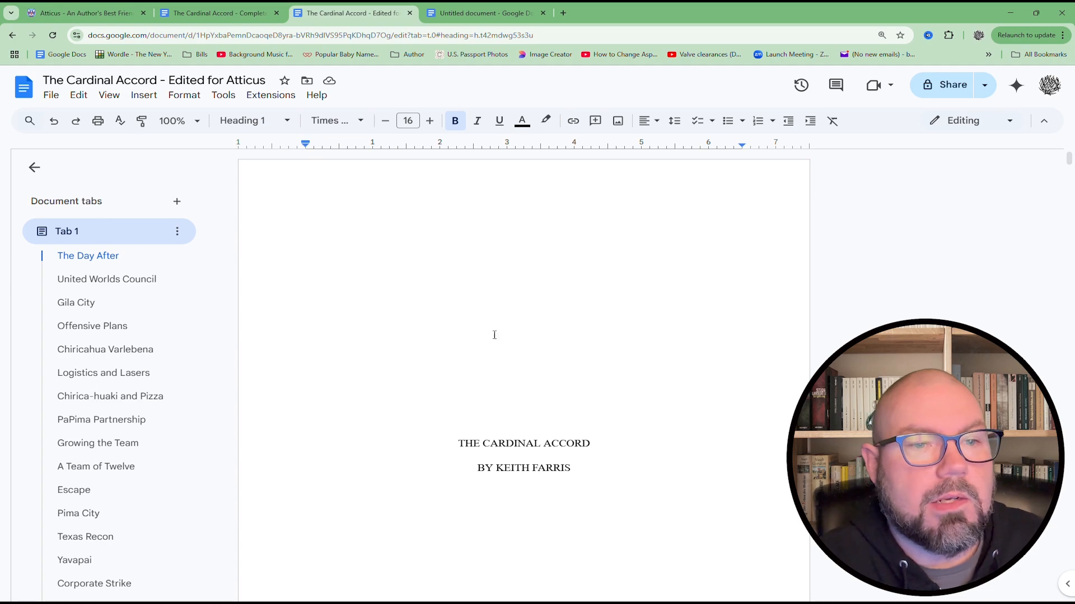
{"action": "scroll", "coordinate": [494, 334], "scroll_direction": "down", "scroll_amount": 15}
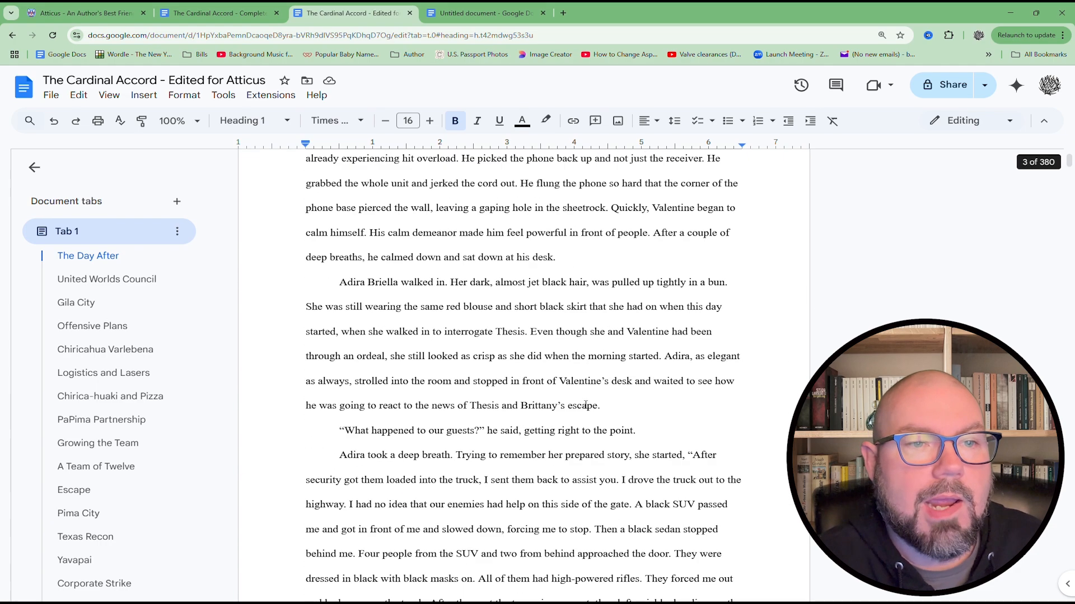
{"action": "scroll", "coordinate": [585, 405], "scroll_direction": "up", "scroll_amount": 7}
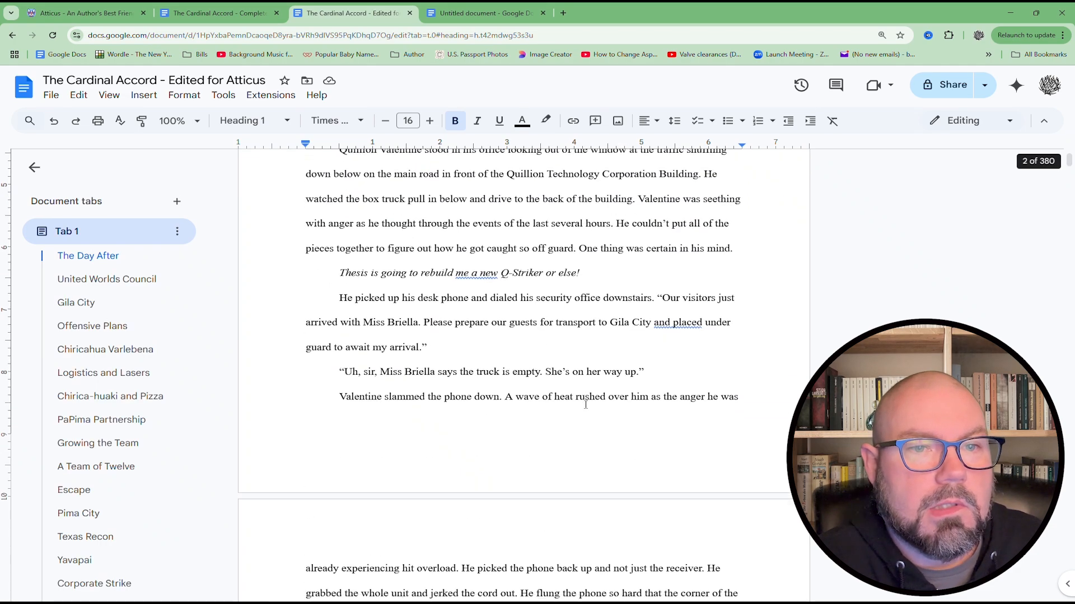
{"action": "scroll", "coordinate": [586, 404], "scroll_direction": "down", "scroll_amount": 20}
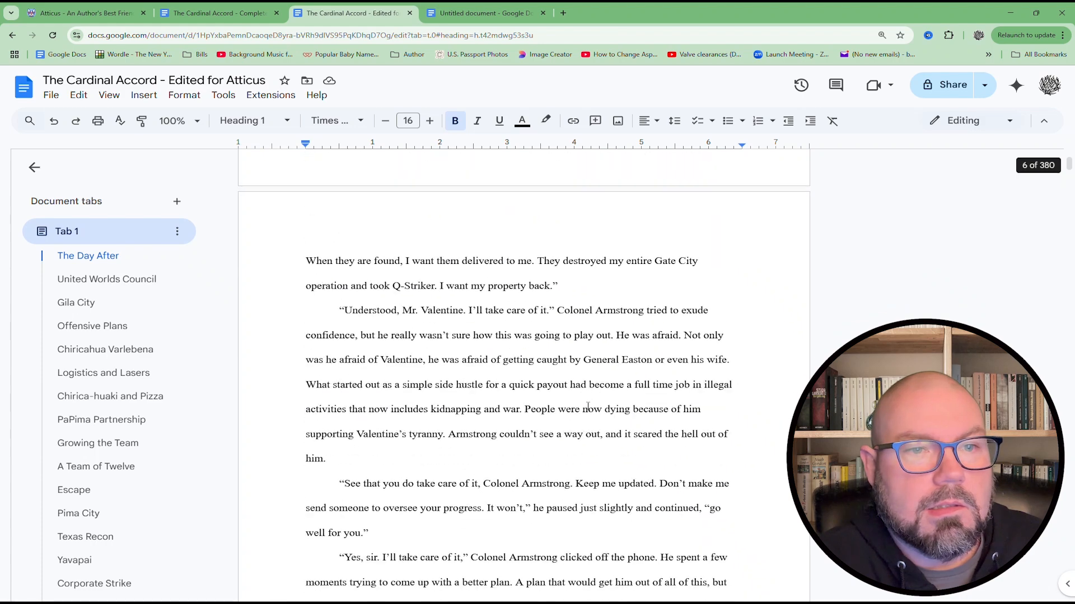
{"action": "scroll", "coordinate": [588, 406], "scroll_direction": "down", "scroll_amount": 15}
{"action": "scroll", "coordinate": [585, 405], "scroll_direction": "up", "scroll_amount": 1}
{"action": "scroll", "coordinate": [86, 403], "scroll_direction": "down", "scroll_amount": 10}
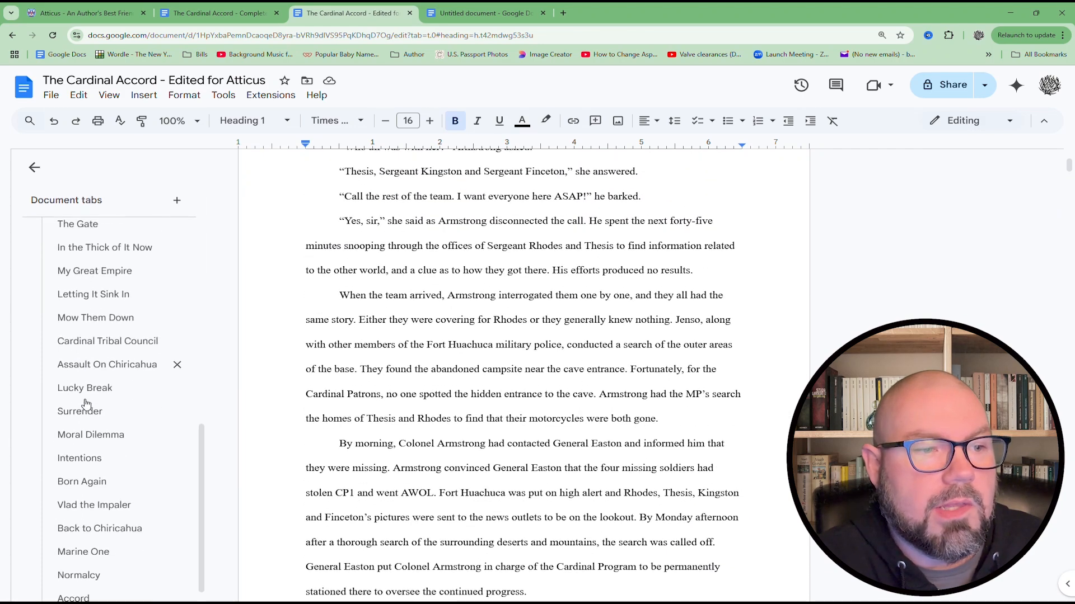
{"action": "scroll", "coordinate": [86, 403], "scroll_direction": "up", "scroll_amount": 10}
{"action": "scroll", "coordinate": [776, 485], "scroll_direction": "up", "scroll_amount": 5}
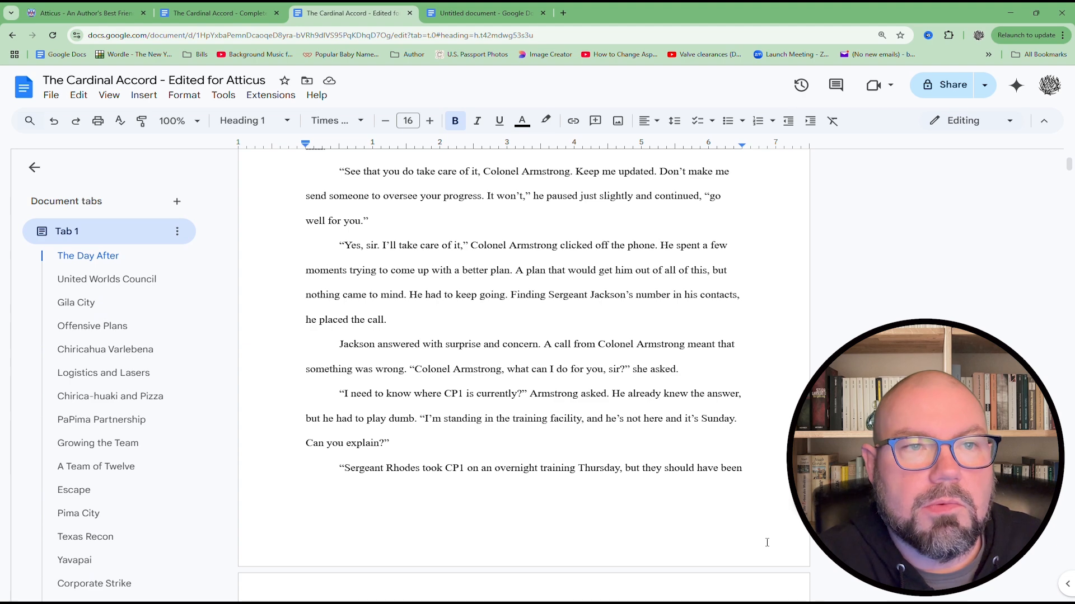
{"action": "scroll", "coordinate": [767, 542], "scroll_direction": "up", "scroll_amount": 10}
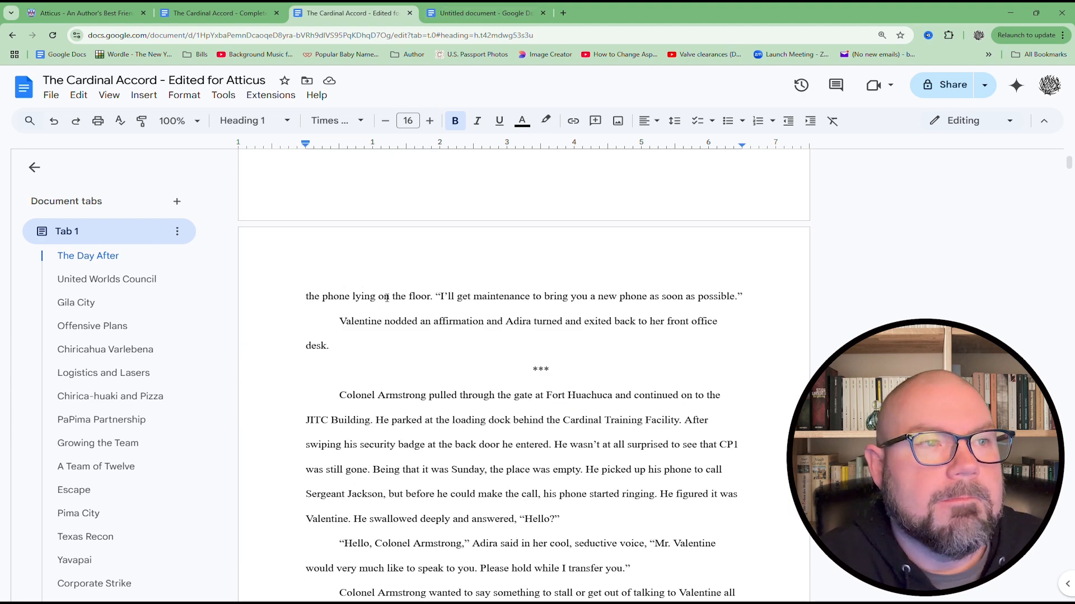
- Download the edited manuscript as a Microsoft Word (.docx) file
{"action": "left_click", "coordinate": [57, 99]}
{"action": "mouse_move", "coordinate": [92, 232]}
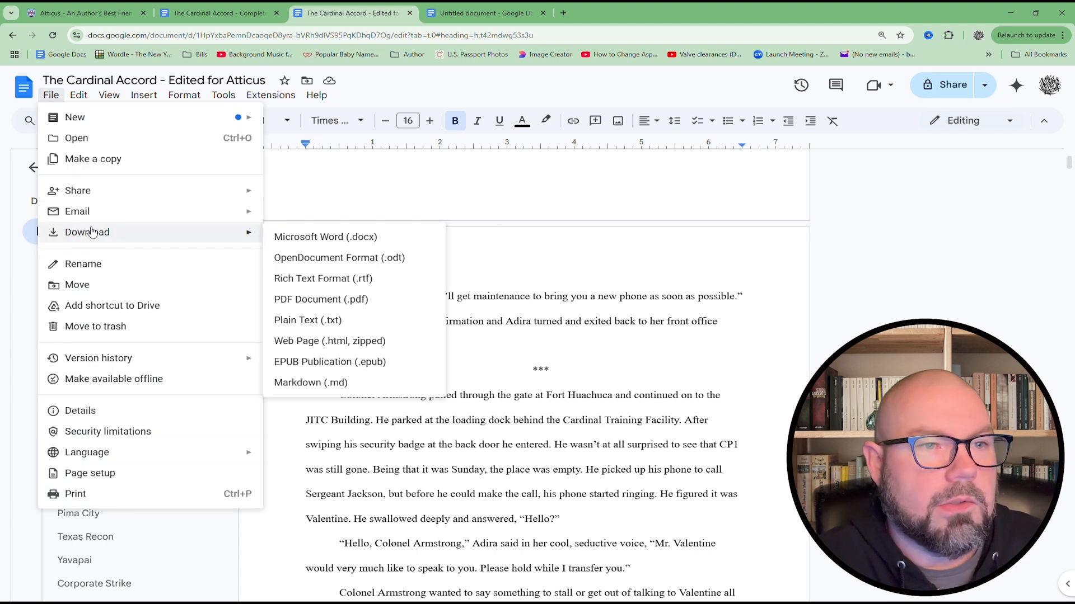
{"action": "left_click", "coordinate": [361, 238]}
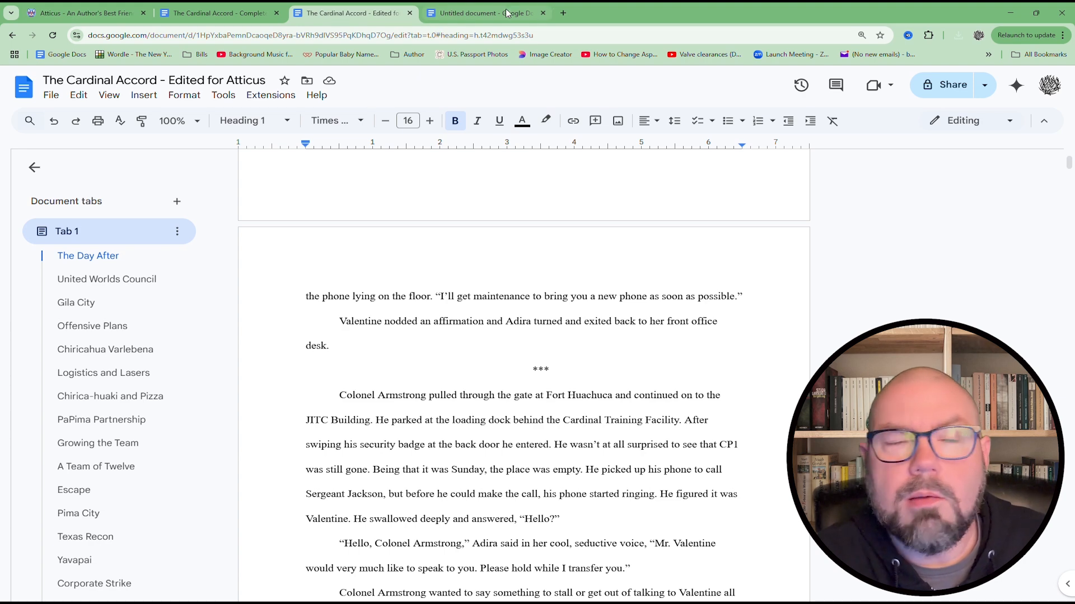
- Switch to Atticus, go to its home page and start a book upload for The Cardinal Accord - Edited for Atticus.docx
{"action": "left_click", "coordinate": [84, 13]}
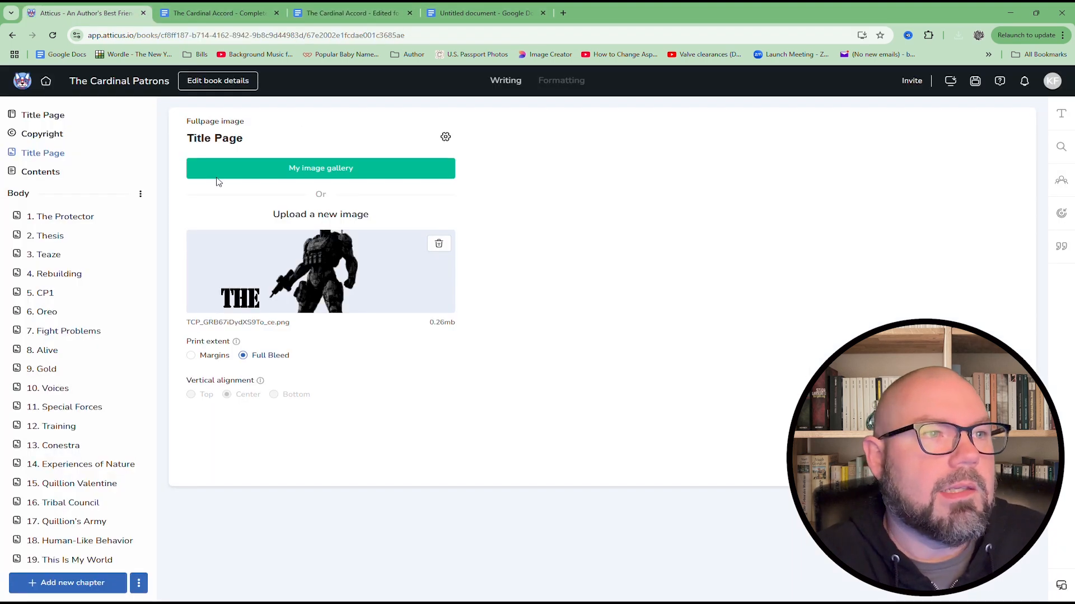
{"action": "left_click", "coordinate": [22, 81]}
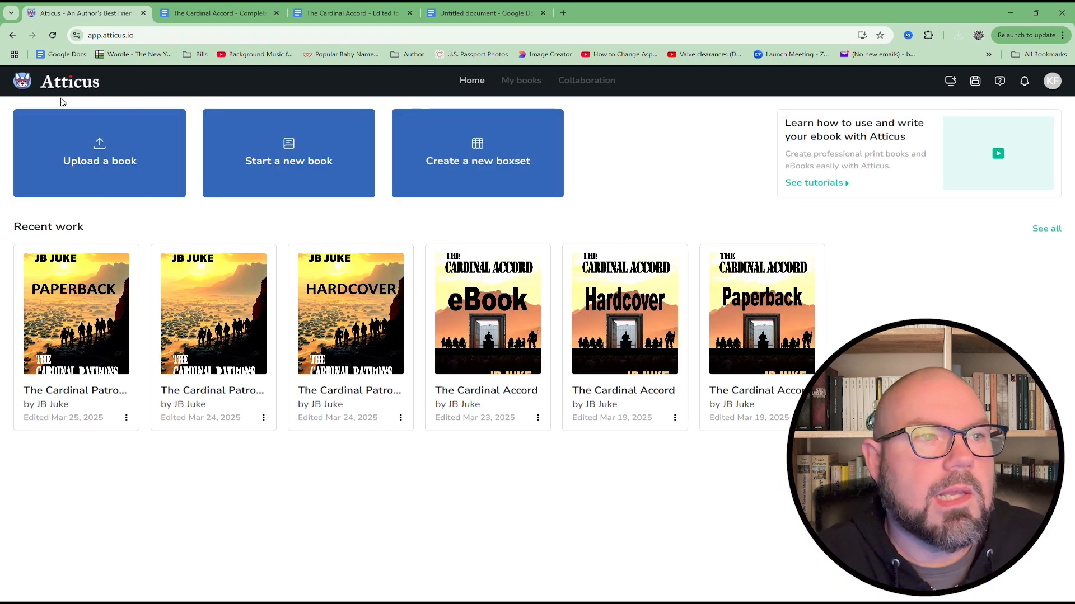
{"action": "left_click", "coordinate": [99, 161]}
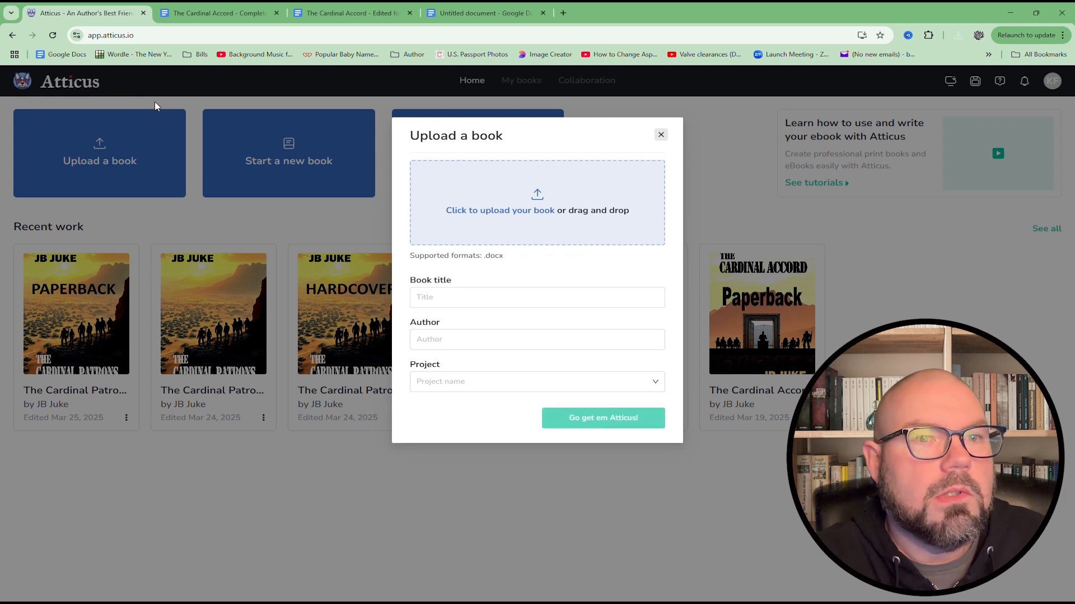
- Title the uploaded book The Cardinal Accord 2, assign the saved author, leave the project empty and submit the upload
{"action": "left_click", "coordinate": [523, 323]}
{"action": "type", "text": "The "}
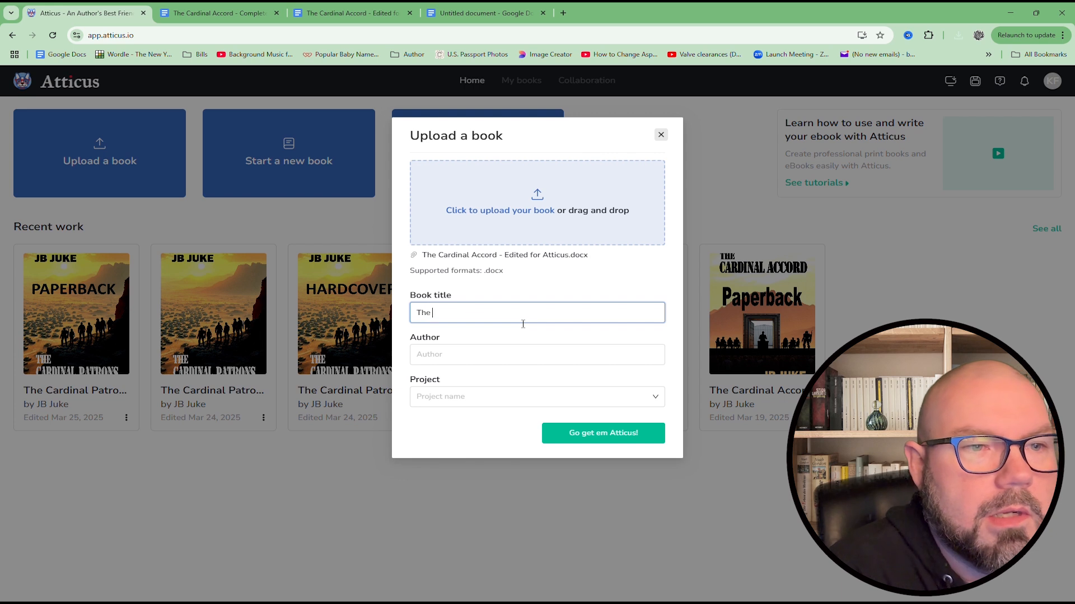
{"action": "type", "text": "Cardinal Accord 2"}
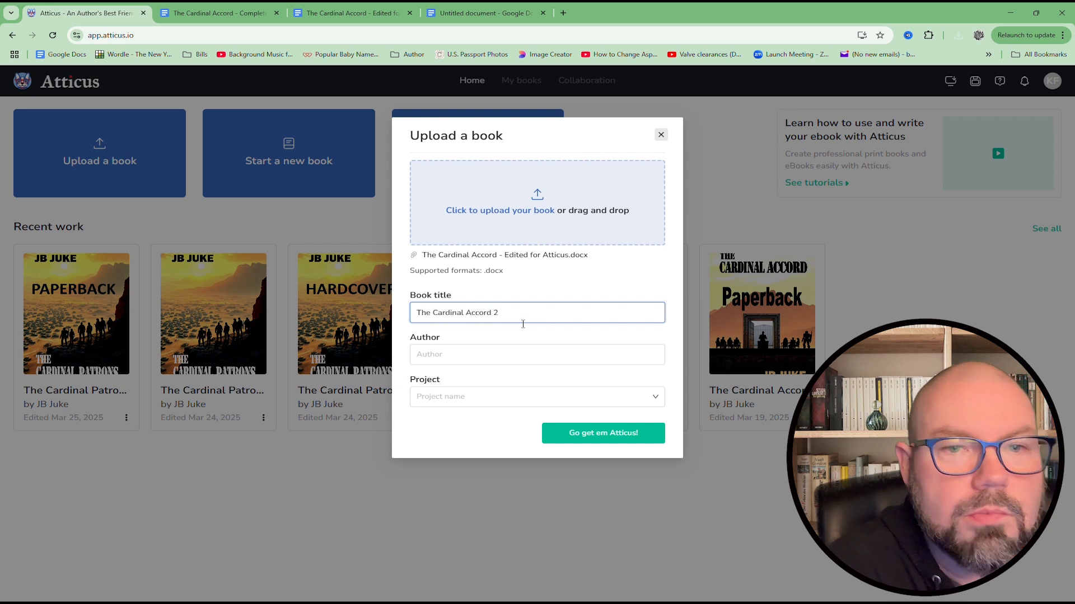
{"action": "left_click", "coordinate": [474, 367]}
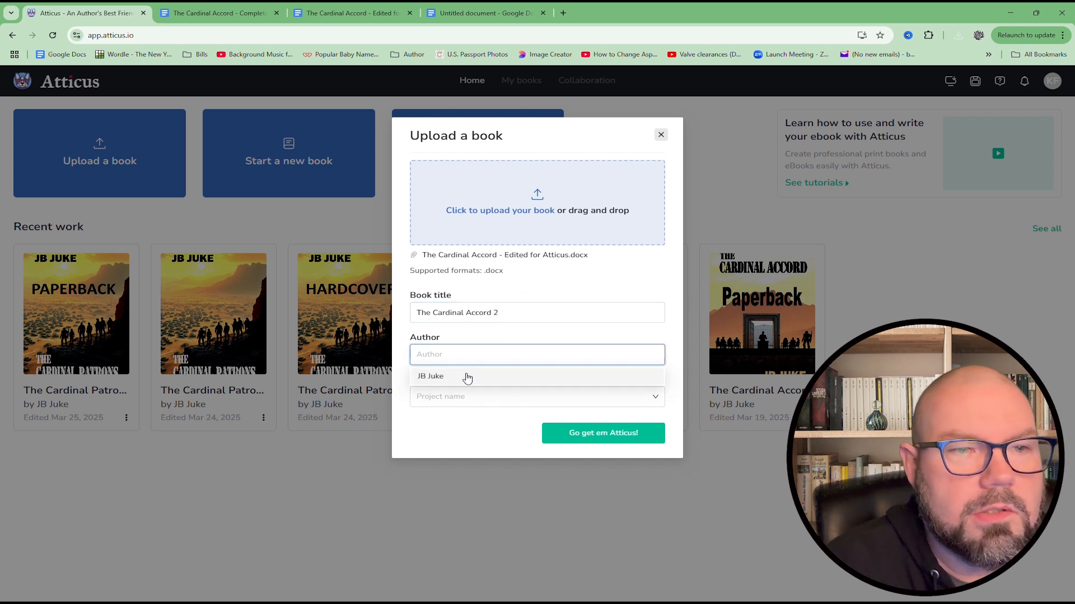
{"action": "left_click", "coordinate": [466, 377]}
{"action": "left_click", "coordinate": [453, 401]}
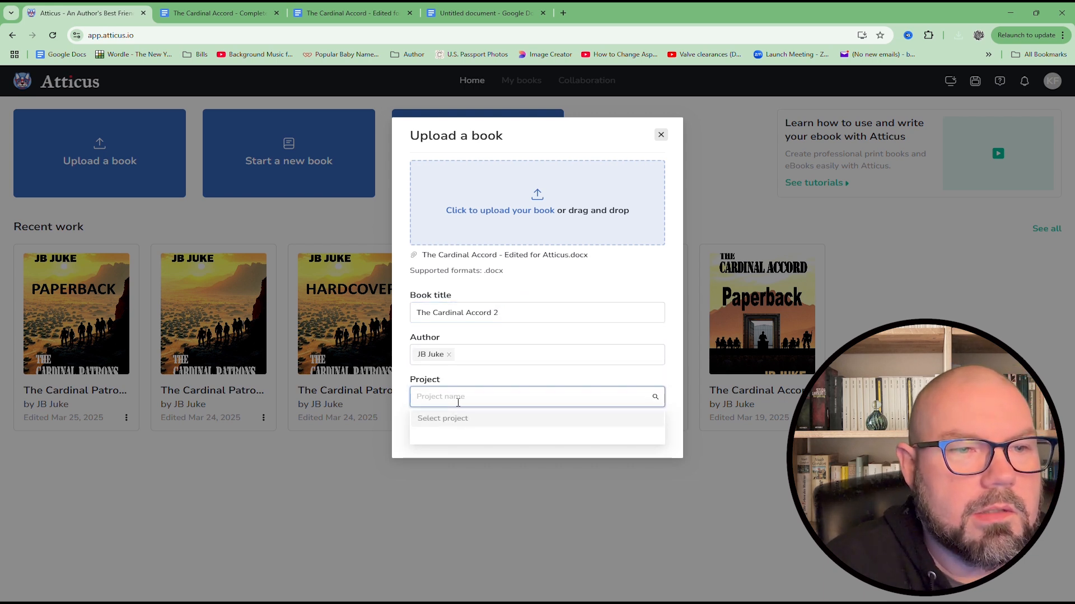
{"action": "left_click", "coordinate": [671, 396]}
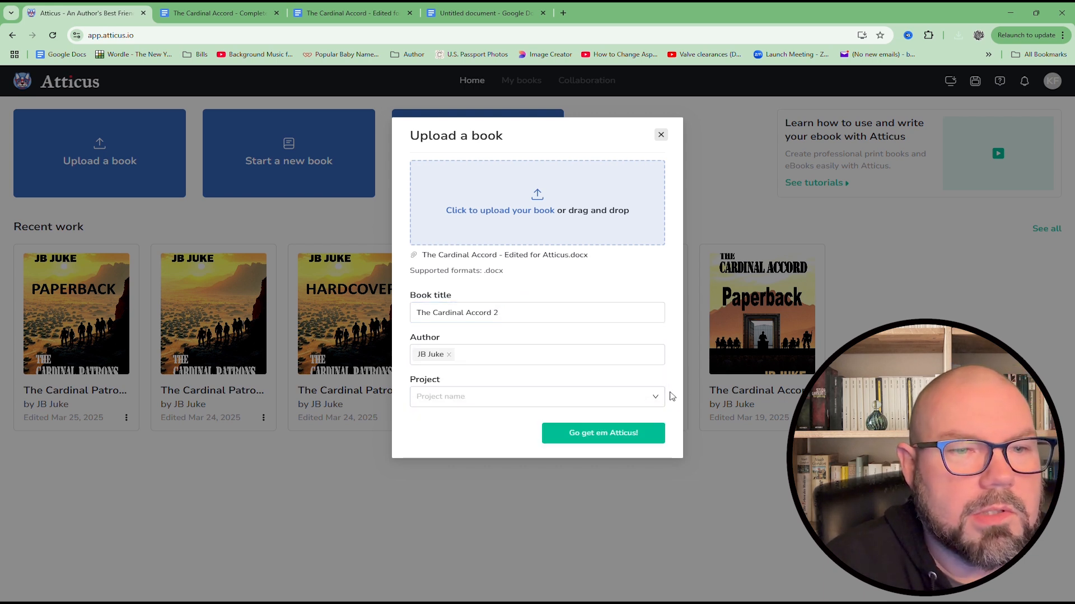
{"action": "left_click", "coordinate": [615, 436]}
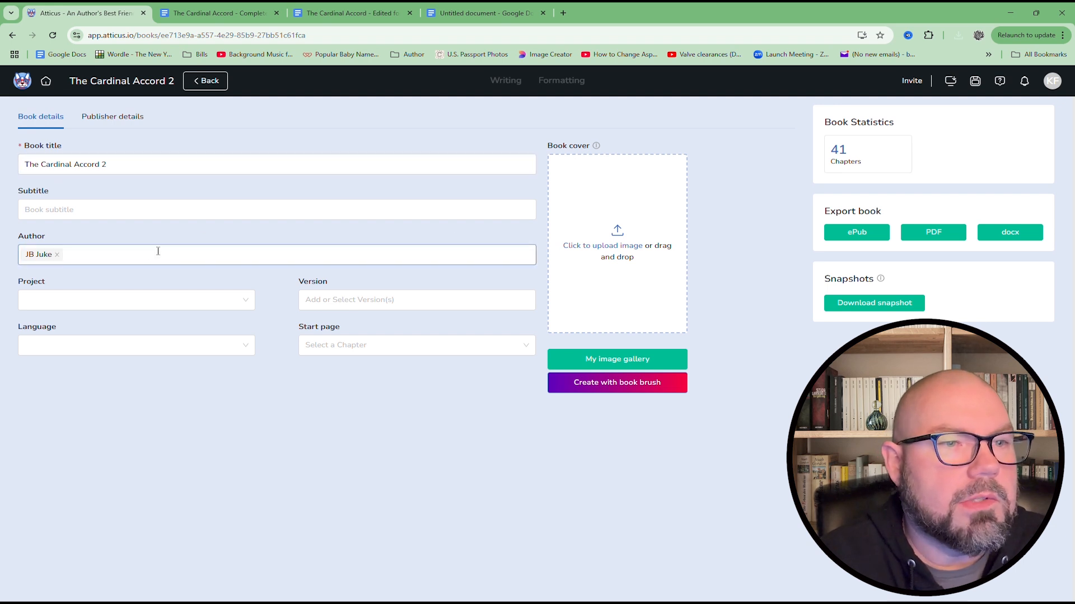
- Add TEST as the book's version in the book details
{"action": "left_click", "coordinate": [413, 305]}
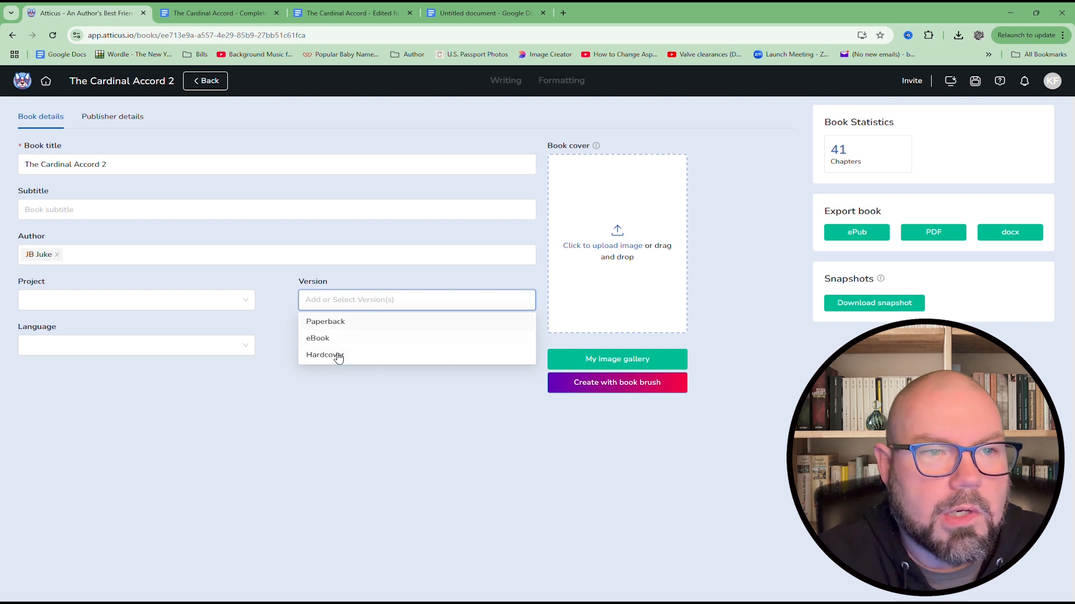
{"action": "left_click", "coordinate": [347, 303]}
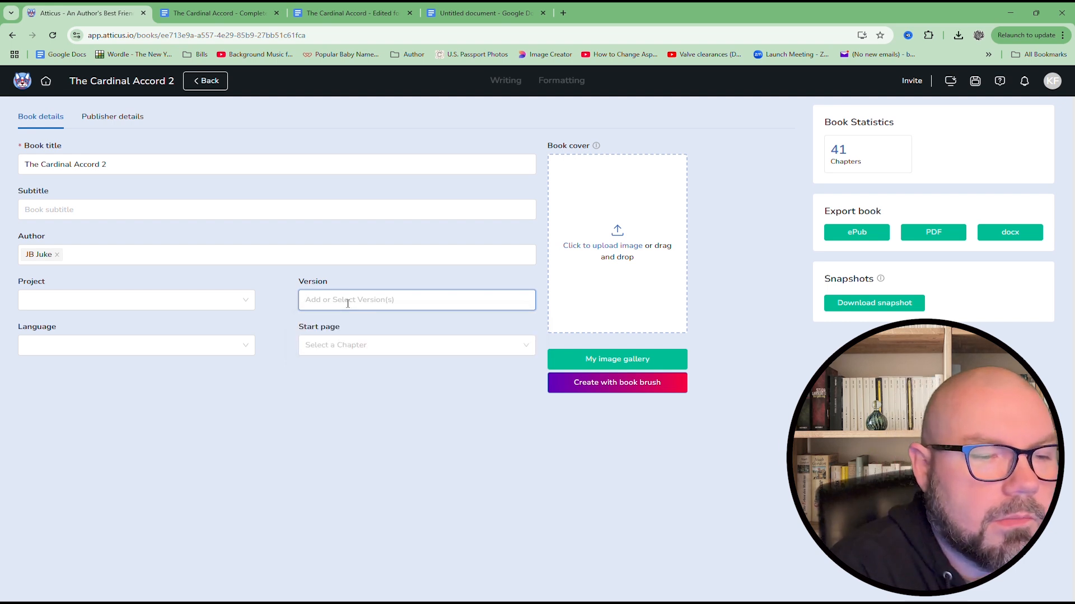
{"action": "type", "text": "TEST"}
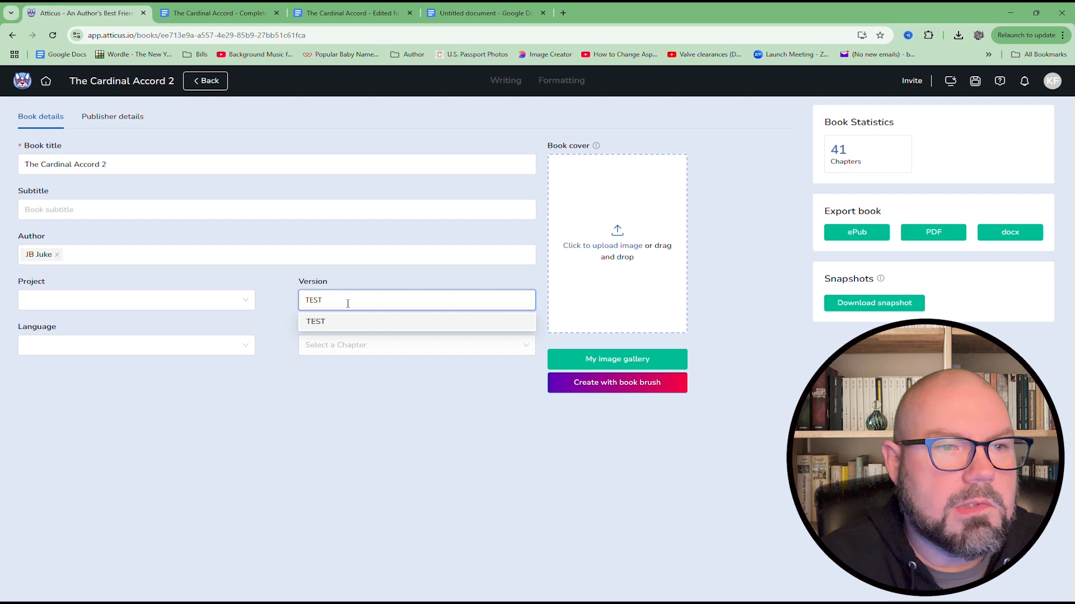
{"action": "left_click", "coordinate": [323, 321]}
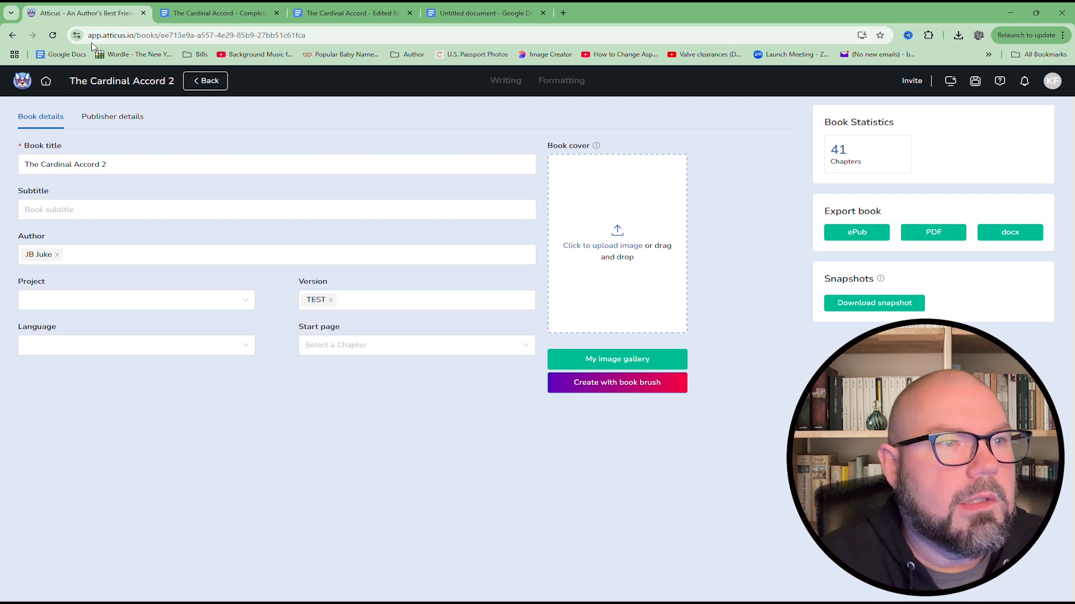
- Examine the publisher details, including the print and e-book ISBN fields, and return to the book details
{"action": "left_click", "coordinate": [101, 116]}
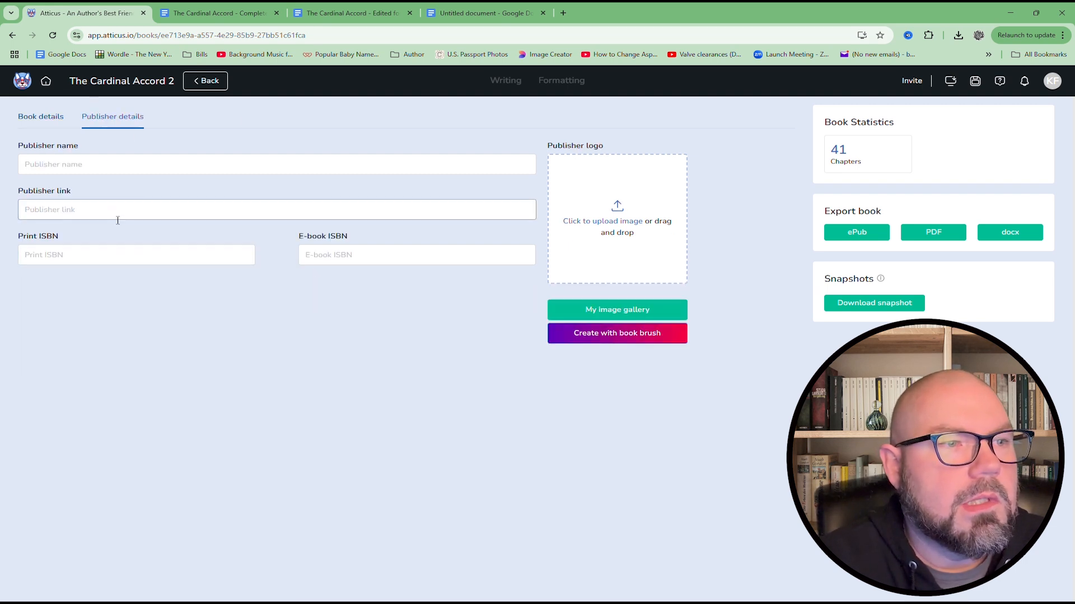
{"action": "left_click", "coordinate": [123, 253]}
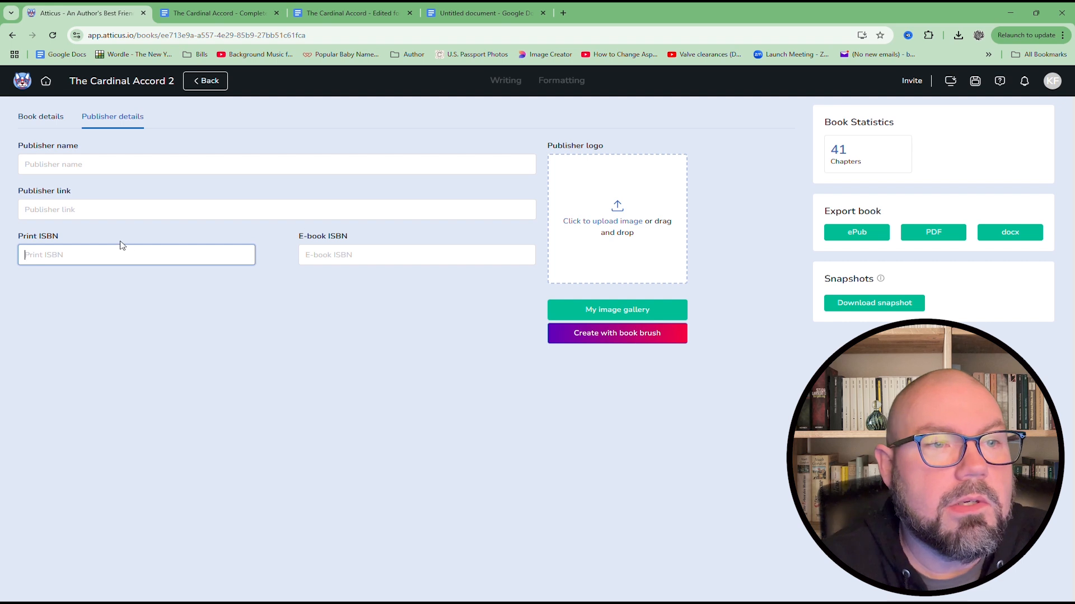
{"action": "left_click", "coordinate": [365, 256]}
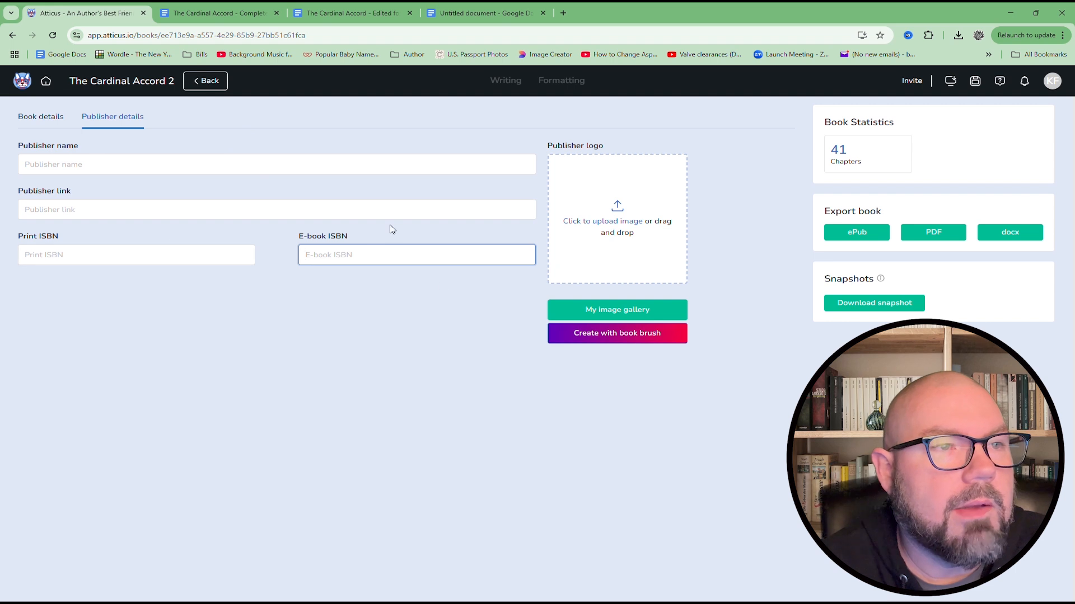
{"action": "left_click", "coordinate": [524, 139]}
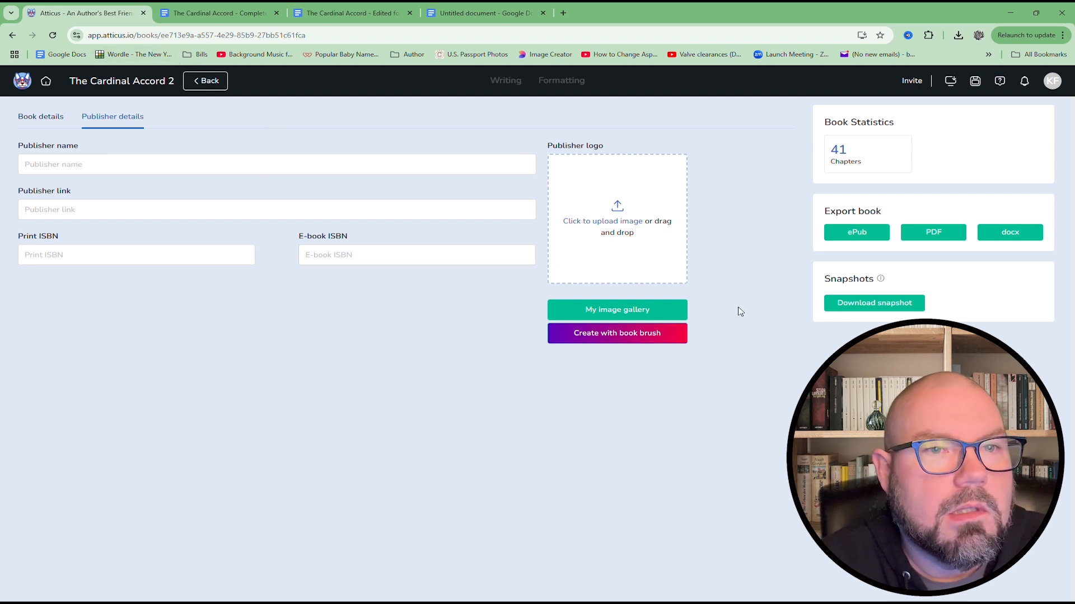
{"action": "left_click", "coordinate": [50, 121]}
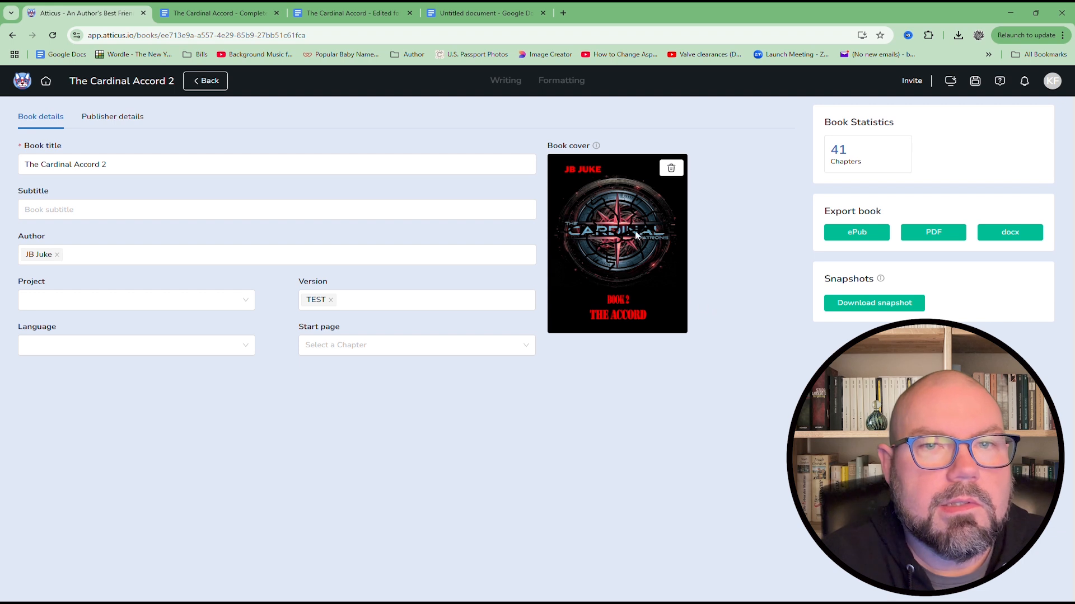
- Go to the book's writing view and delete the untitled first chapter holding the manuscript's title and byline
{"action": "left_click", "coordinate": [519, 82]}
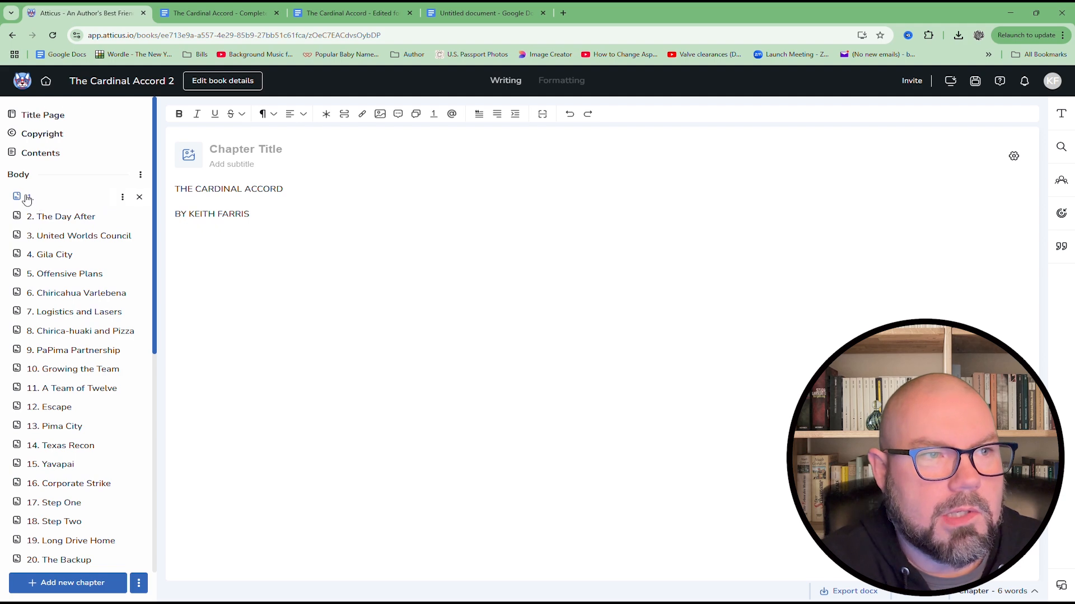
{"action": "left_click", "coordinate": [139, 197]}
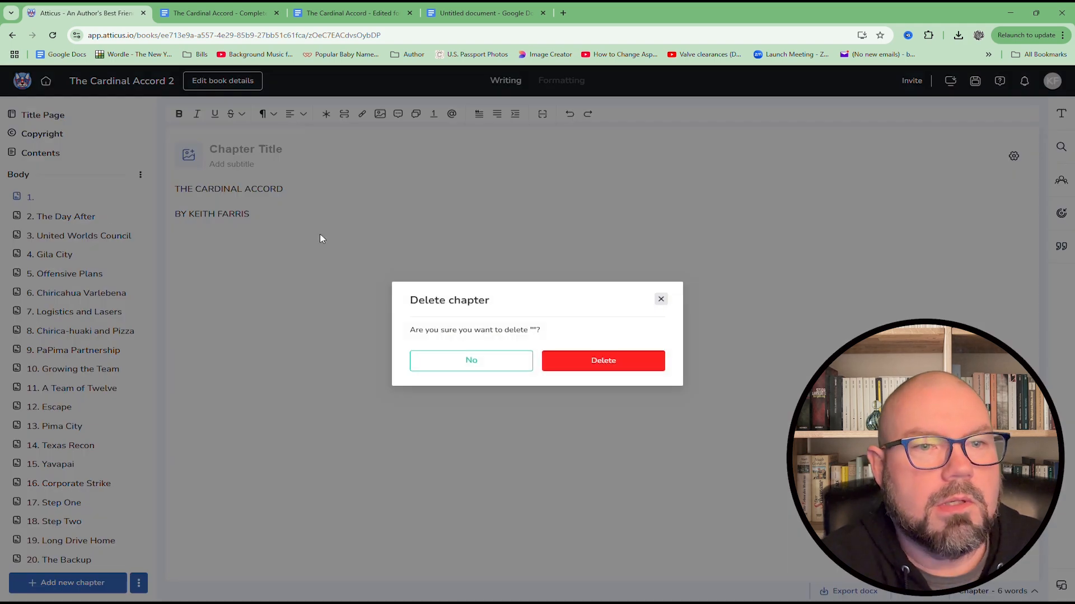
{"action": "left_click", "coordinate": [616, 364]}
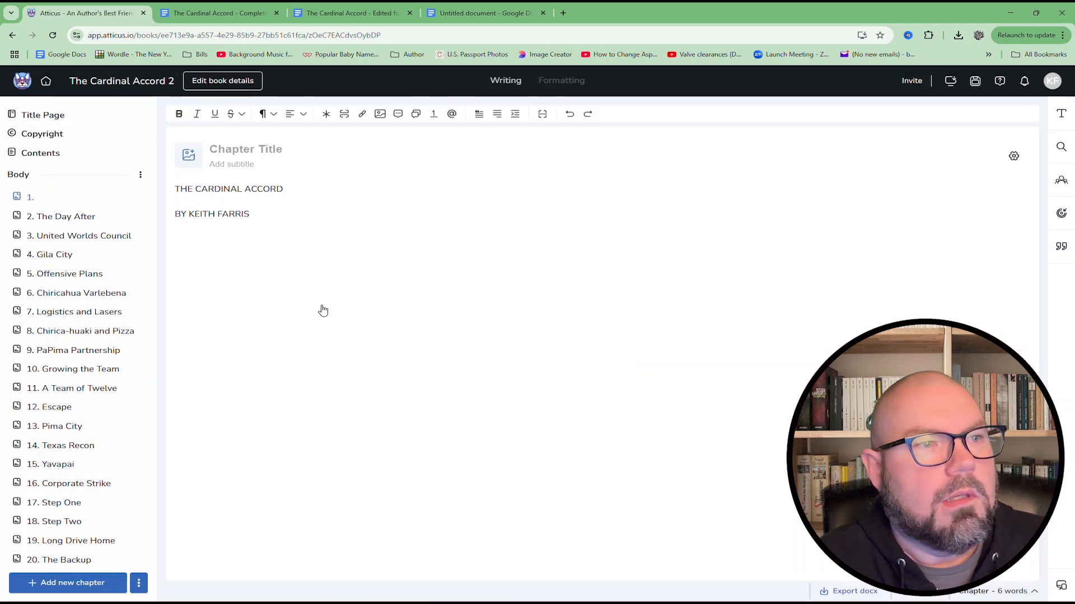
- View the first chapter, The Day After, followed by the auto-generated title page and the copyright page
{"action": "left_click", "coordinate": [49, 199]}
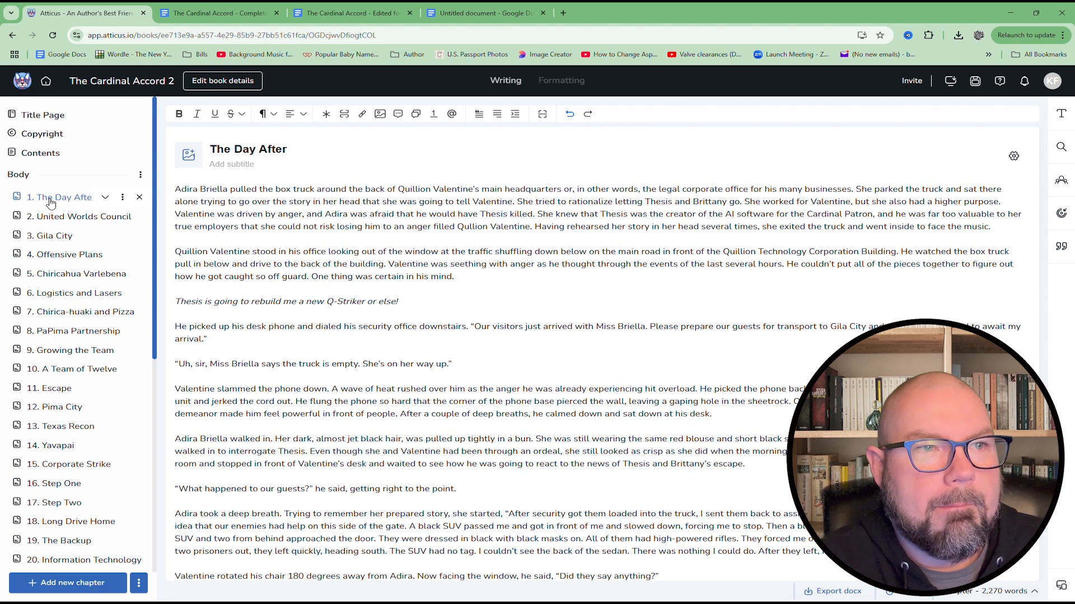
{"action": "left_click", "coordinate": [62, 117]}
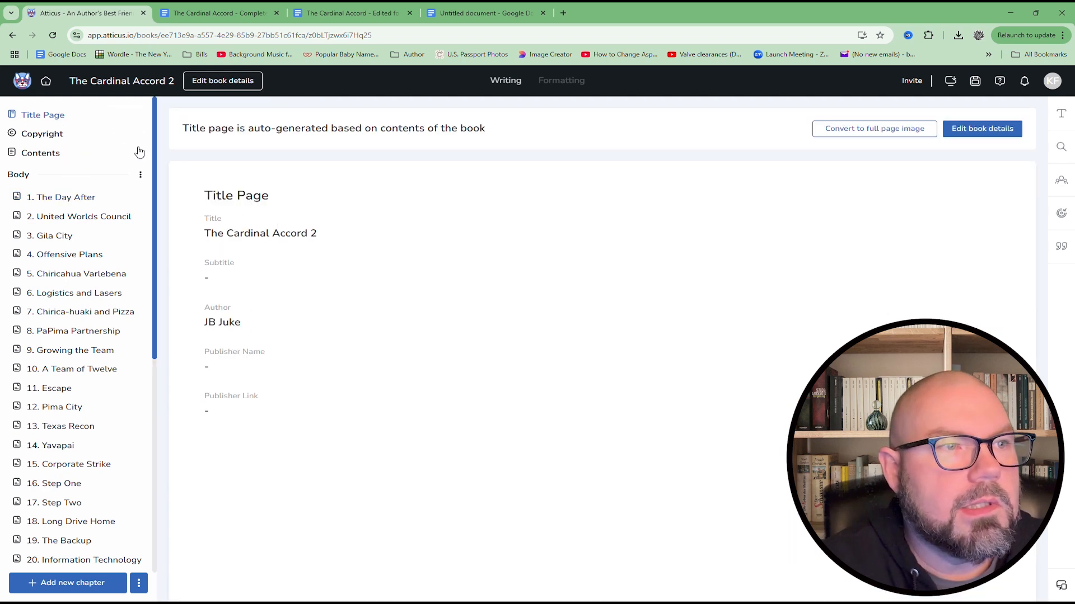
{"action": "left_click", "coordinate": [35, 136]}
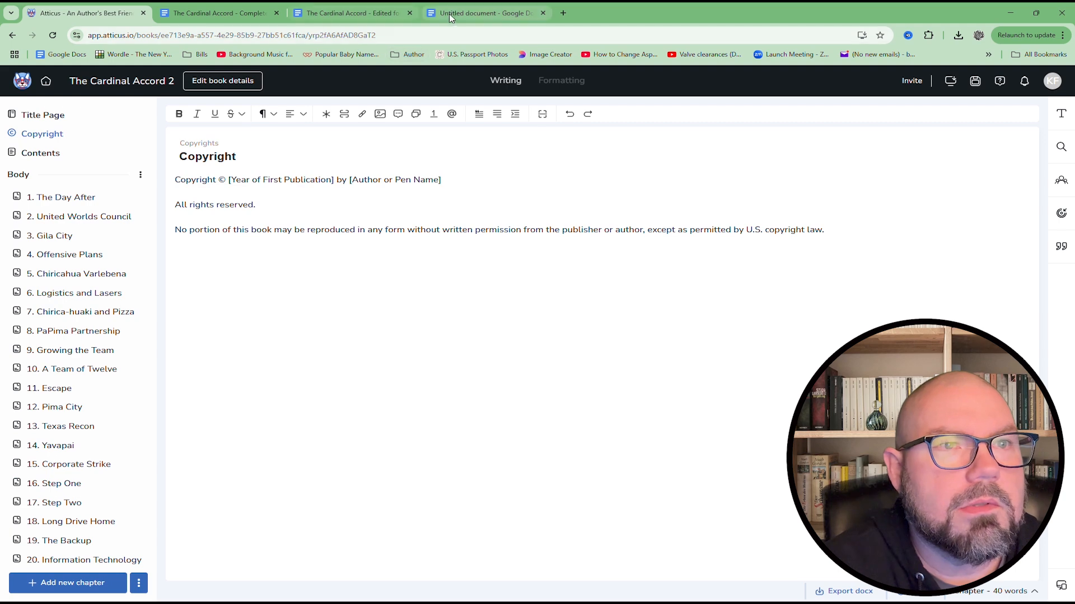
- Replace the Copyright page's placeholder text in Atticus with the full copyright notice copied from the untitled Google Docs document
{"action": "left_click", "coordinate": [462, 21]}
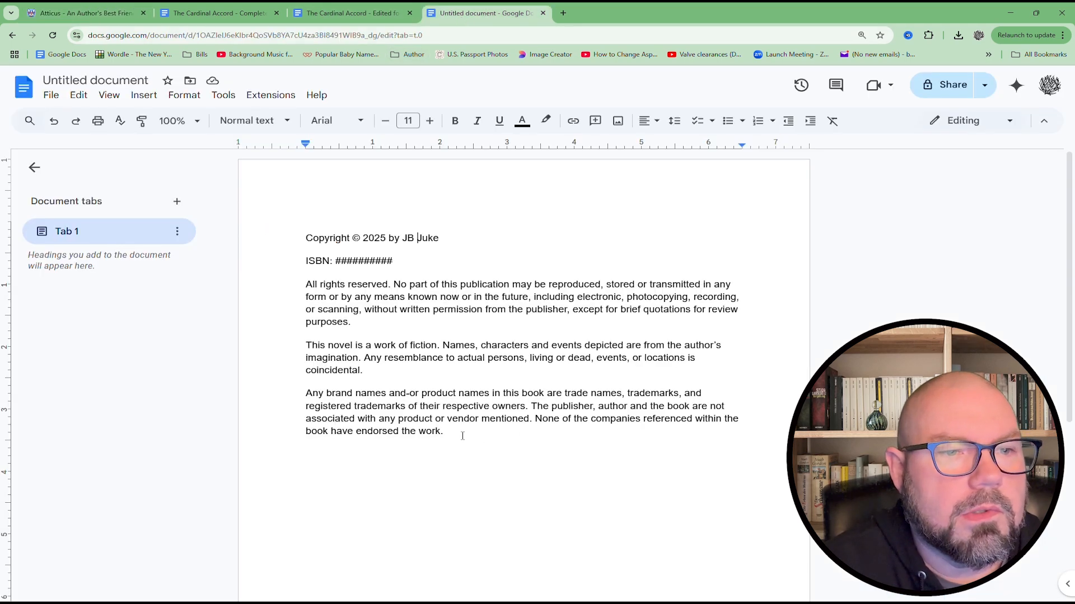
{"action": "left_click_drag", "start_coordinate": [462, 436], "coordinate": [312, 249]}
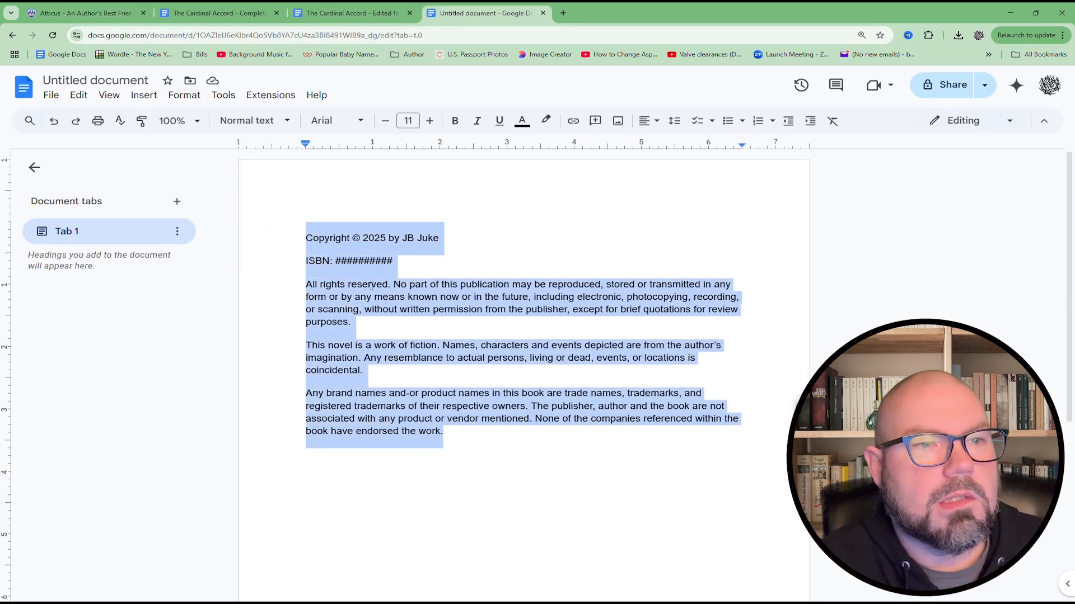
{"action": "right_click", "coordinate": [374, 259]}
{"action": "left_click", "coordinate": [403, 295]}
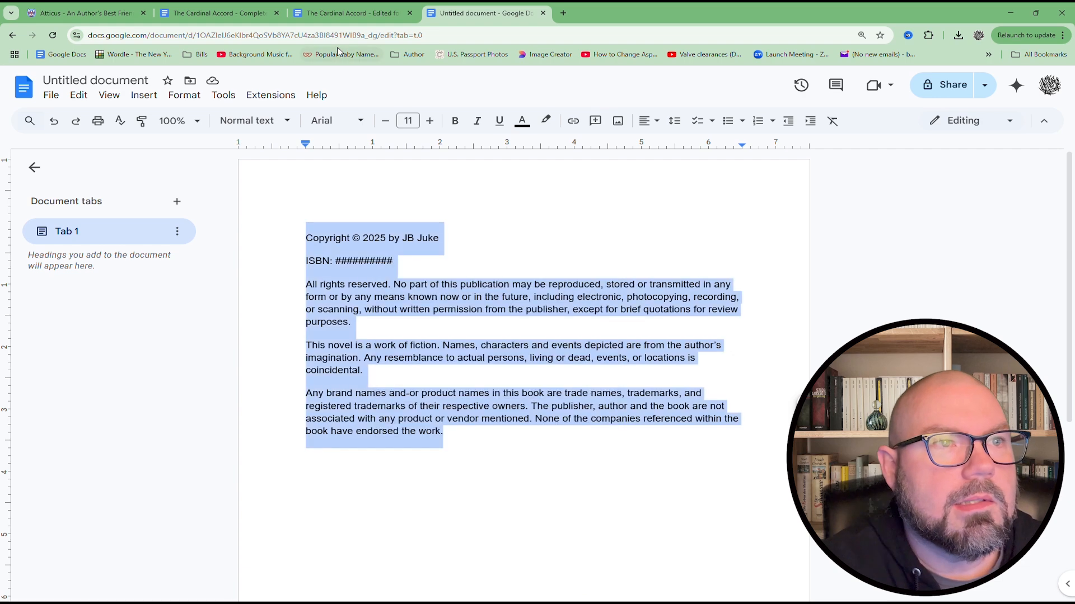
{"action": "left_click", "coordinate": [84, 12]}
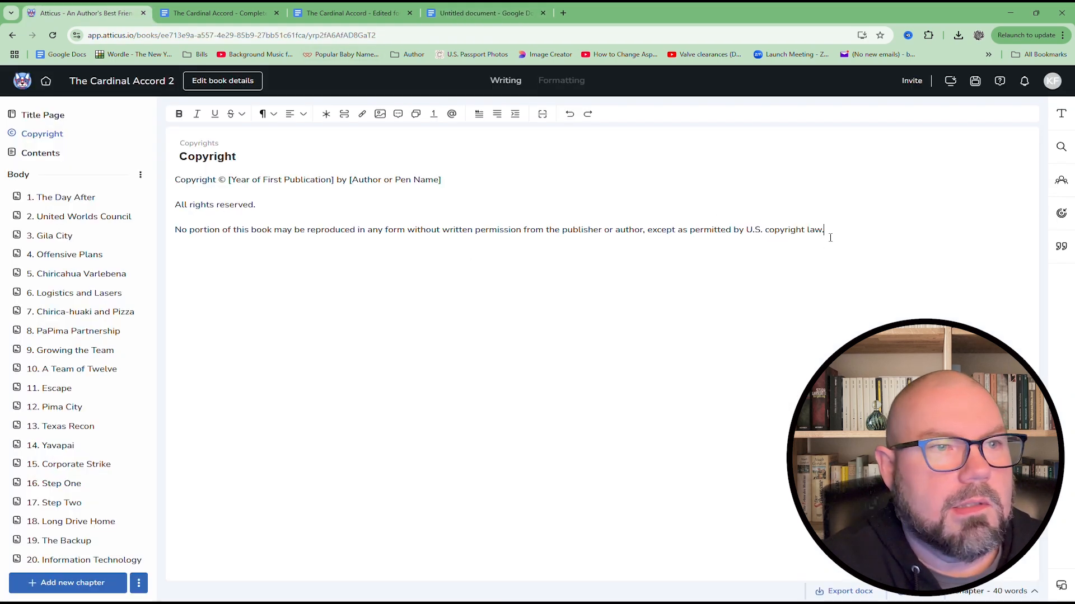
{"action": "left_click_drag", "start_coordinate": [830, 237], "coordinate": [173, 161]}
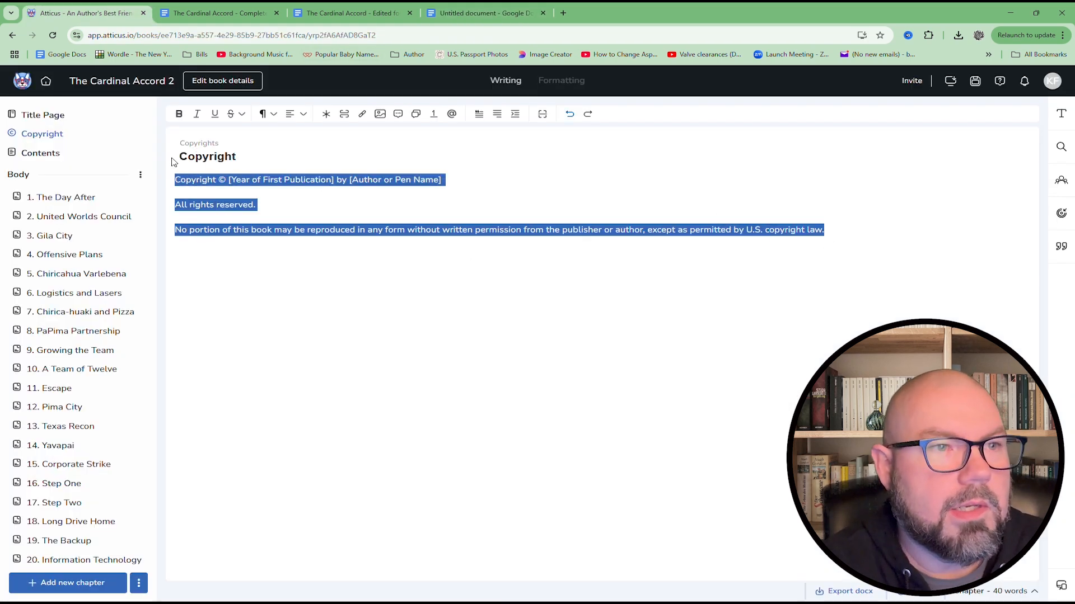
{"action": "key", "text": "ctrl+v"}
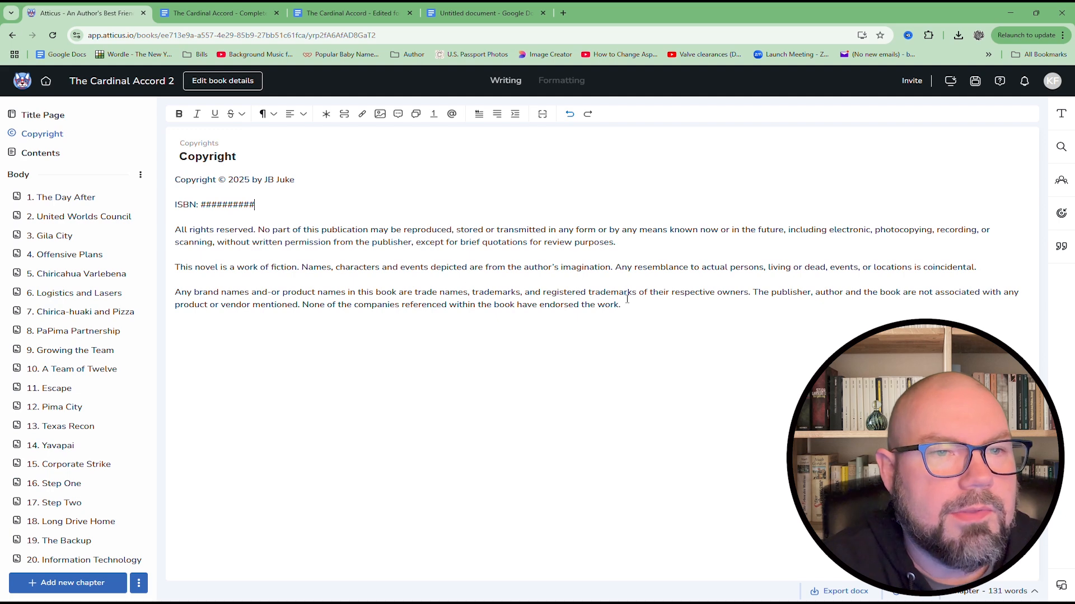
{"action": "left_click_drag", "start_coordinate": [628, 306], "coordinate": [666, 295]}
{"action": "left_click", "coordinate": [647, 306]}
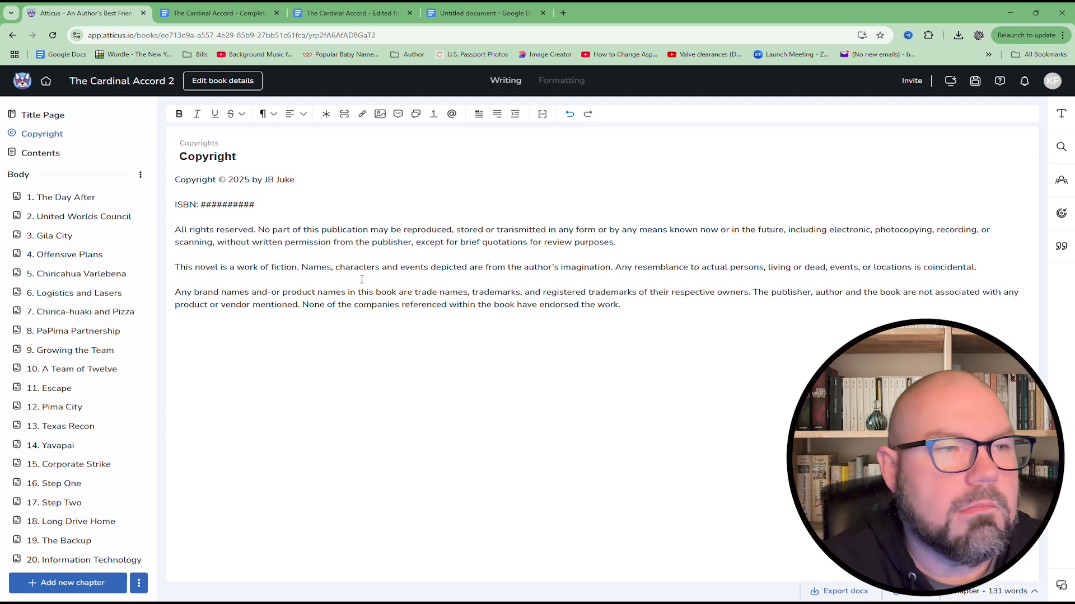
- Examine the Contents page's full chapter list from the first entry down and return to its start
{"action": "left_click", "coordinate": [46, 155]}
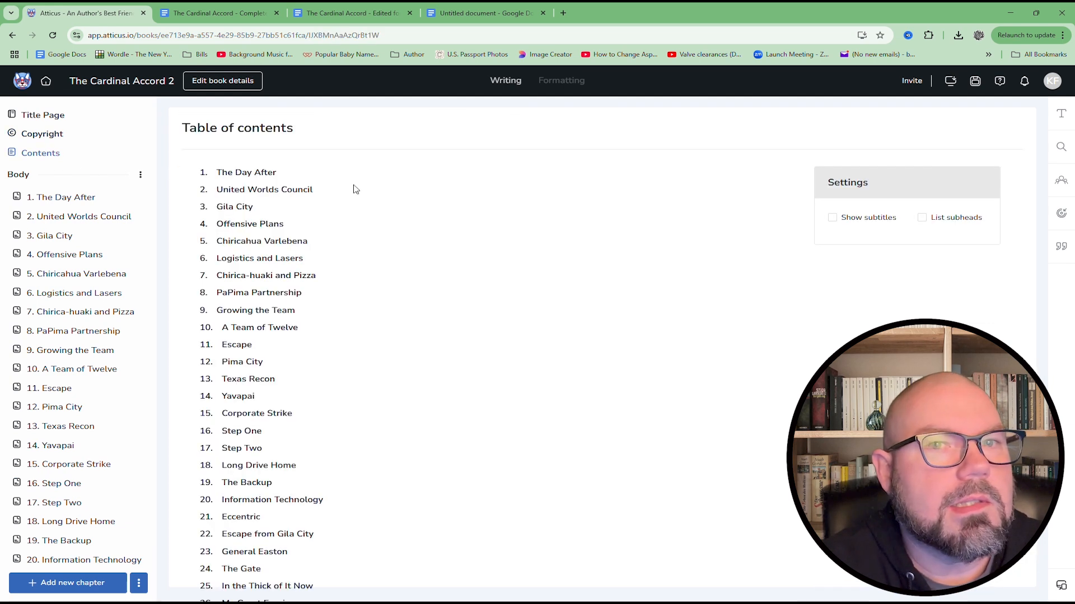
{"action": "scroll", "coordinate": [285, 207], "scroll_direction": "down", "scroll_amount": 5}
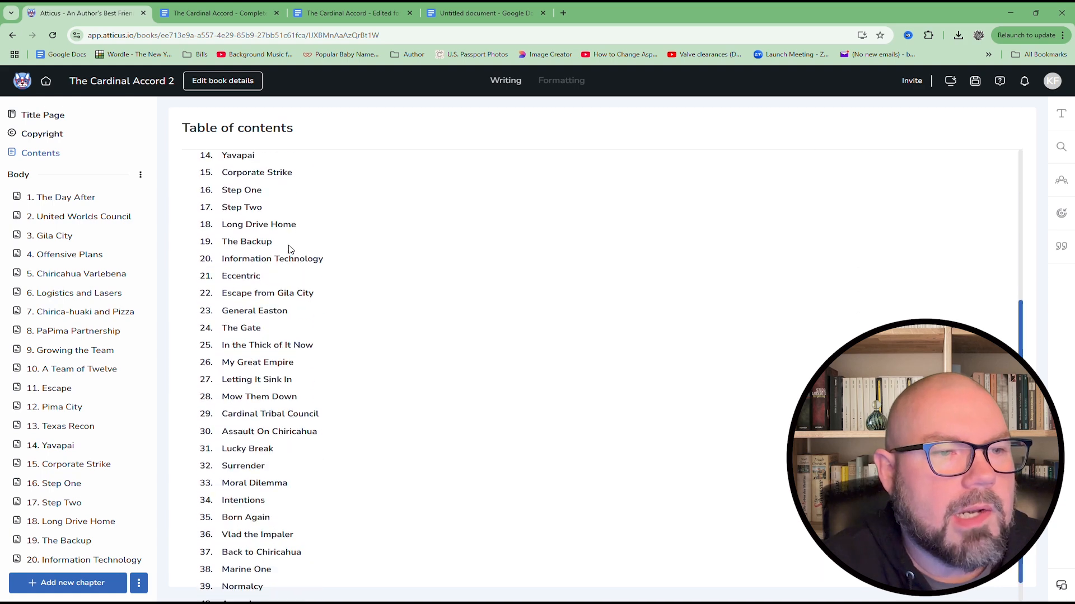
{"action": "scroll", "coordinate": [281, 456], "scroll_direction": "up", "scroll_amount": 5}
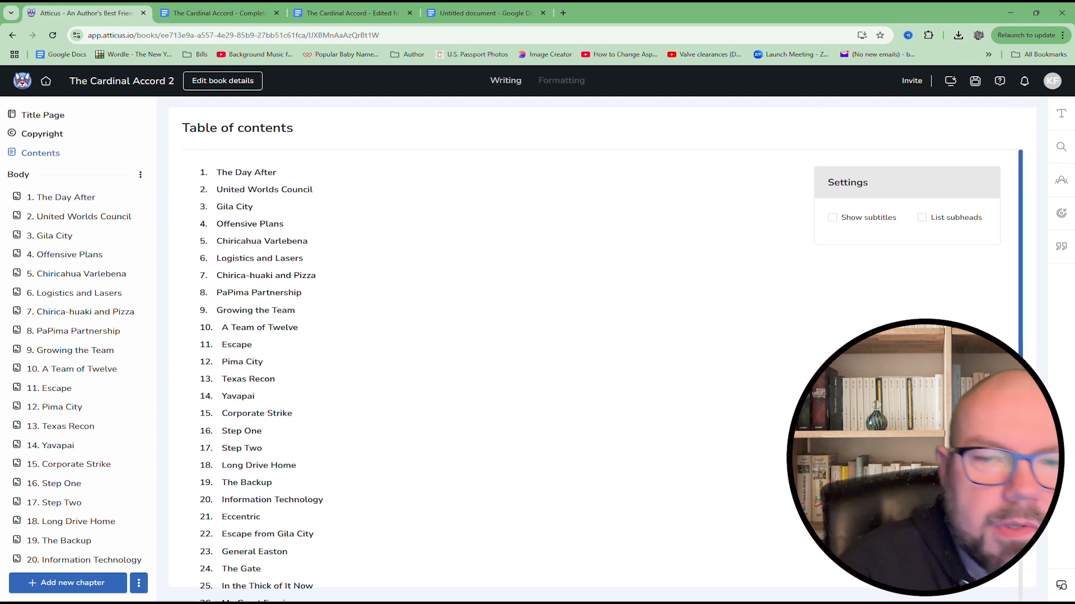
- Preview the contents page in the iPad layout and switch the previewer to Print
{"action": "left_click", "coordinate": [1061, 585]}
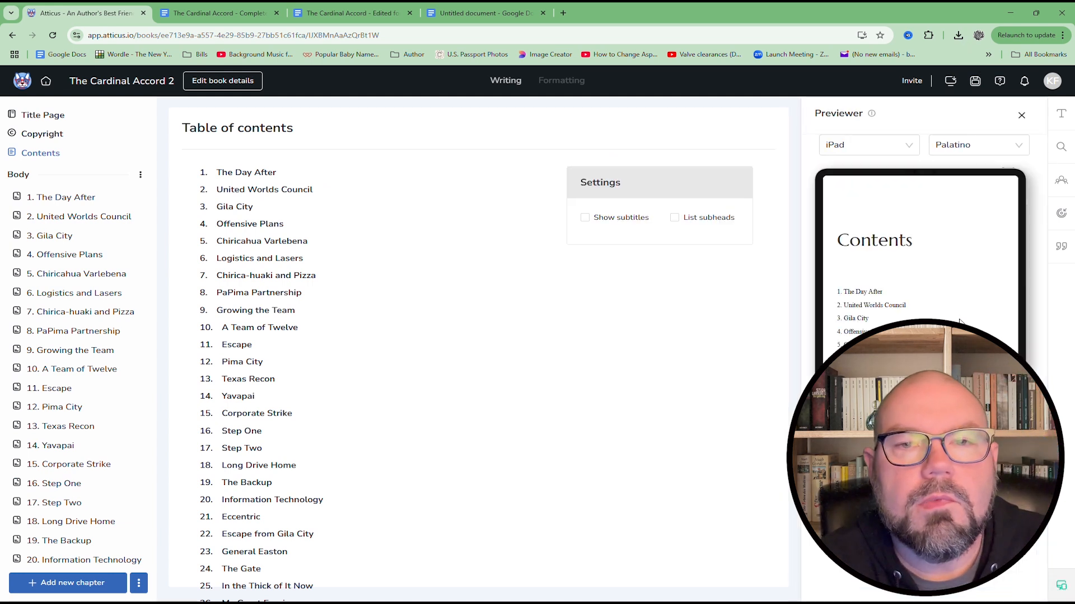
{"action": "scroll", "coordinate": [959, 322], "scroll_direction": "down", "scroll_amount": 5}
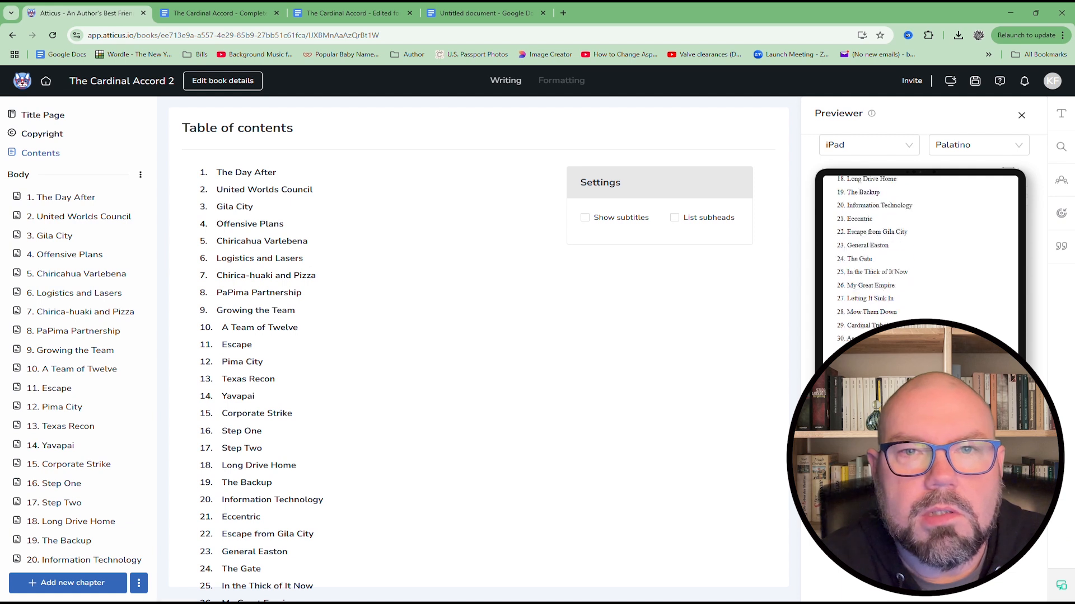
{"action": "scroll", "coordinate": [918, 269], "scroll_direction": "up", "scroll_amount": 5}
{"action": "left_click", "coordinate": [860, 144]}
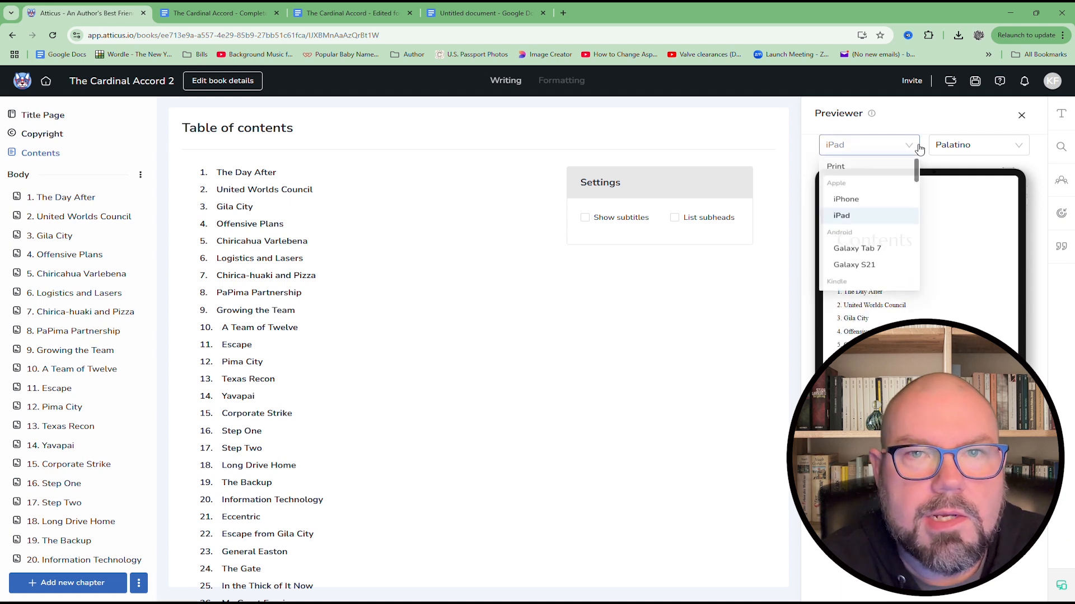
{"action": "left_click", "coordinate": [869, 169]}
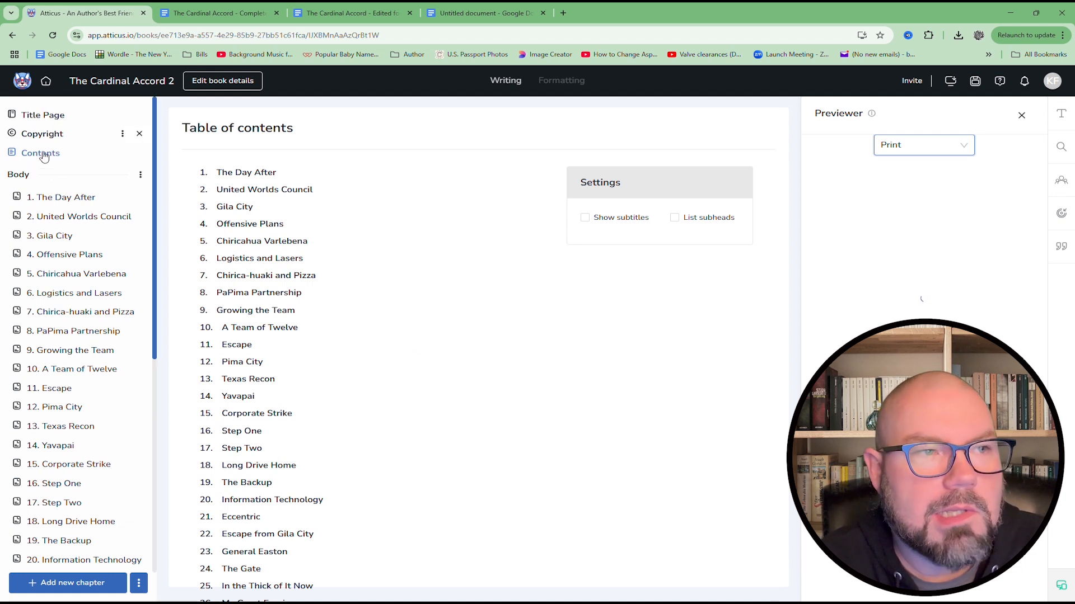
- Add a second Title Page to the front matter and move it directly below the first title page
{"action": "left_click", "coordinate": [141, 584]}
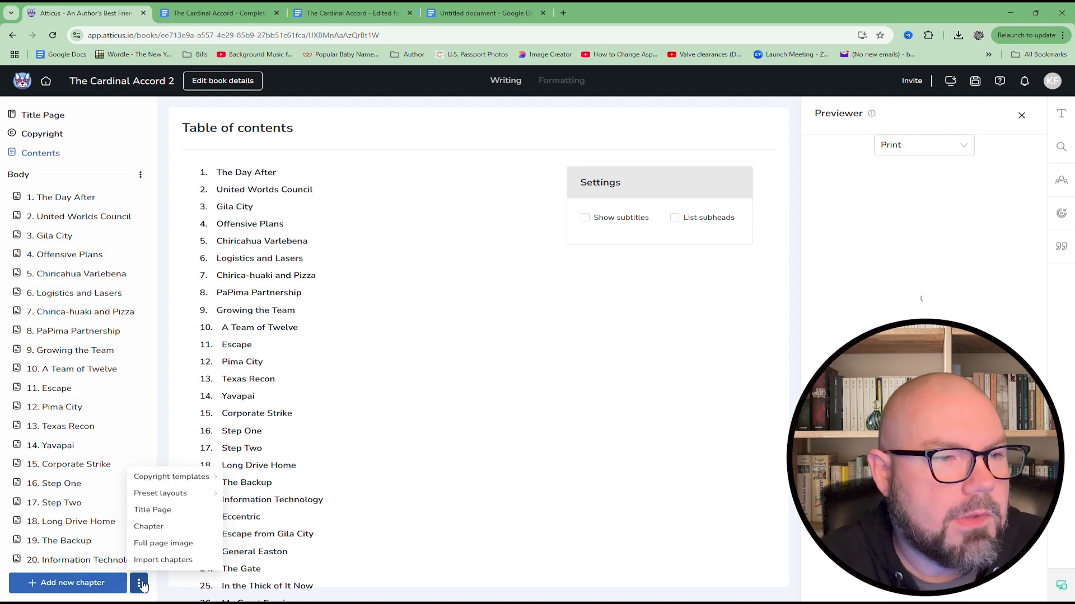
{"action": "left_click", "coordinate": [161, 512]}
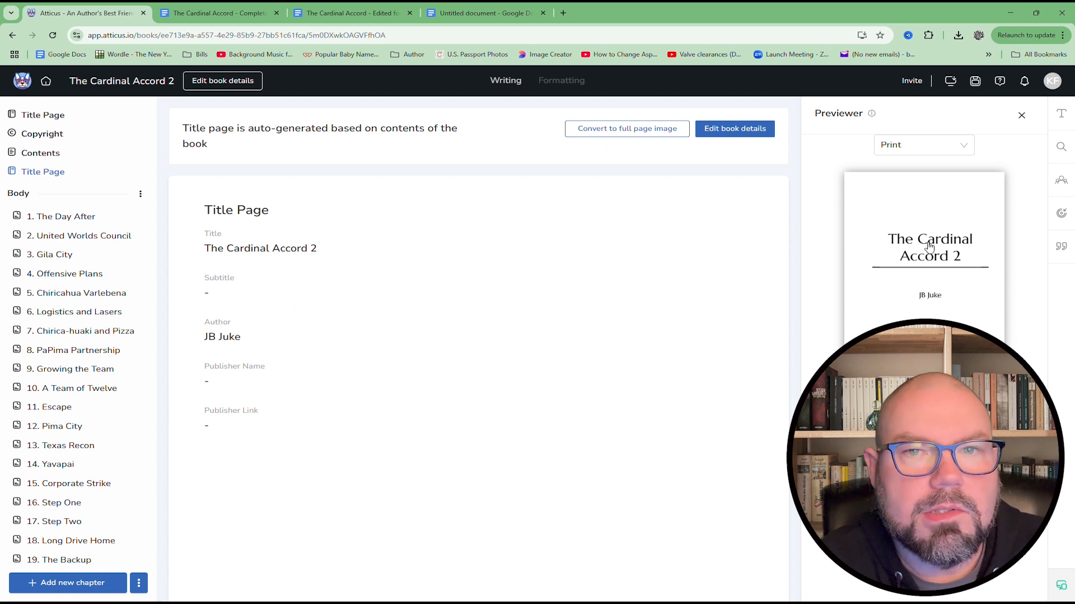
{"action": "left_click", "coordinate": [50, 115]}
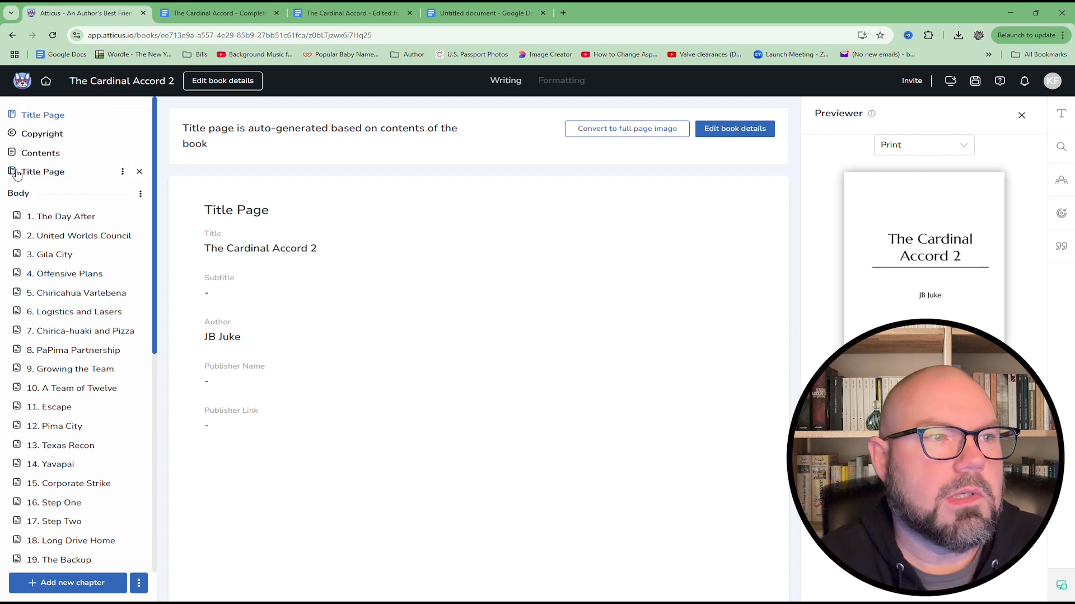
{"action": "left_click_drag", "start_coordinate": [16, 170], "coordinate": [31, 144]}
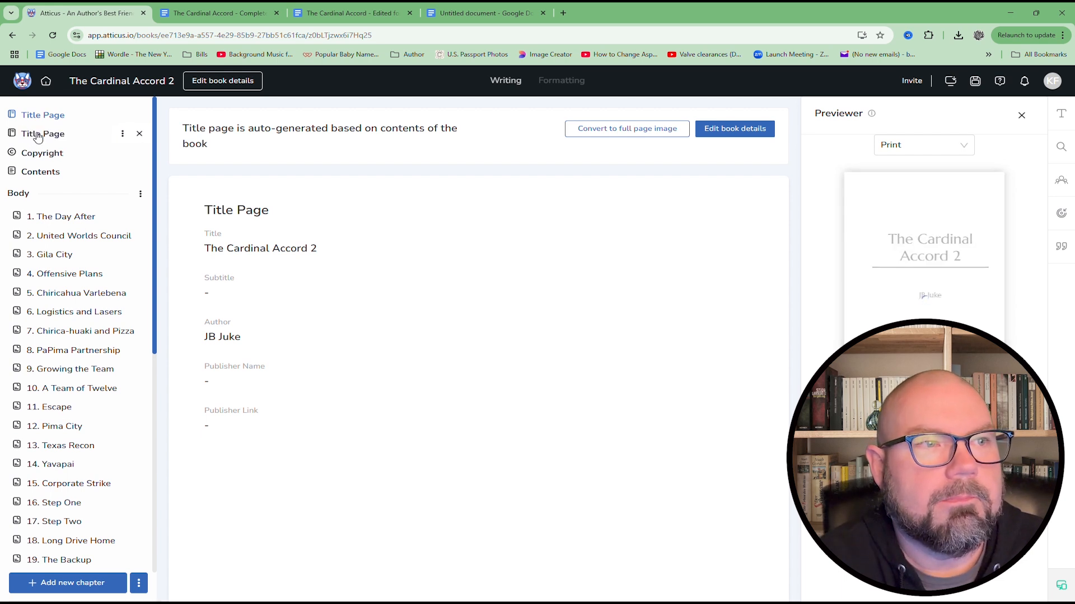
- Convert the second title page to a full page image using the Accord artwork, with Margins print extent and Center vertical alignment
{"action": "left_click", "coordinate": [37, 137]}
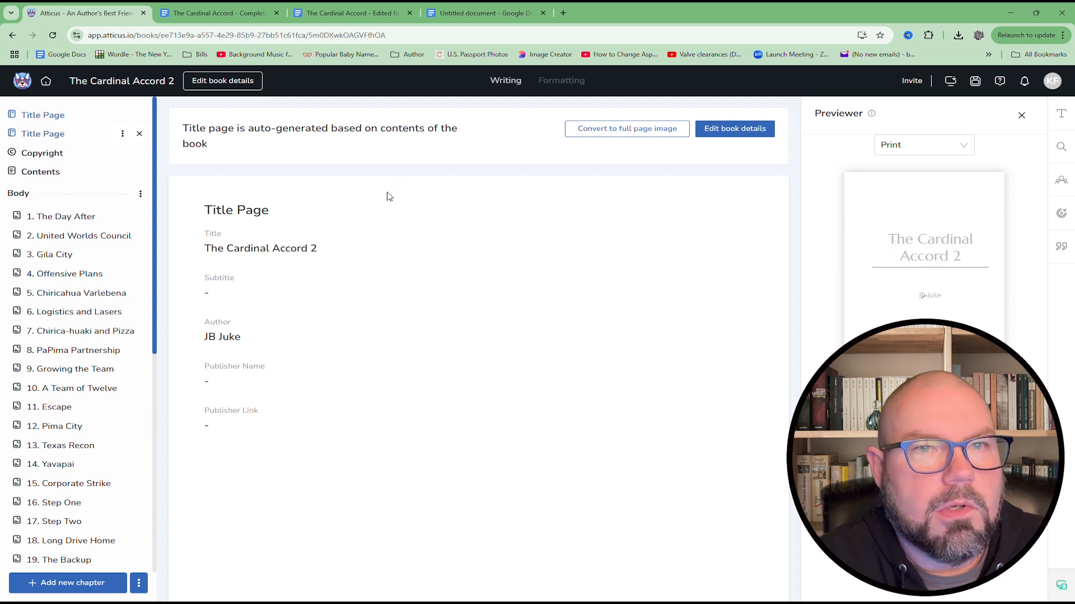
{"action": "left_click", "coordinate": [632, 135]}
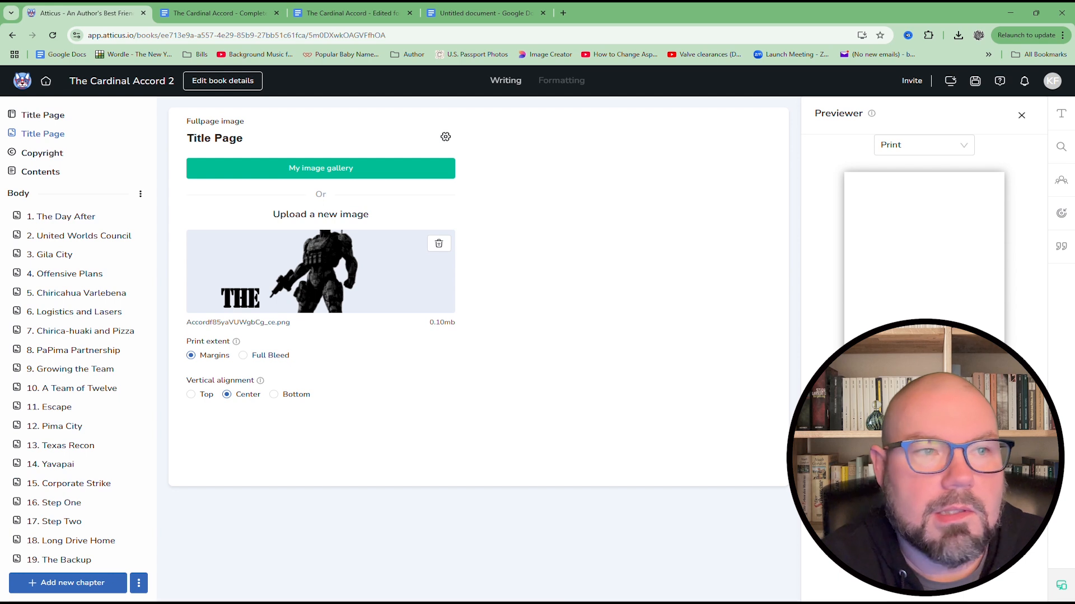
- Review the Copyright and Contents pages in the full-size print preview, including the chapter list's page numbers
{"action": "left_click", "coordinate": [37, 155]}
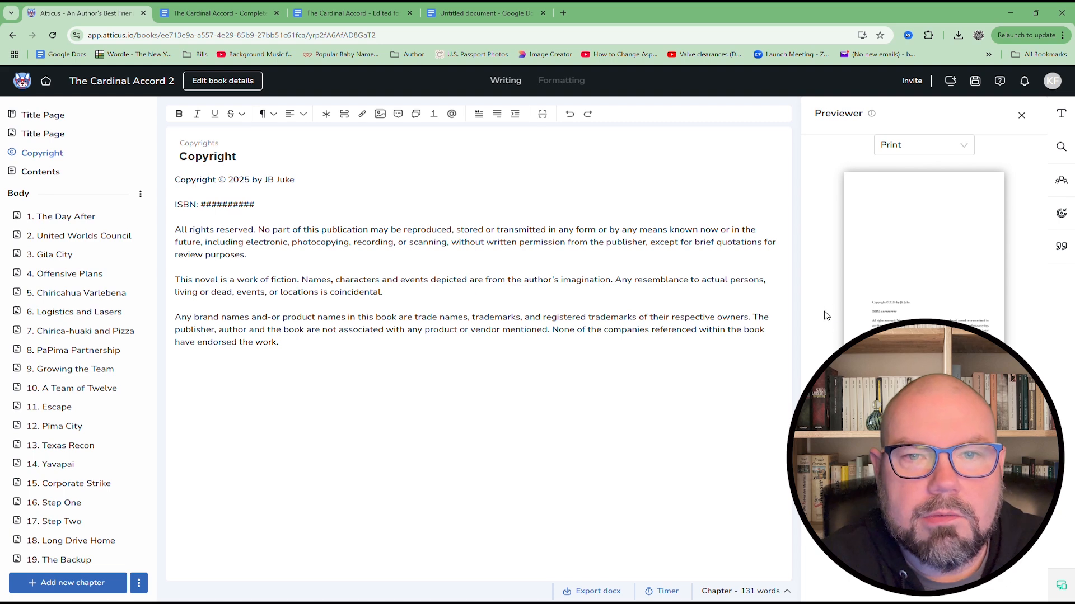
{"action": "left_click", "coordinate": [901, 309]}
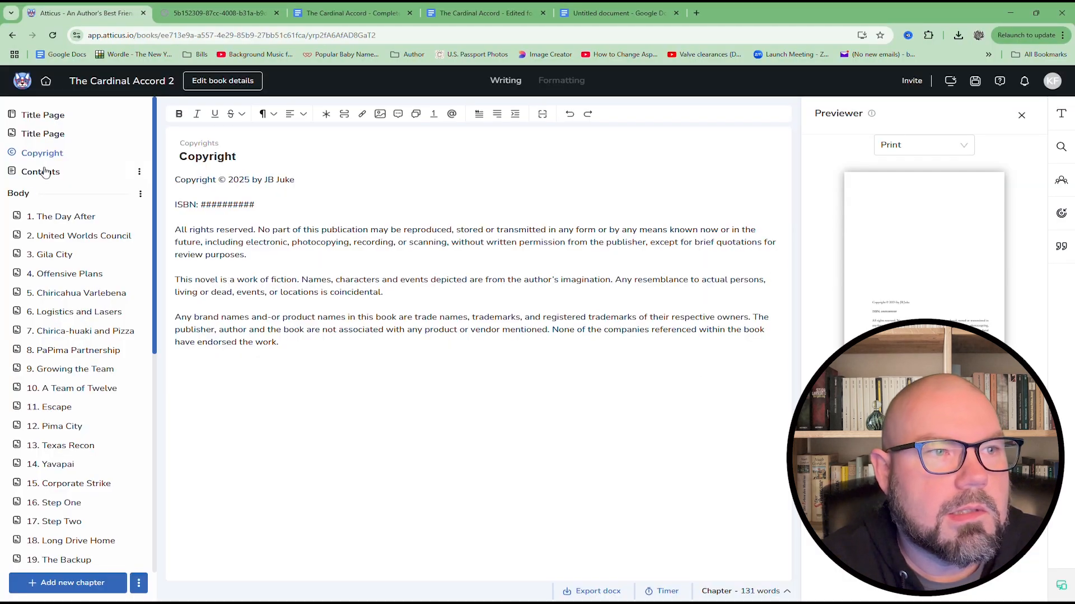
{"action": "left_click", "coordinate": [45, 174]}
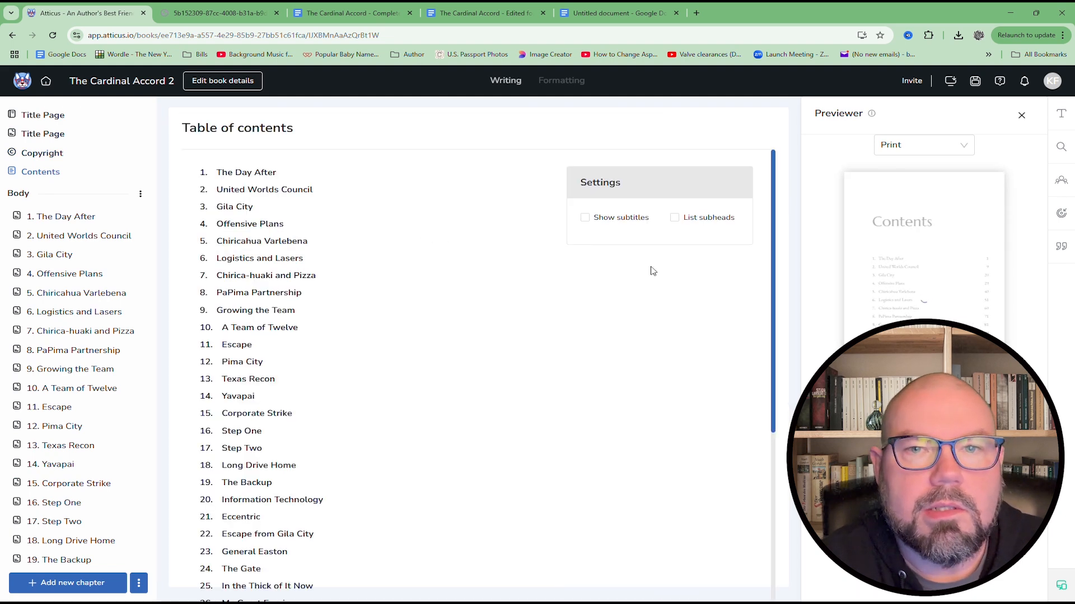
{"action": "left_click", "coordinate": [853, 300]}
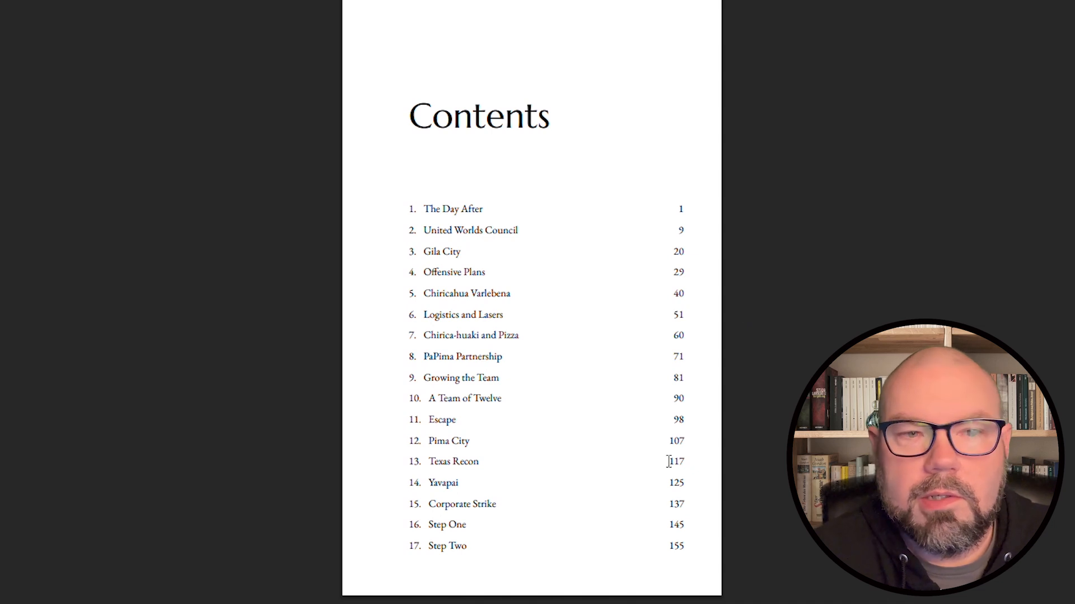
{"action": "scroll", "coordinate": [664, 468], "scroll_direction": "down", "scroll_amount": 5}
{"action": "scroll", "coordinate": [663, 467], "scroll_direction": "up", "scroll_amount": 5}
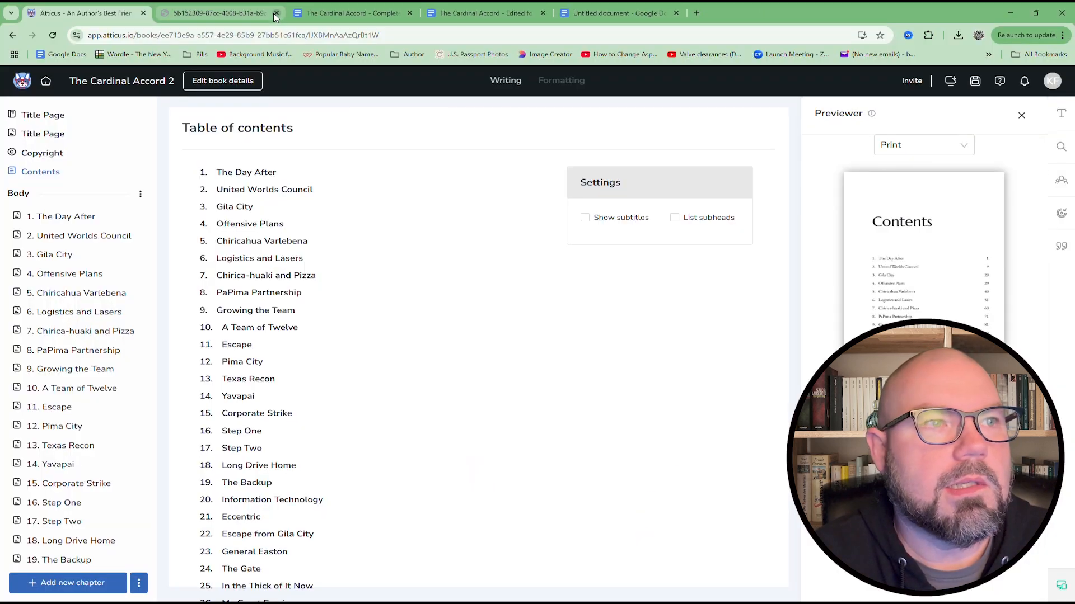
- Open the first chapter, The Day After, and apply the TCP Theme to the book's formatting
{"action": "left_click", "coordinate": [73, 221]}
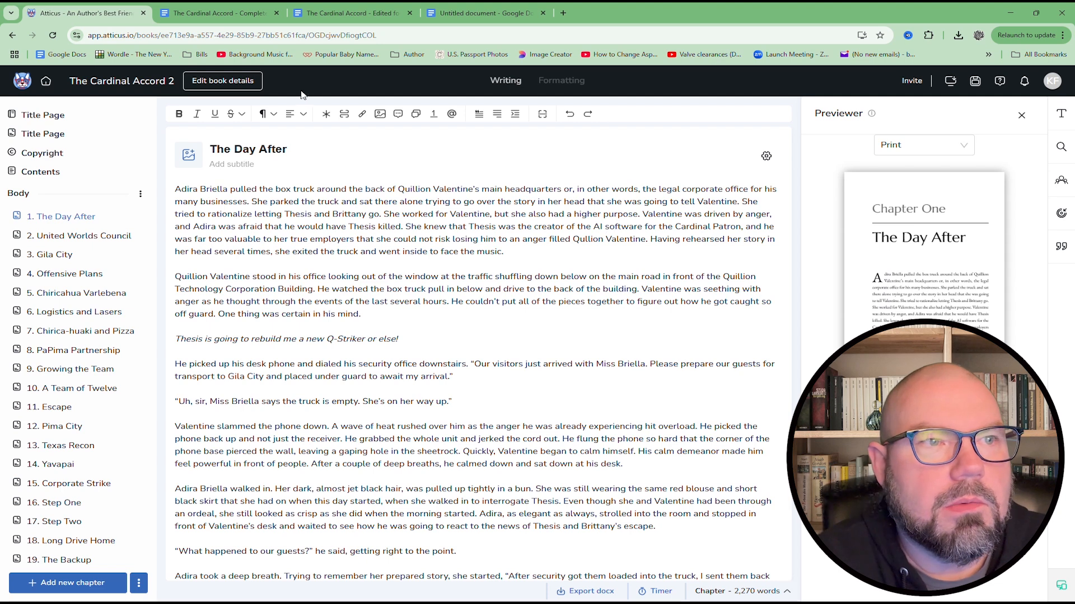
{"action": "left_click", "coordinate": [563, 84]}
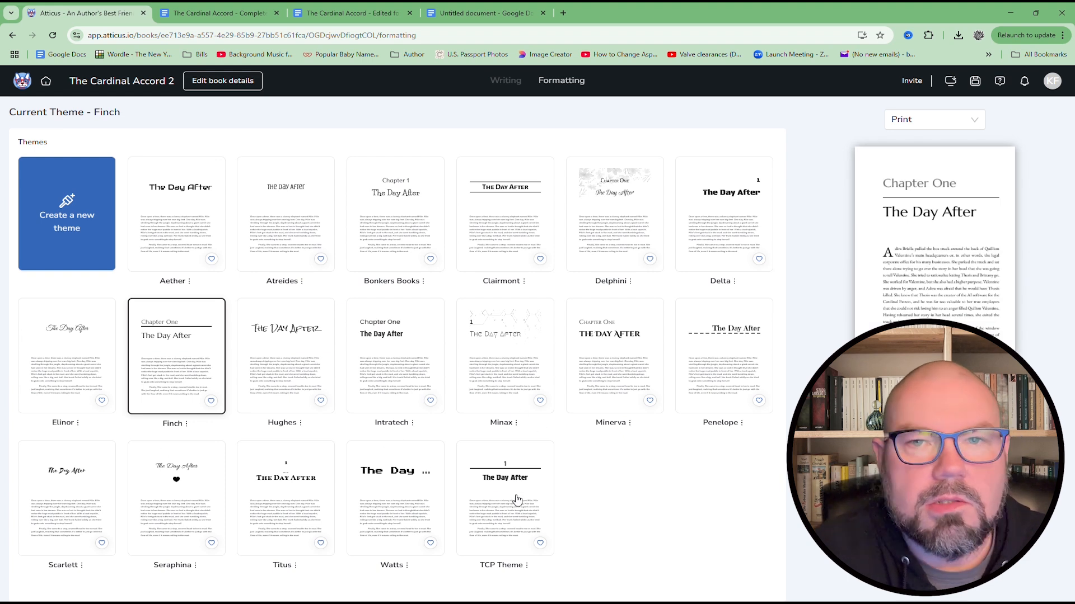
{"action": "left_click", "coordinate": [517, 500]}
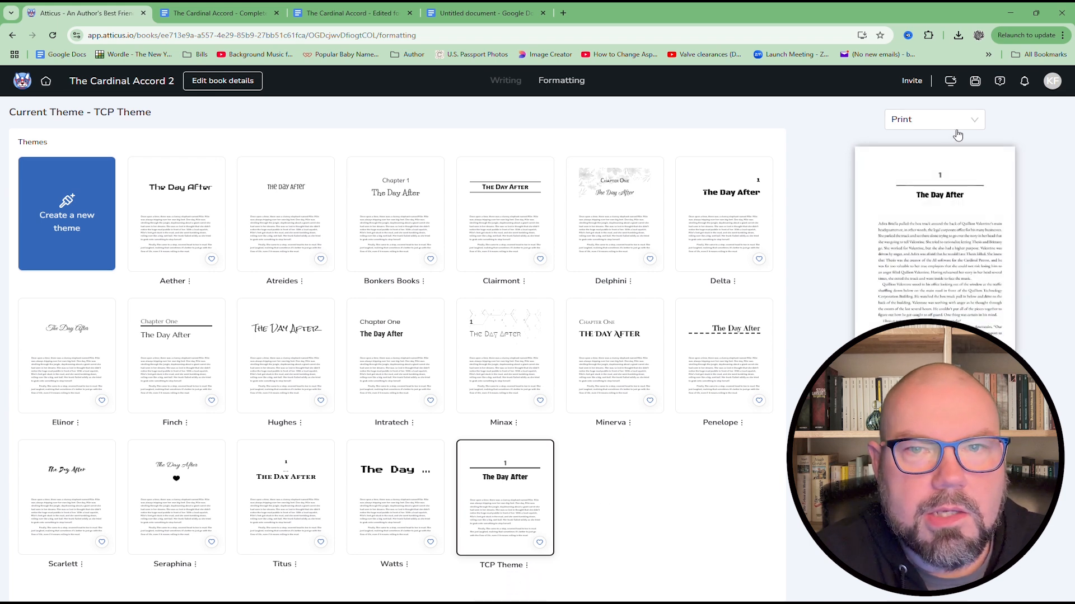
- Examine The Day After in the full-size print preview, checking its heading, page headers and scene break in the new theme
{"action": "left_click", "coordinate": [888, 229]}
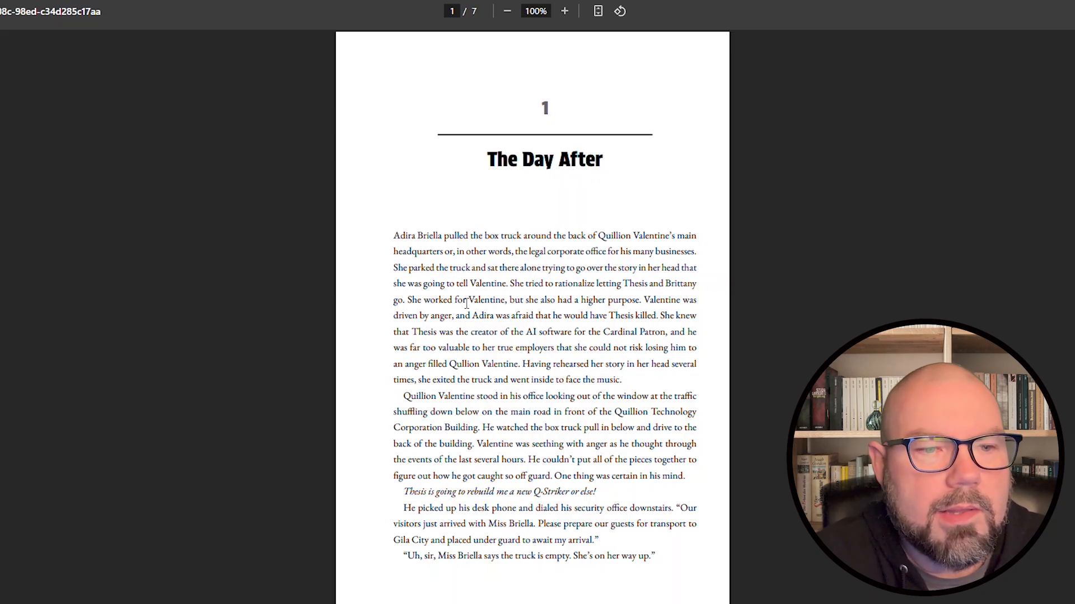
{"action": "scroll", "coordinate": [582, 387], "scroll_direction": "down", "scroll_amount": 7}
{"action": "scroll", "coordinate": [577, 382], "scroll_direction": "down", "scroll_amount": 15}
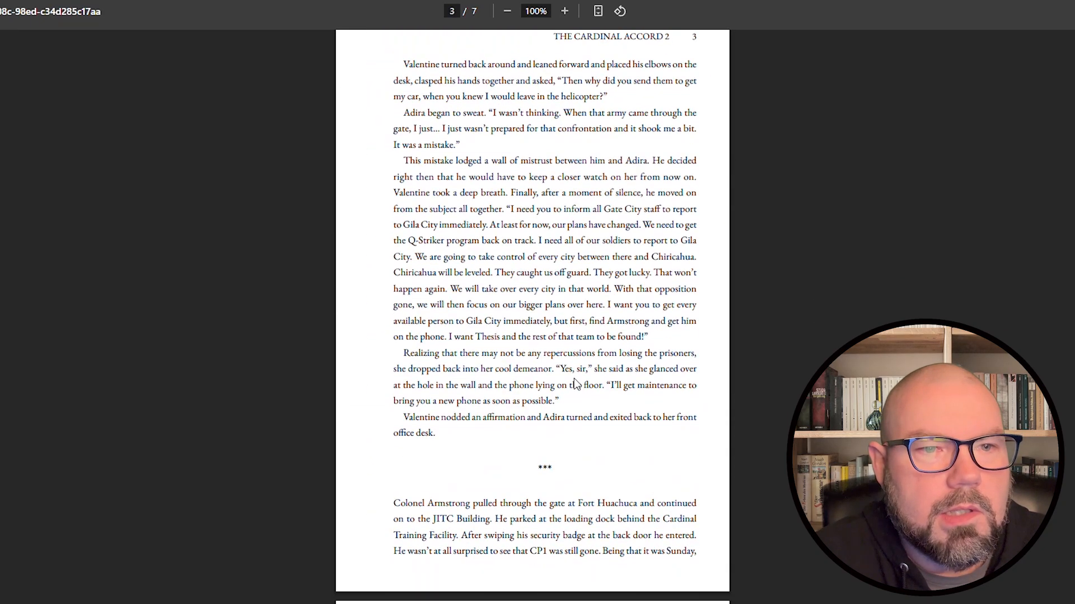
{"action": "scroll", "coordinate": [491, 312], "scroll_direction": "up", "scroll_amount": 14}
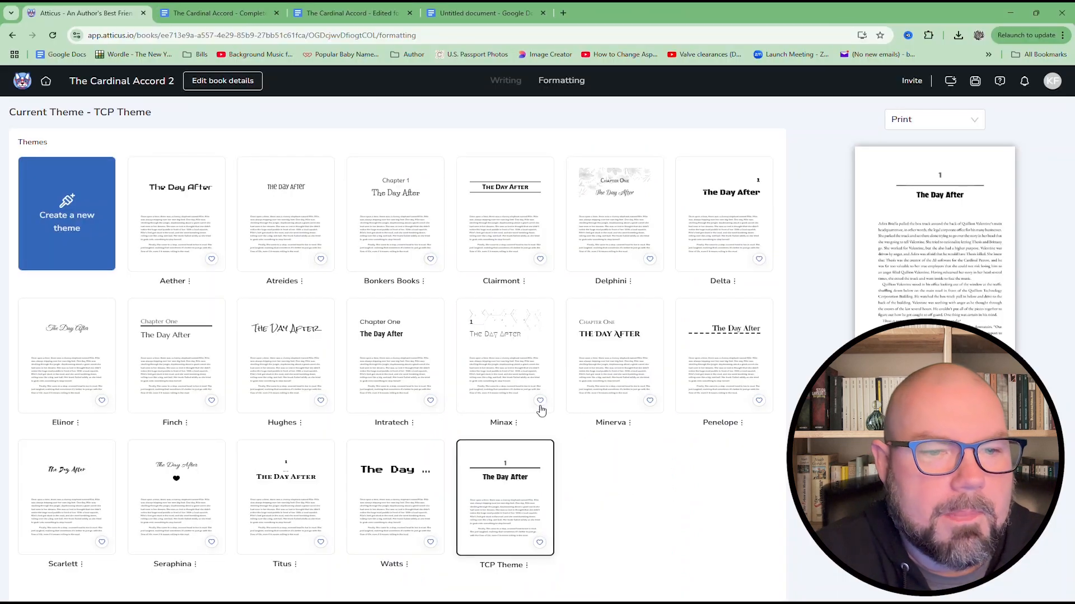
- Open the TCP Theme for editing and review its chapter number, title, subtitle and image settings
{"action": "left_click", "coordinate": [527, 566]}
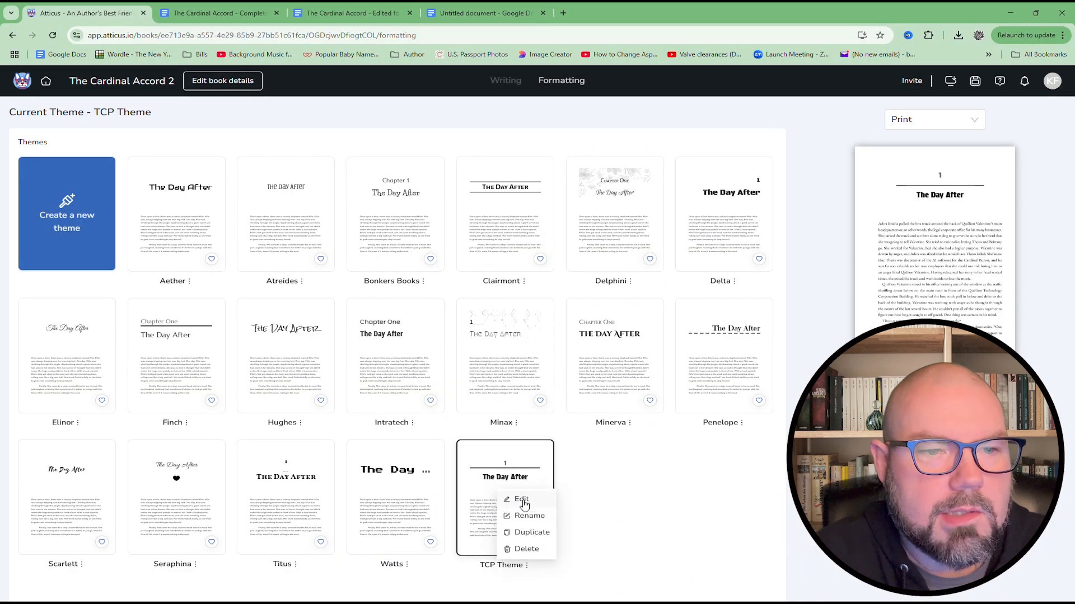
{"action": "left_click", "coordinate": [520, 499]}
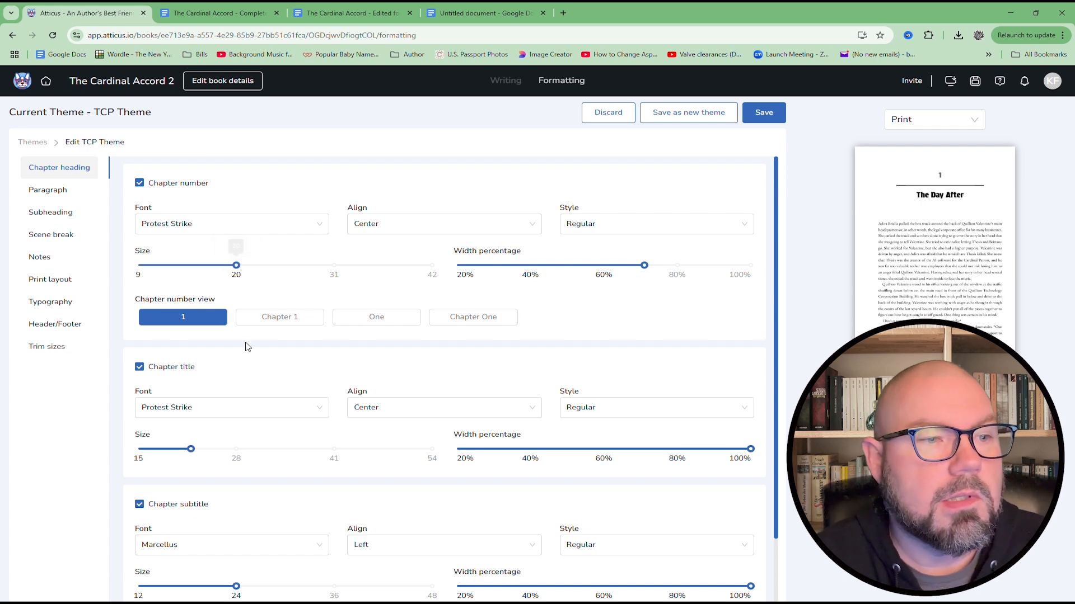
{"action": "scroll", "coordinate": [243, 340], "scroll_direction": "down", "scroll_amount": 2}
{"action": "scroll", "coordinate": [232, 316], "scroll_direction": "up", "scroll_amount": 1}
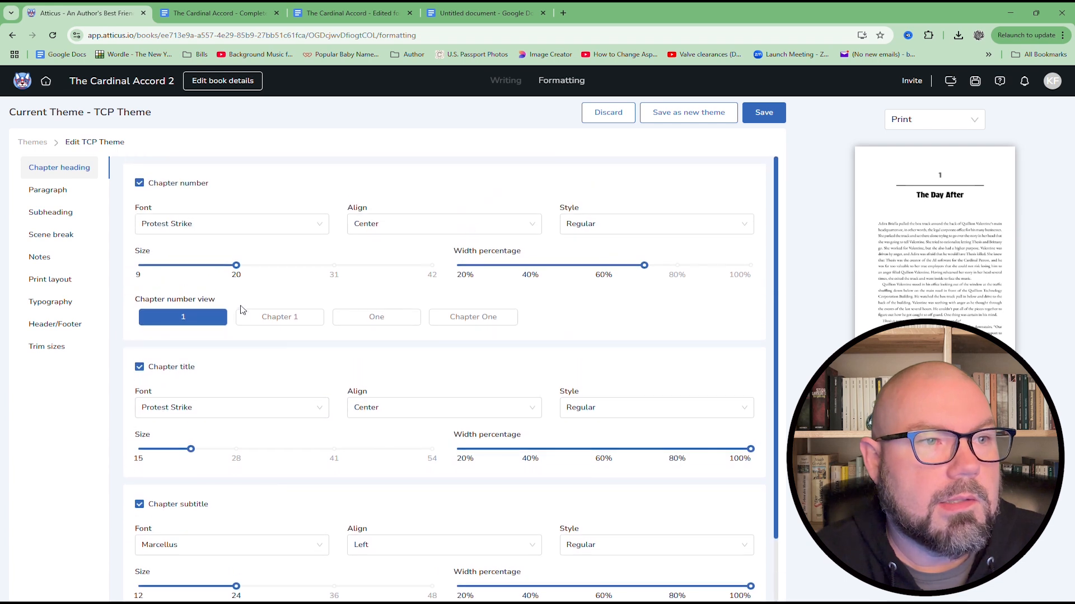
{"action": "scroll", "coordinate": [231, 336], "scroll_direction": "down", "scroll_amount": 1}
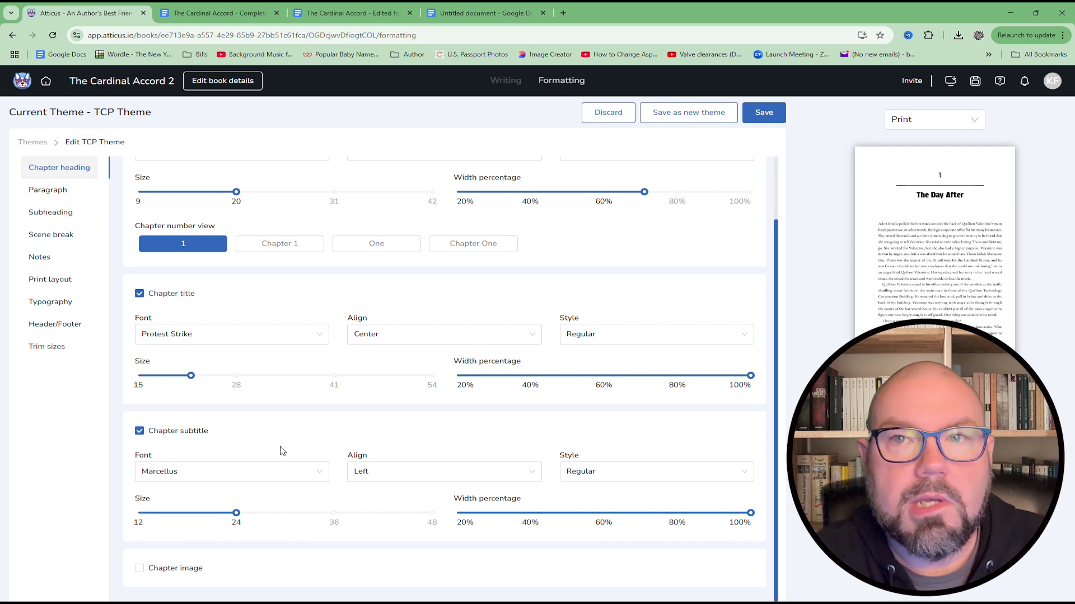
- Review the TCP Theme's Paragraph, Subheading, Scene break and Notes settings
{"action": "left_click", "coordinate": [47, 192]}
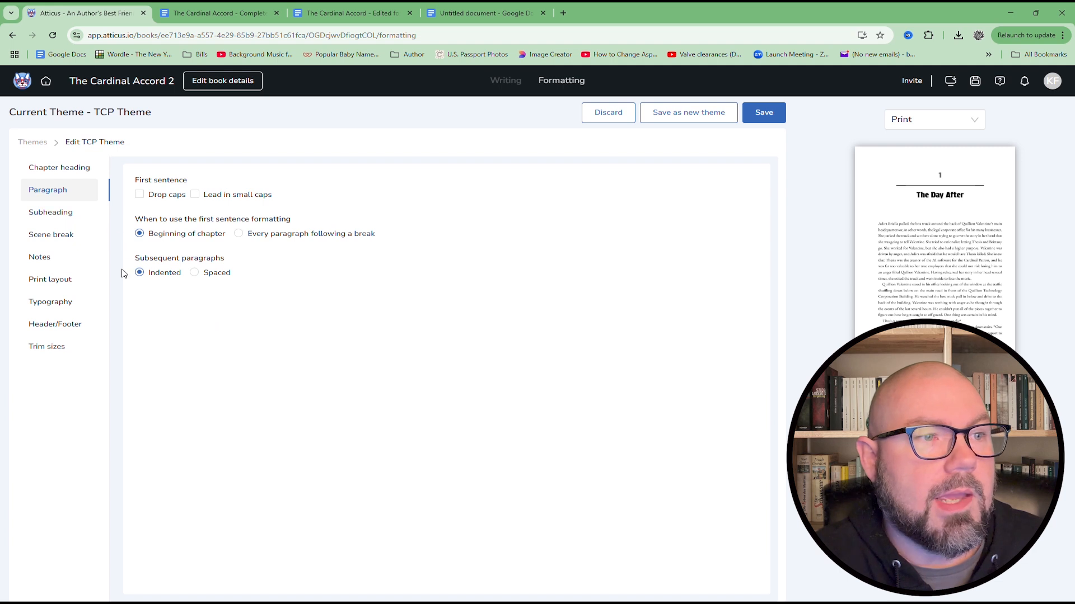
{"action": "left_click", "coordinate": [55, 216]}
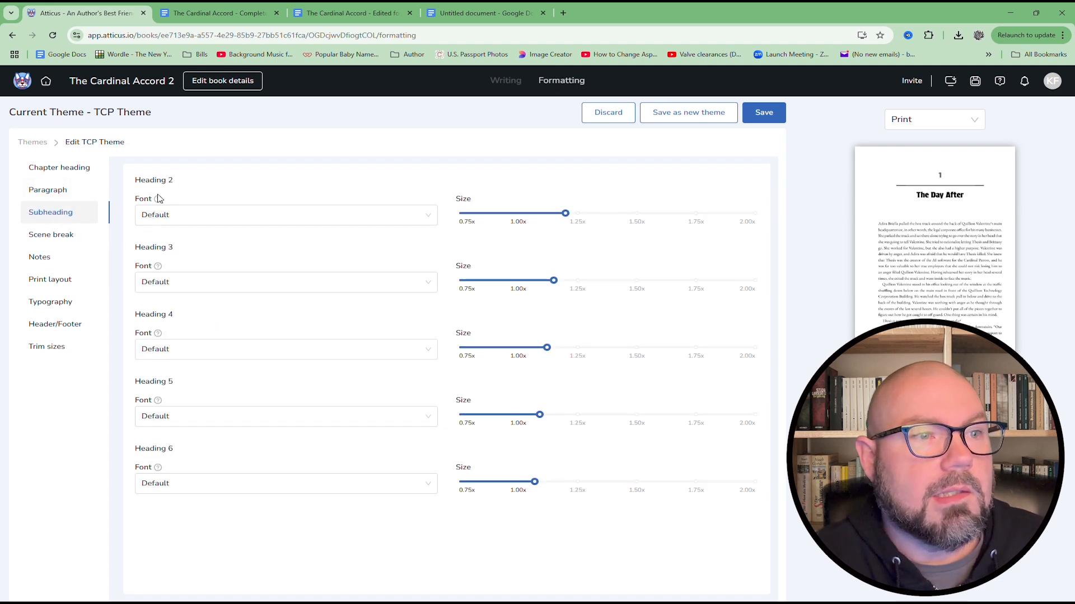
{"action": "left_click", "coordinate": [58, 237]}
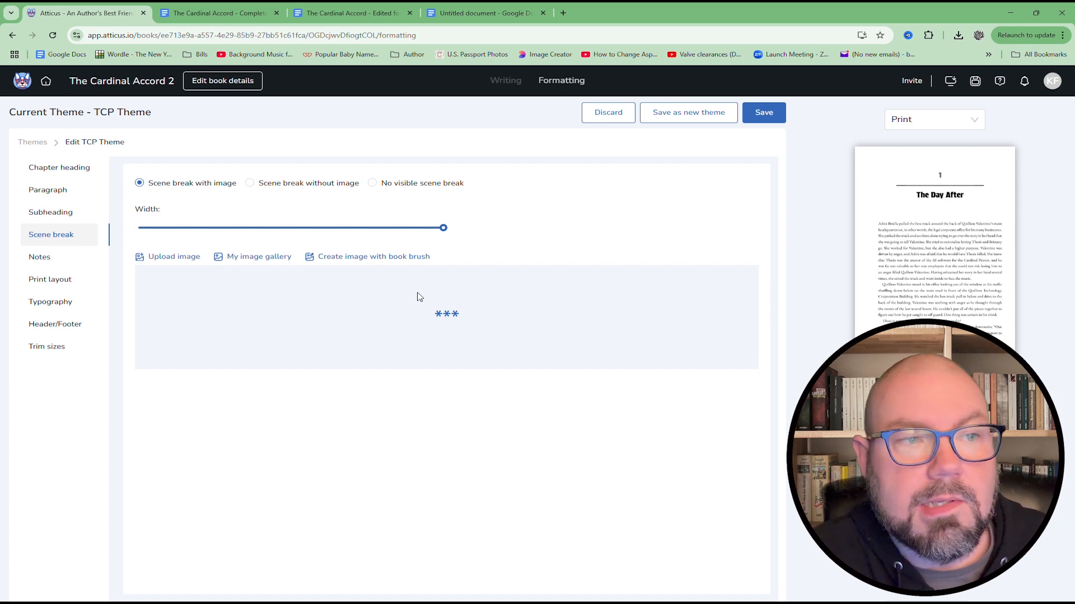
{"action": "left_click", "coordinate": [37, 261]}
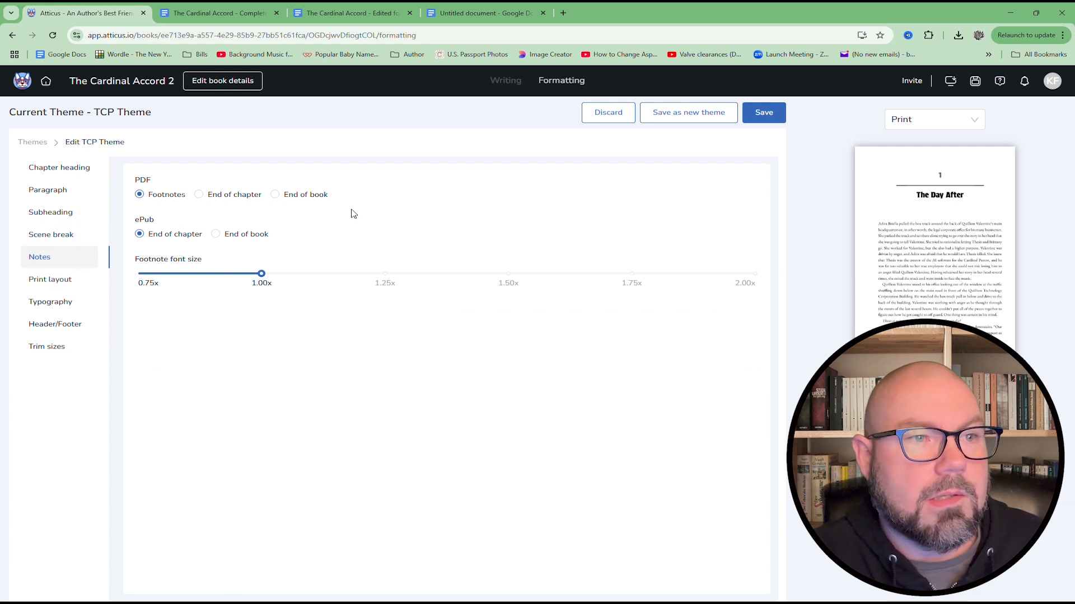
- Open the theme's Print layout settings and examine the line ends and starts of The Day After's first paragraph in the print preview
{"action": "left_click", "coordinate": [44, 282]}
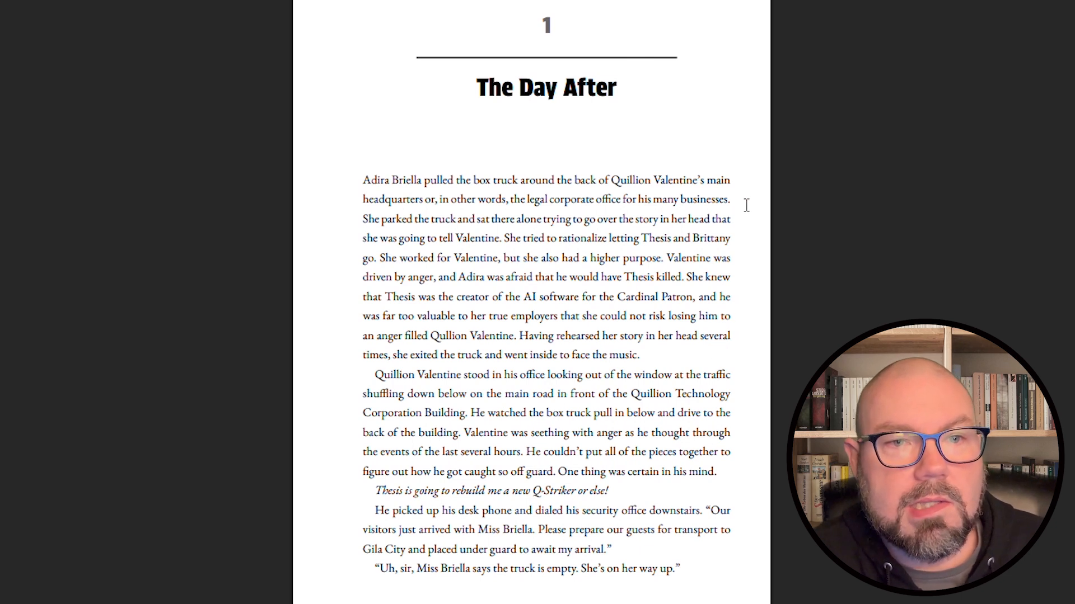
{"action": "left_click_drag", "start_coordinate": [739, 264], "coordinate": [713, 261]}
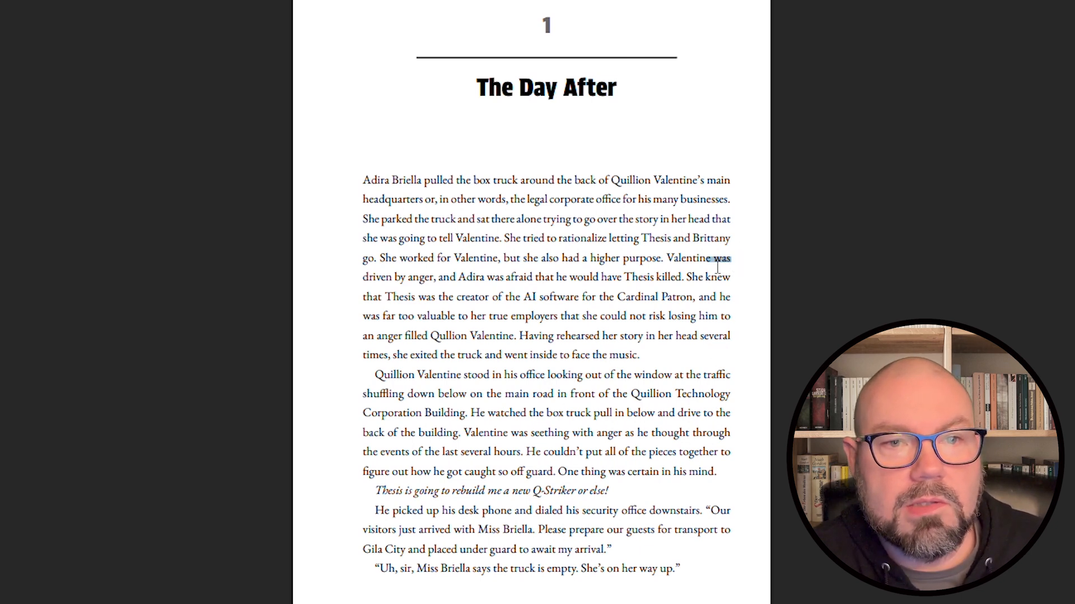
{"action": "left_click", "coordinate": [719, 266]}
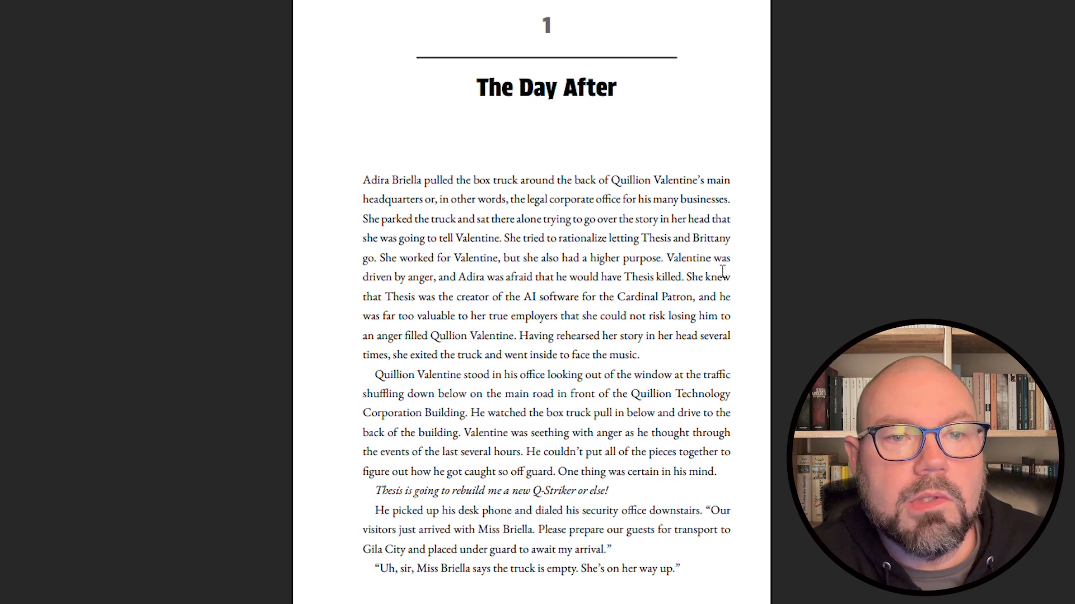
{"action": "double_click", "coordinate": [721, 266]}
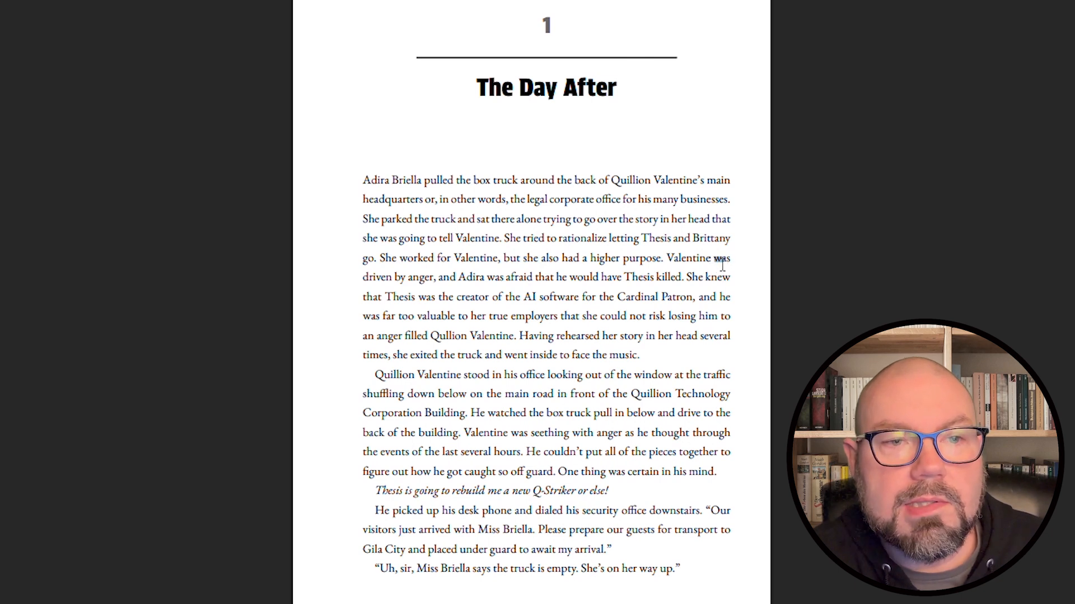
{"action": "left_click", "coordinate": [376, 292]}
{"action": "left_click_drag", "start_coordinate": [363, 278], "coordinate": [369, 277]}
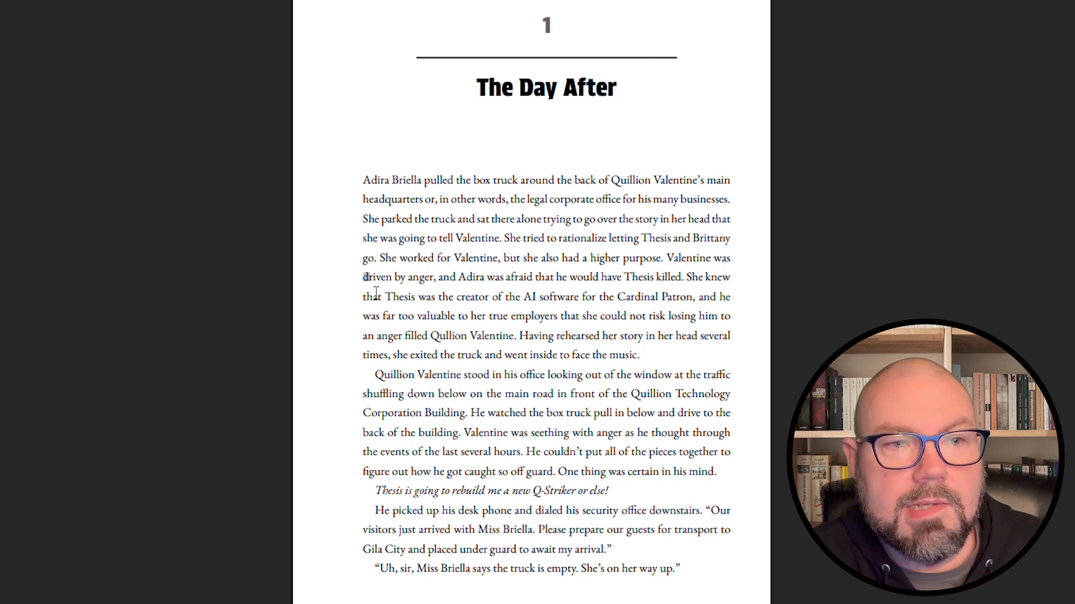
{"action": "left_click", "coordinate": [373, 289]}
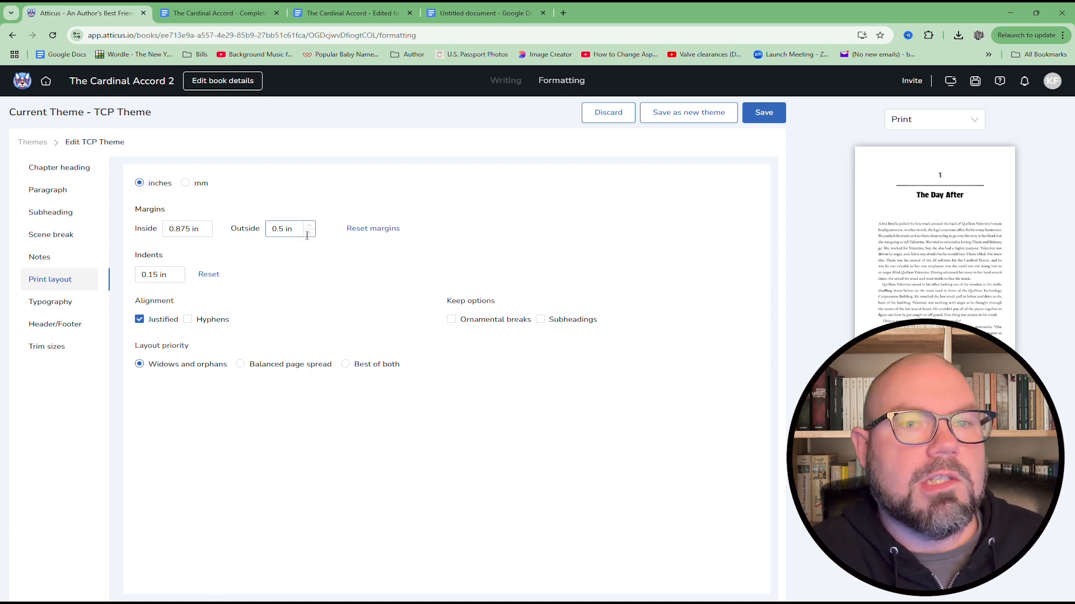
- Review the theme's inside and outside margin fields and compare the margins across successive pages of the chapter's print preview
{"action": "left_click", "coordinate": [189, 235]}
{"action": "left_click", "coordinate": [290, 229]}
{"action": "left_click", "coordinate": [185, 233]}
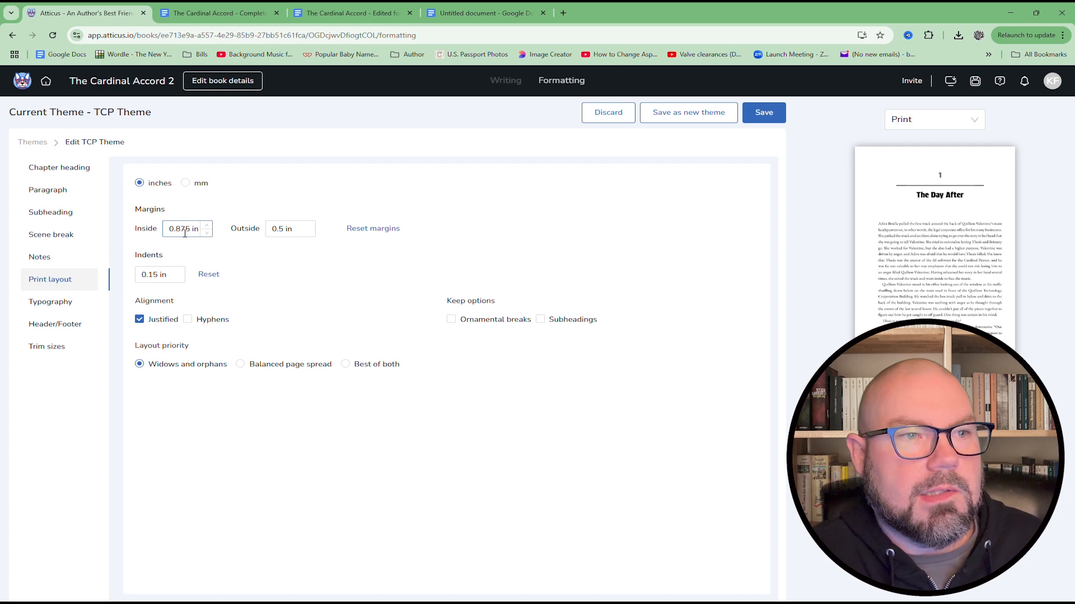
{"action": "left_click", "coordinate": [339, 230]}
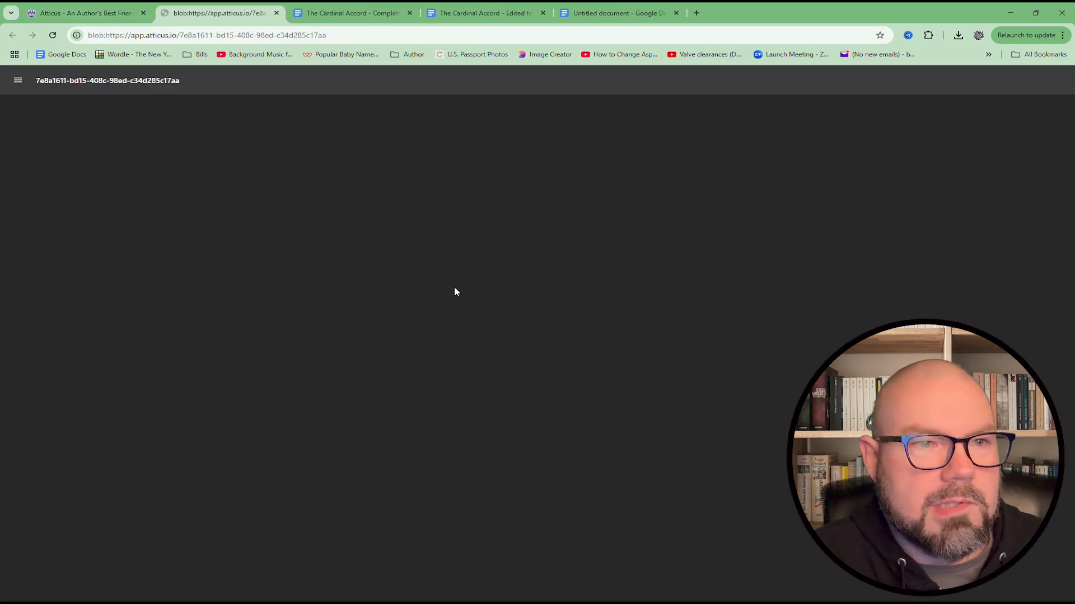
{"action": "scroll", "coordinate": [441, 143], "scroll_direction": "down", "scroll_amount": 10}
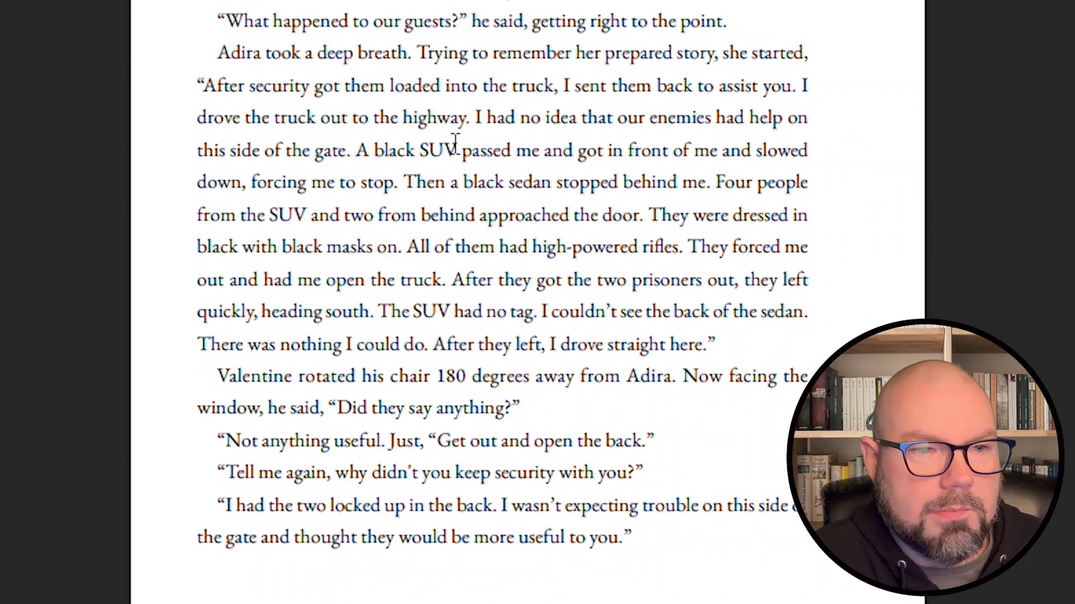
{"action": "scroll", "coordinate": [455, 142], "scroll_direction": "down", "scroll_amount": 10}
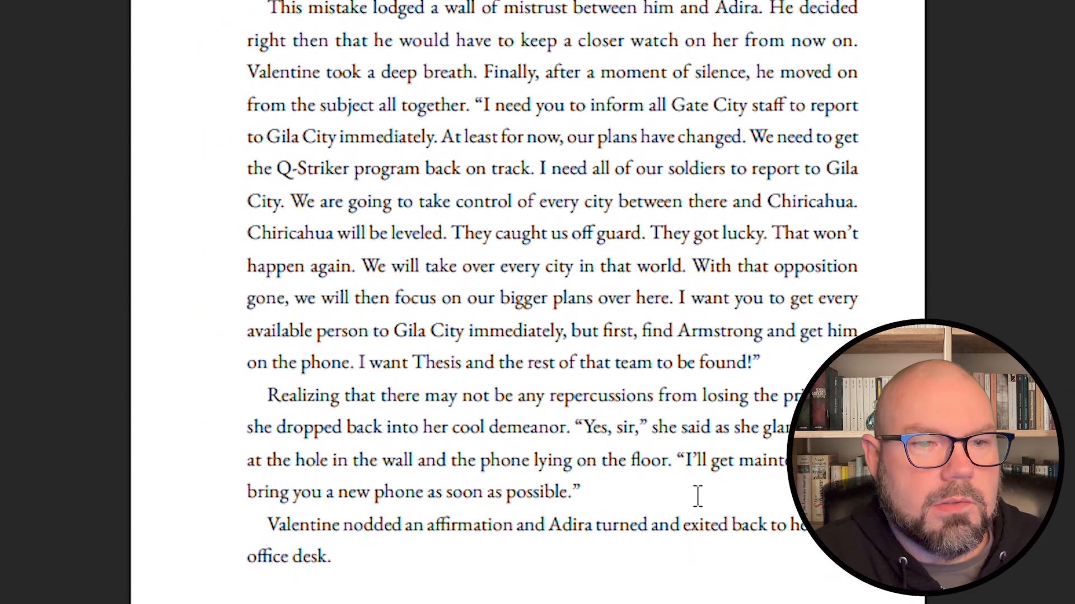
- Examine the last lines of the paragraph before the scene break in the print preview for widows and orphans
{"action": "scroll", "coordinate": [372, 415], "scroll_direction": "down", "scroll_amount": 10}
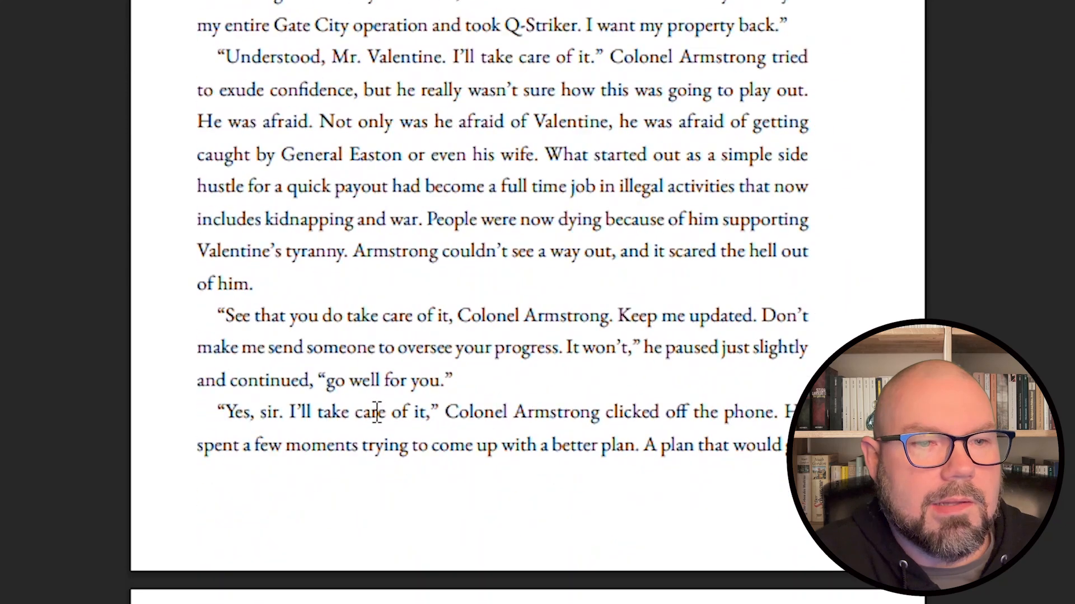
{"action": "scroll", "coordinate": [378, 413], "scroll_direction": "up", "scroll_amount": 10}
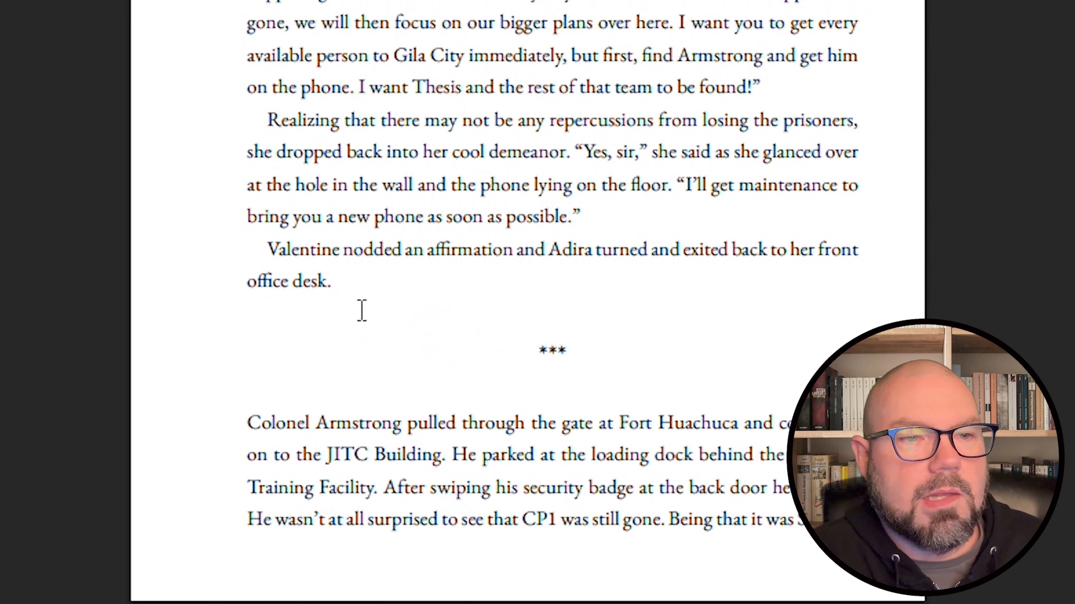
{"action": "left_click_drag", "start_coordinate": [333, 283], "coordinate": [271, 247]}
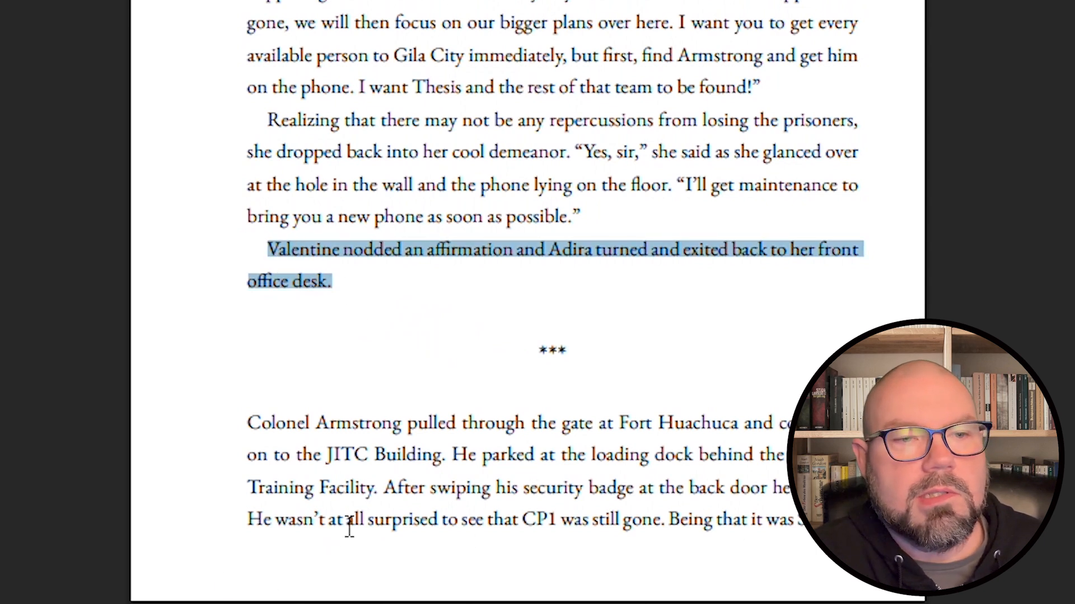
{"action": "left_click", "coordinate": [350, 295]}
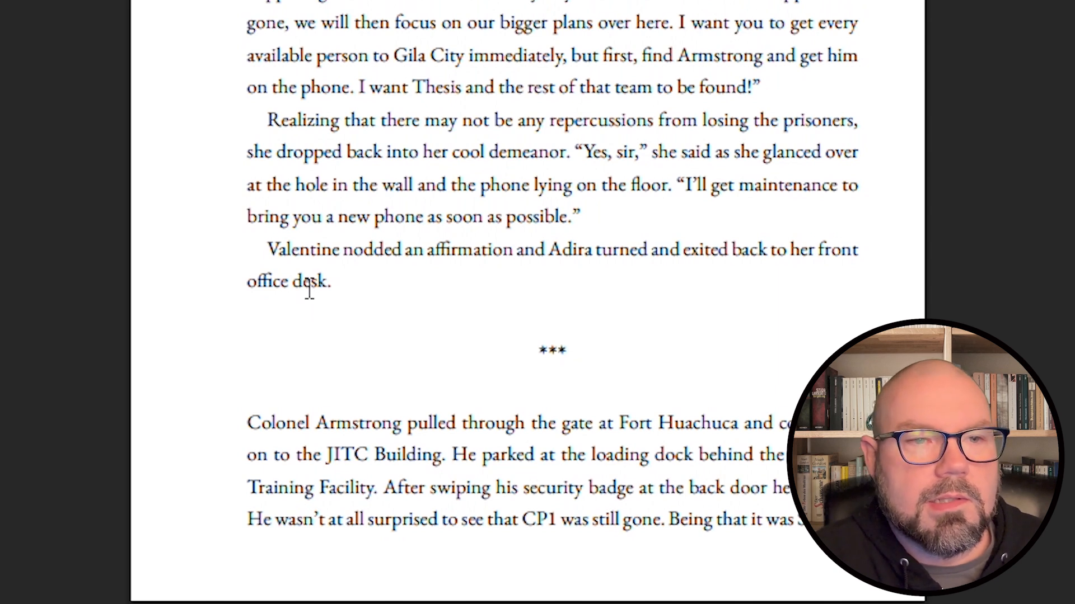
{"action": "left_click_drag", "start_coordinate": [269, 253], "coordinate": [869, 271]}
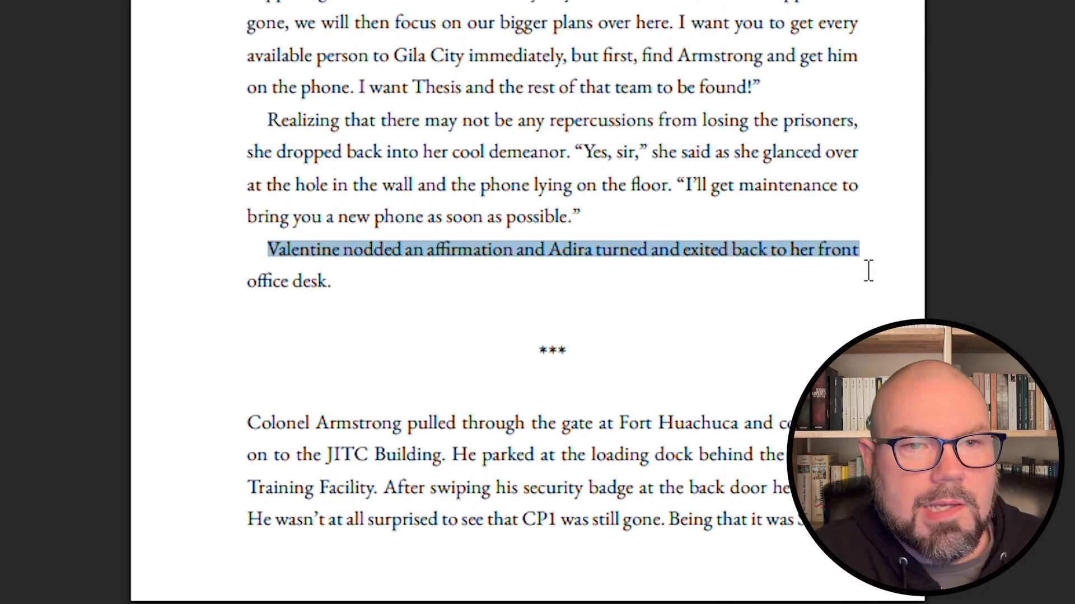
{"action": "left_click_drag", "start_coordinate": [248, 302], "coordinate": [343, 302]}
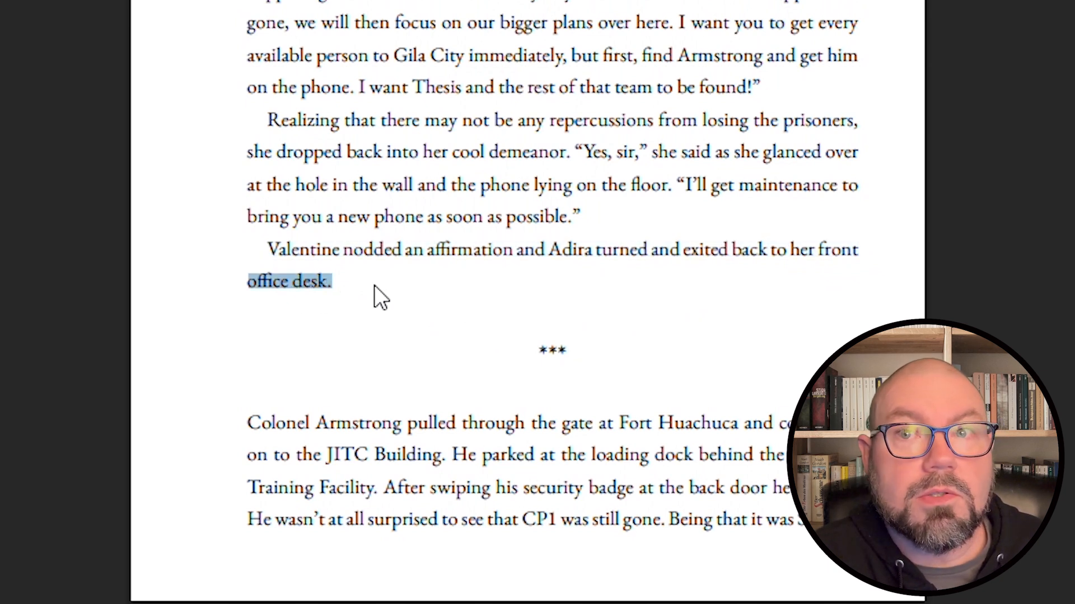
{"action": "left_click", "coordinate": [357, 294]}
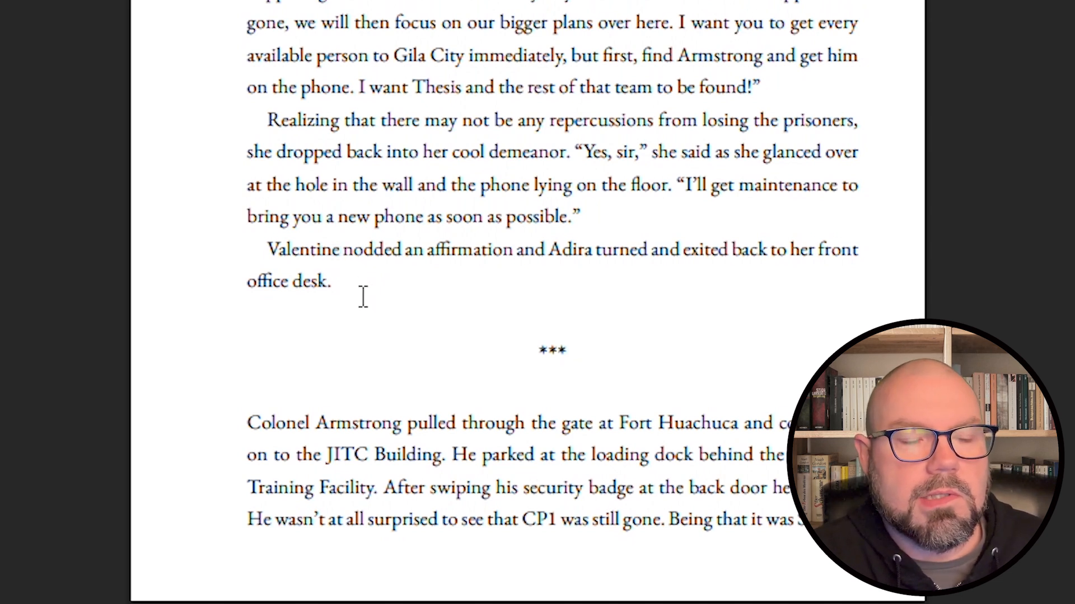
{"action": "left_click_drag", "start_coordinate": [362, 296], "coordinate": [274, 254]}
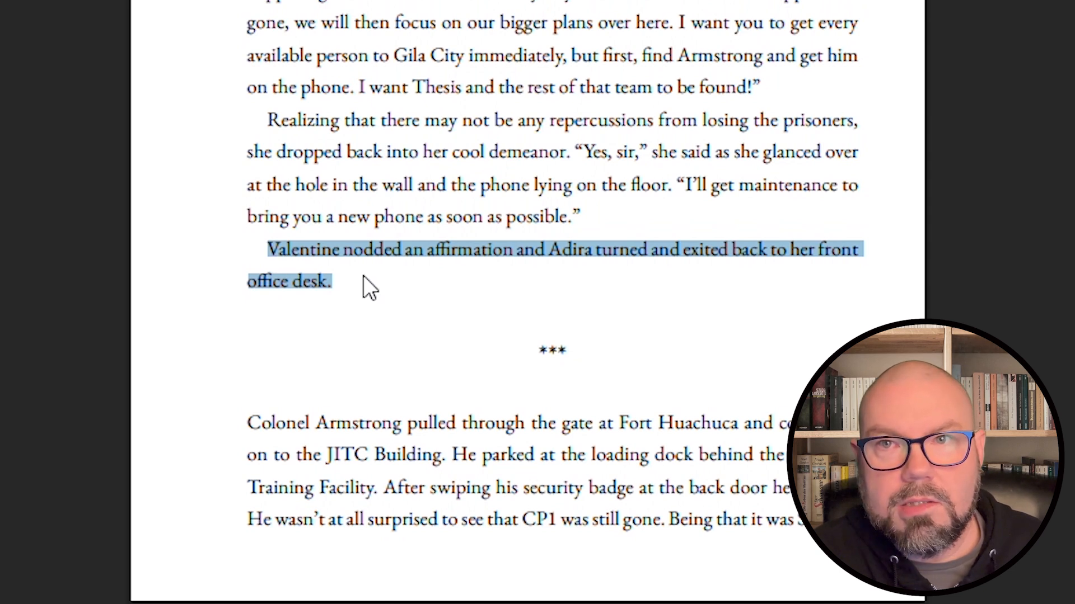
{"action": "left_click_drag", "start_coordinate": [343, 294], "coordinate": [263, 297]}
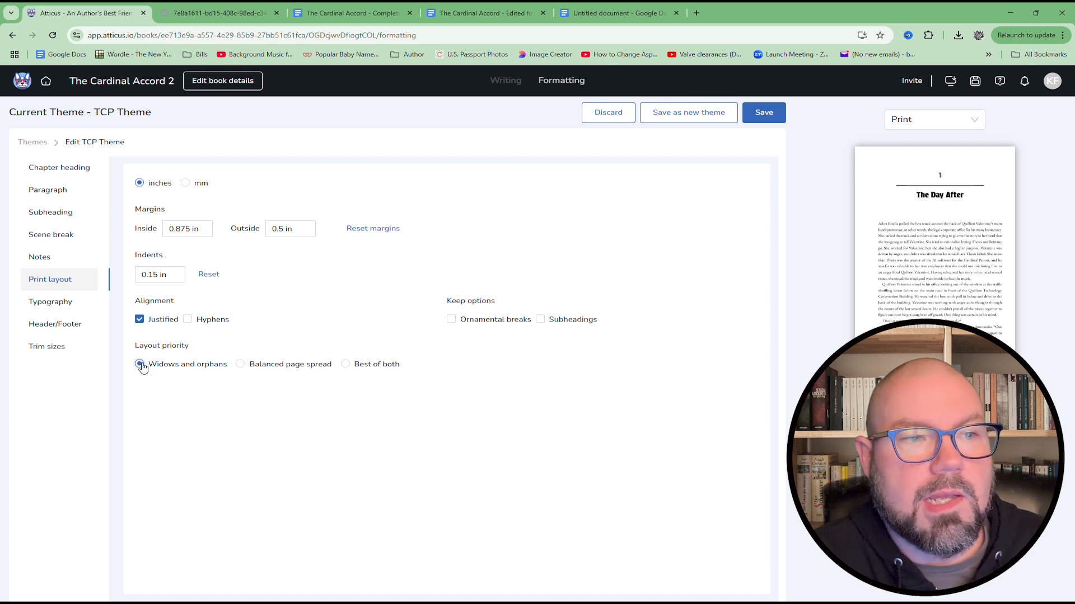
- Review the theme's Typography and Header/Footer settings and examine the running headers on pages 2 and 3 of the print preview
{"action": "left_click", "coordinate": [62, 301]}
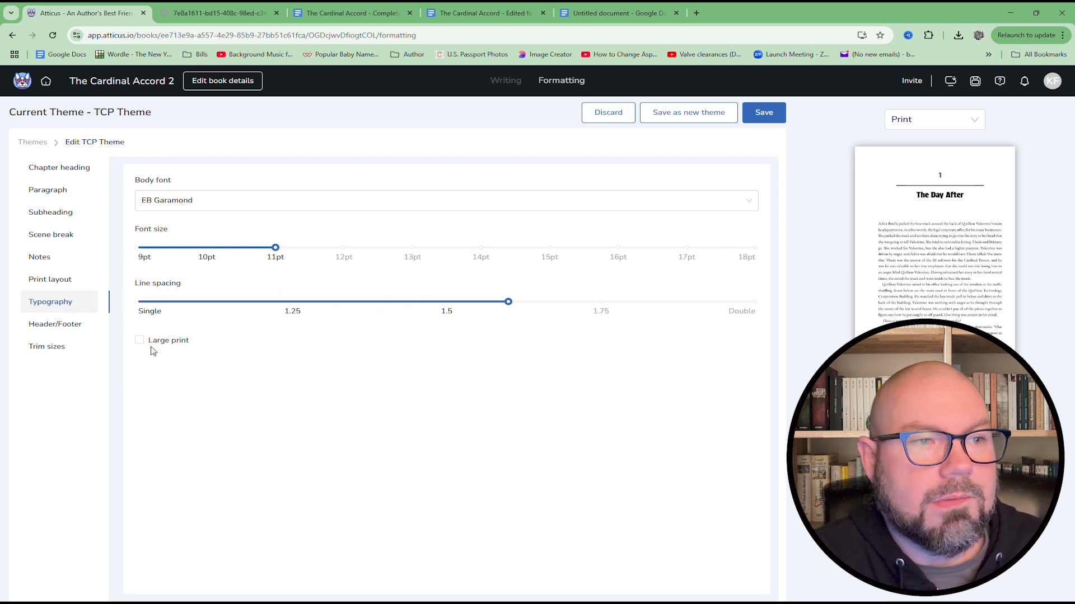
{"action": "left_click", "coordinate": [66, 326]}
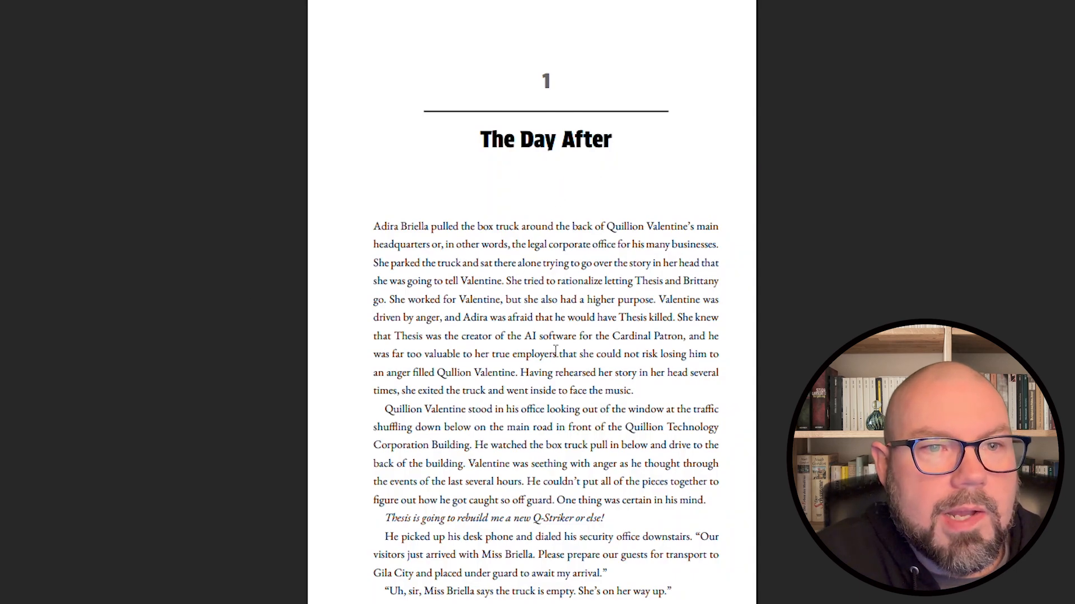
{"action": "scroll", "coordinate": [534, 367], "scroll_direction": "down", "scroll_amount": 10}
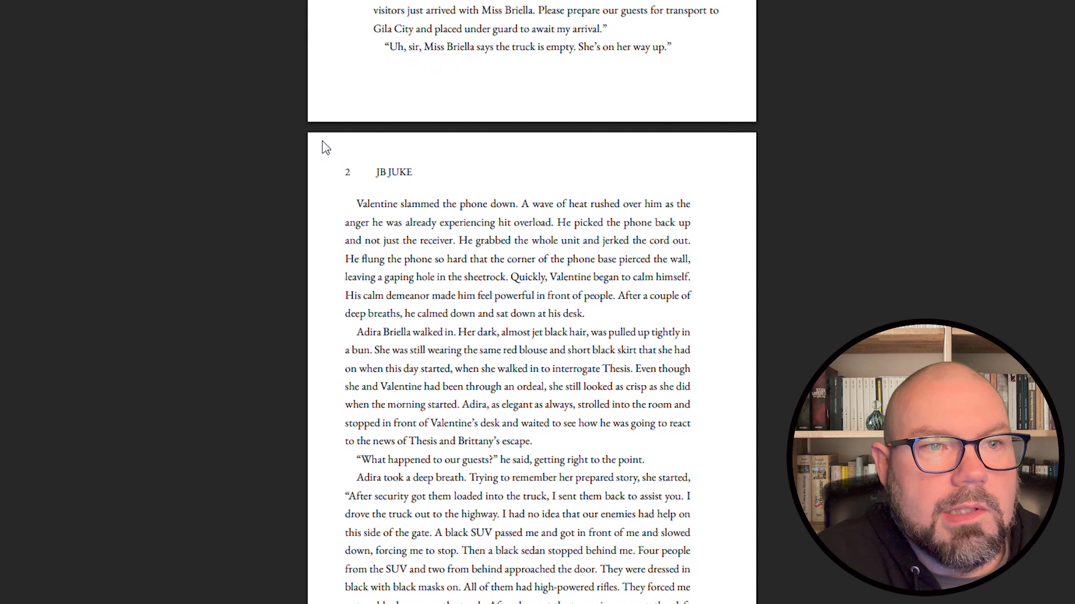
{"action": "left_click_drag", "start_coordinate": [352, 177], "coordinate": [421, 175]}
{"action": "left_click", "coordinate": [420, 174]}
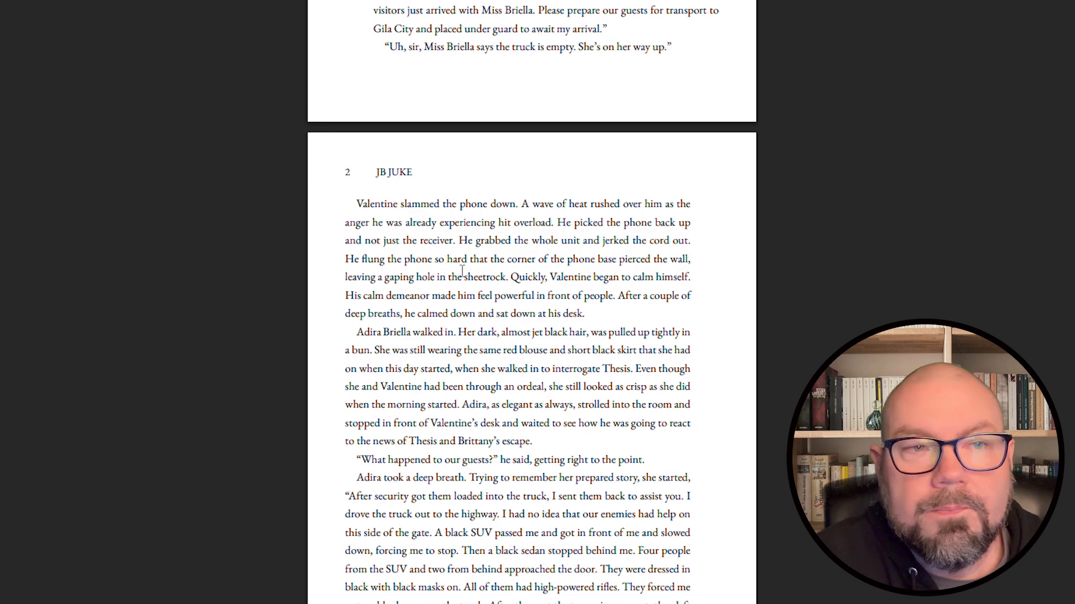
{"action": "scroll", "coordinate": [462, 273], "scroll_direction": "down", "scroll_amount": 10}
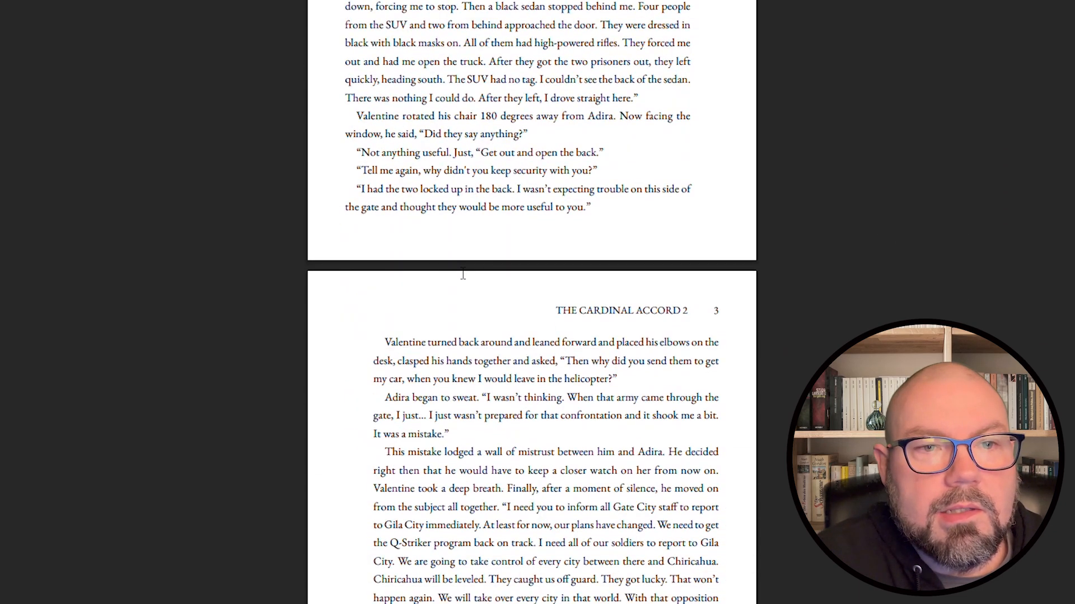
{"action": "scroll", "coordinate": [463, 274], "scroll_direction": "up", "scroll_amount": 3}
{"action": "scroll", "coordinate": [475, 271], "scroll_direction": "down", "scroll_amount": 7}
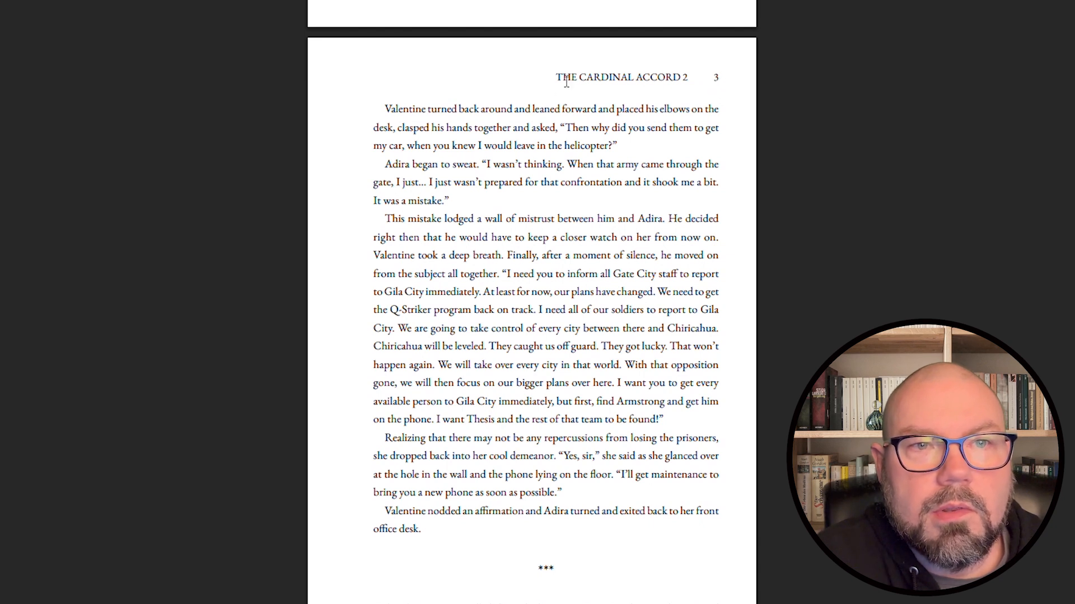
{"action": "left_click_drag", "start_coordinate": [557, 78], "coordinate": [689, 93]}
{"action": "left_click", "coordinate": [716, 91]}
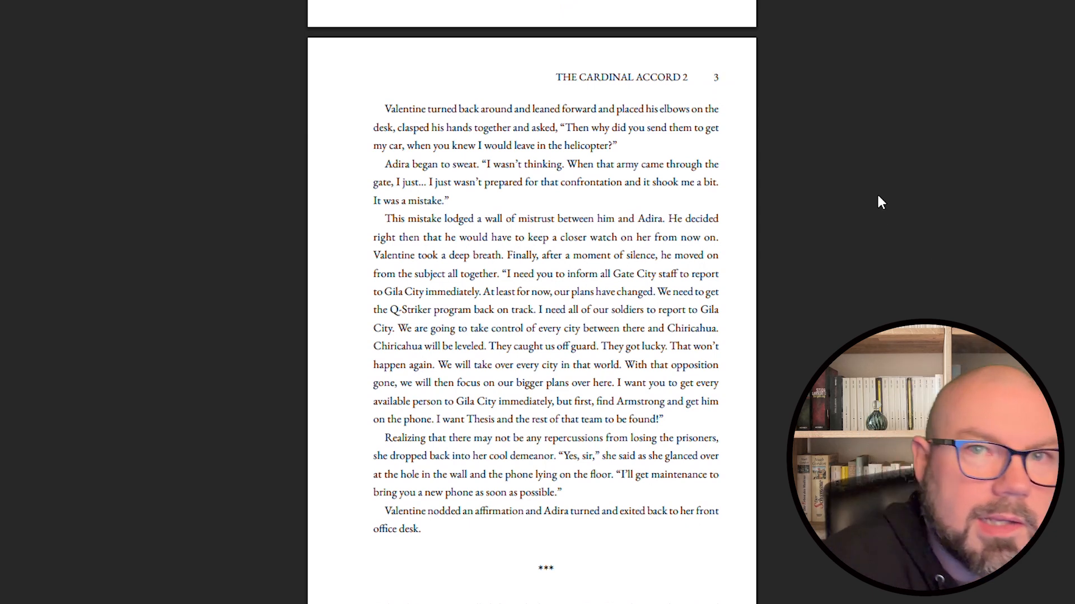
{"action": "left_click", "coordinate": [904, 166]}
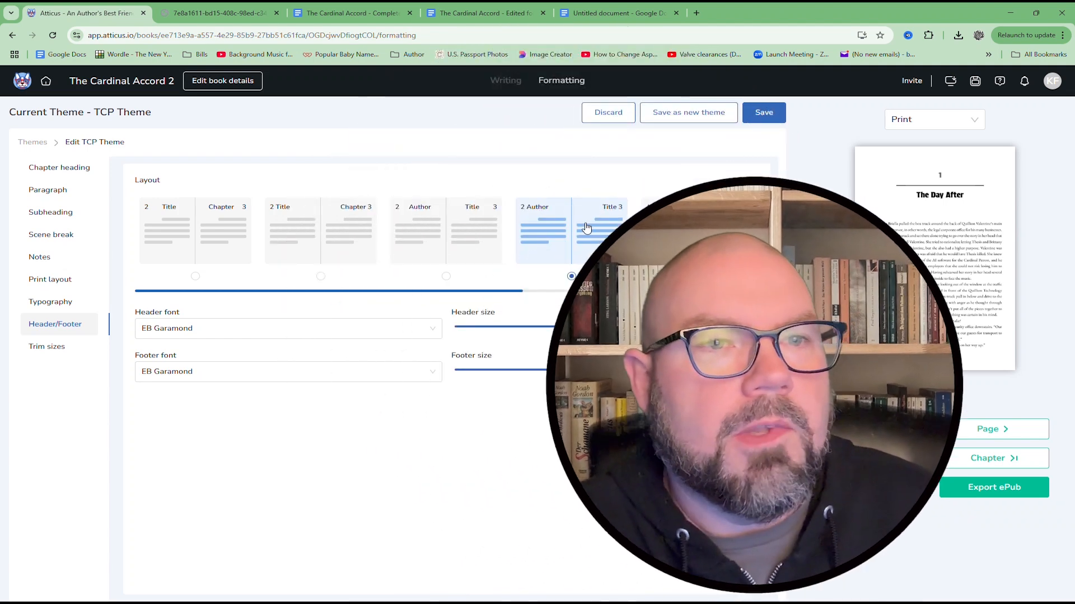
- Review the theme's Trim sizes options, and leave the theme editor by discarding the edit
{"action": "left_click", "coordinate": [51, 348]}
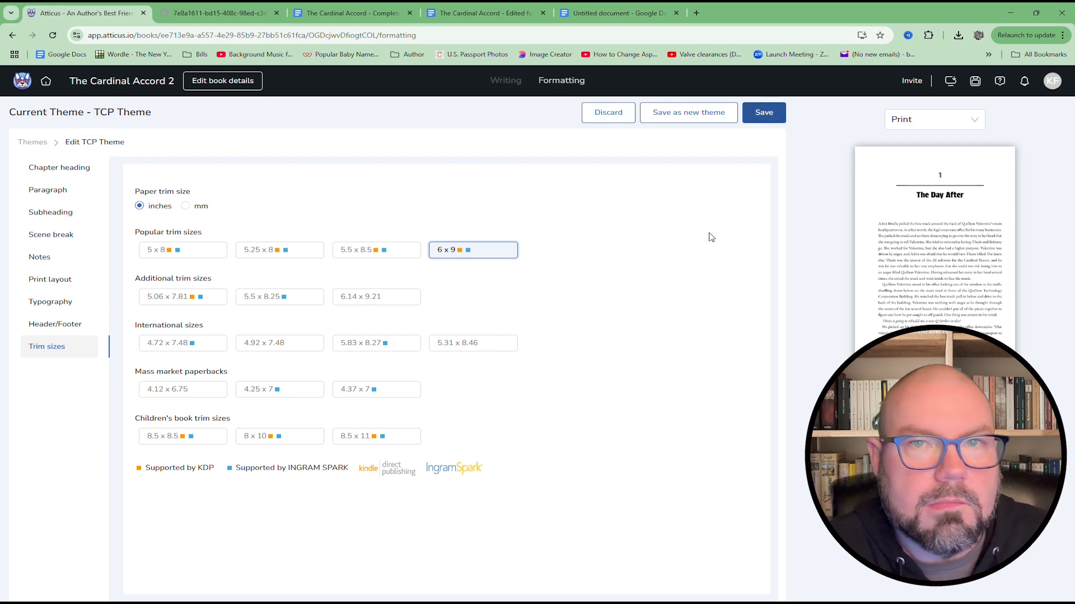
{"action": "left_click", "coordinate": [618, 124]}
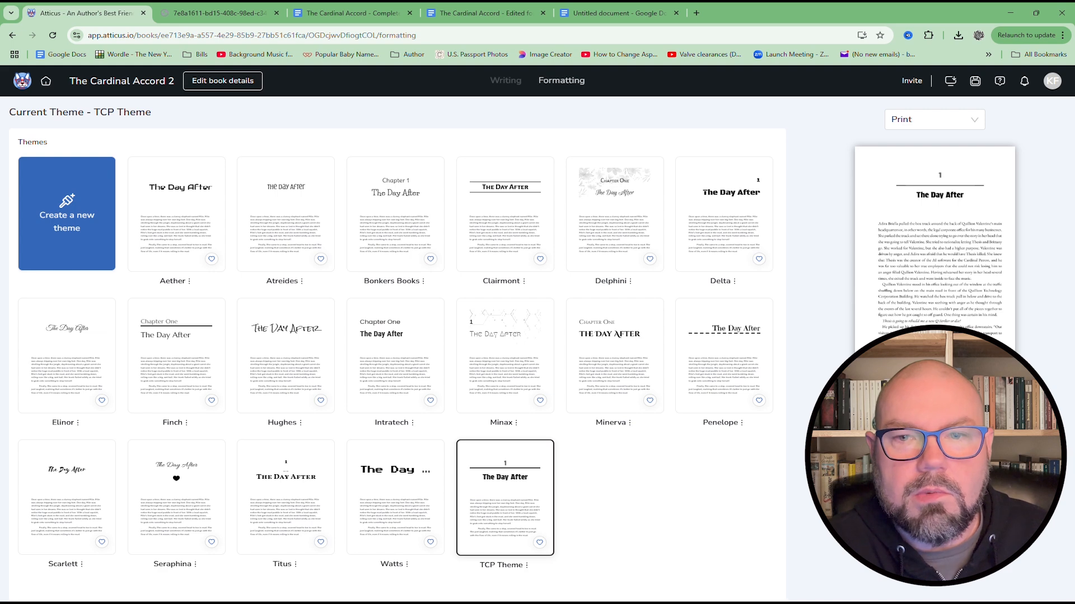
{"action": "scroll", "coordinate": [935, 246], "scroll_direction": "down", "scroll_amount": 5}
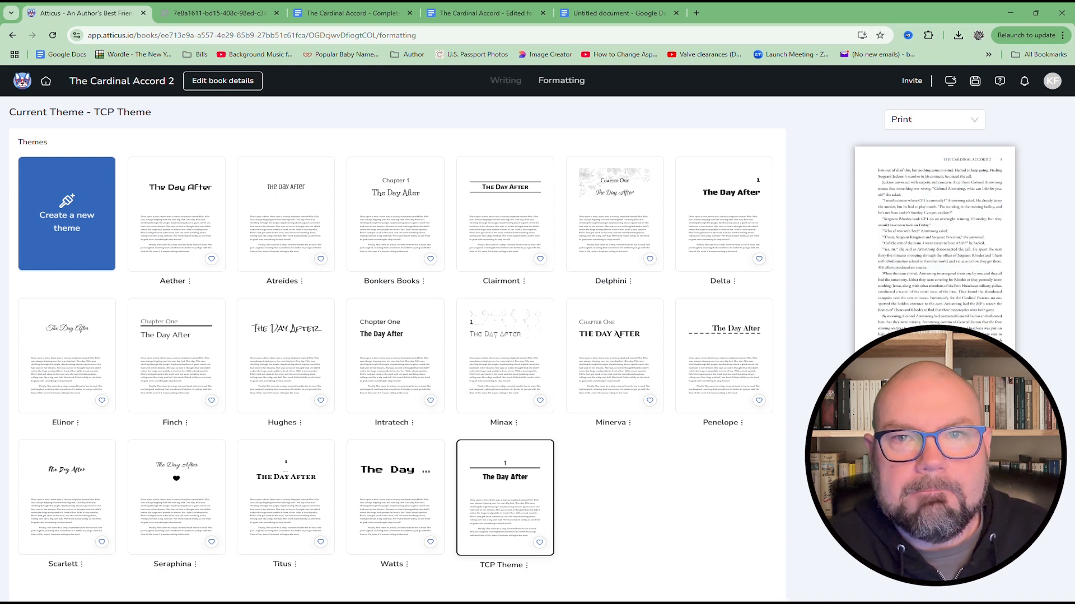
{"action": "scroll", "coordinate": [934, 246], "scroll_direction": "down", "scroll_amount": 3}
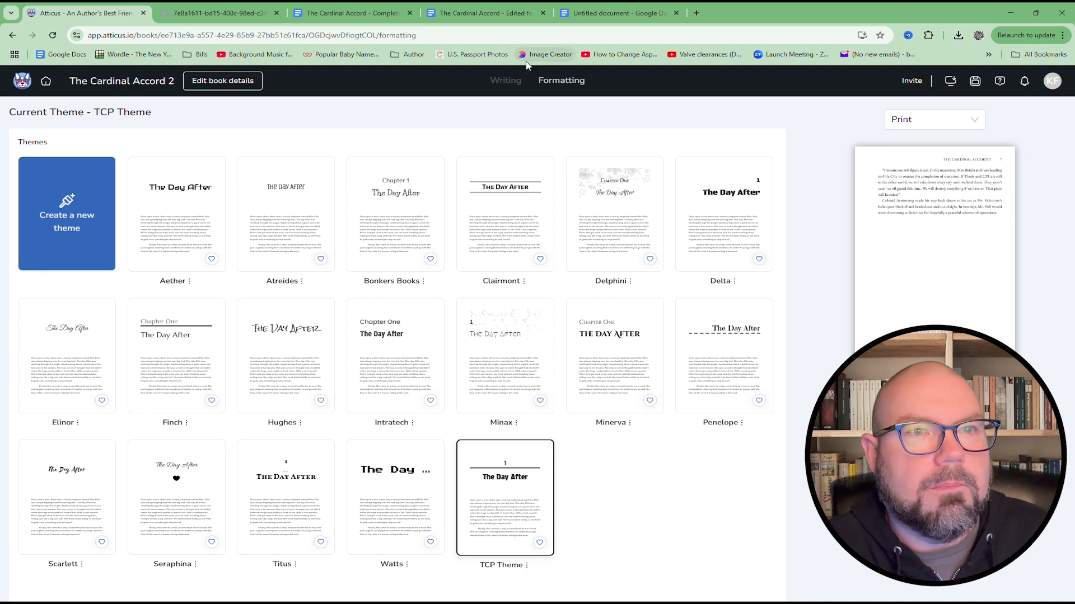
- Return to the writing view and look through chapter 40, Accord, to its end
{"action": "left_click", "coordinate": [505, 81]}
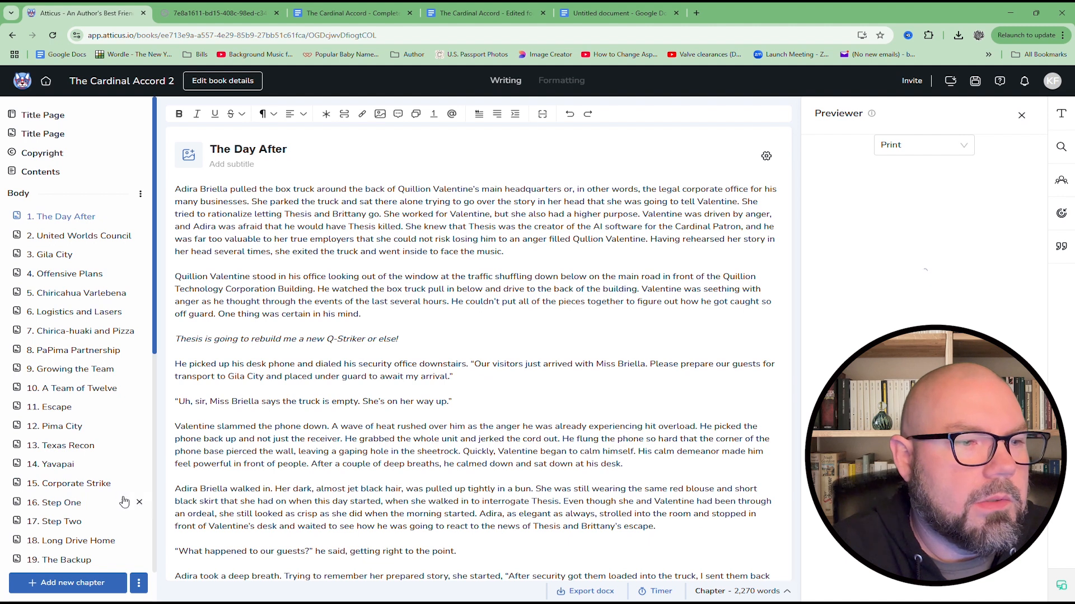
{"action": "scroll", "coordinate": [109, 484], "scroll_direction": "down", "scroll_amount": 7}
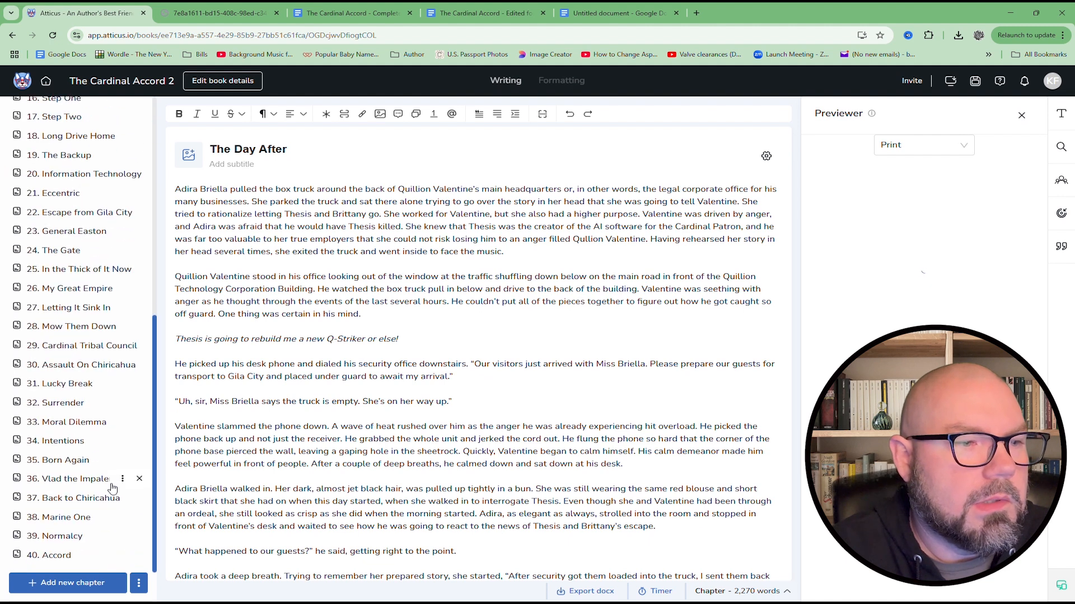
{"action": "left_click", "coordinate": [63, 557]}
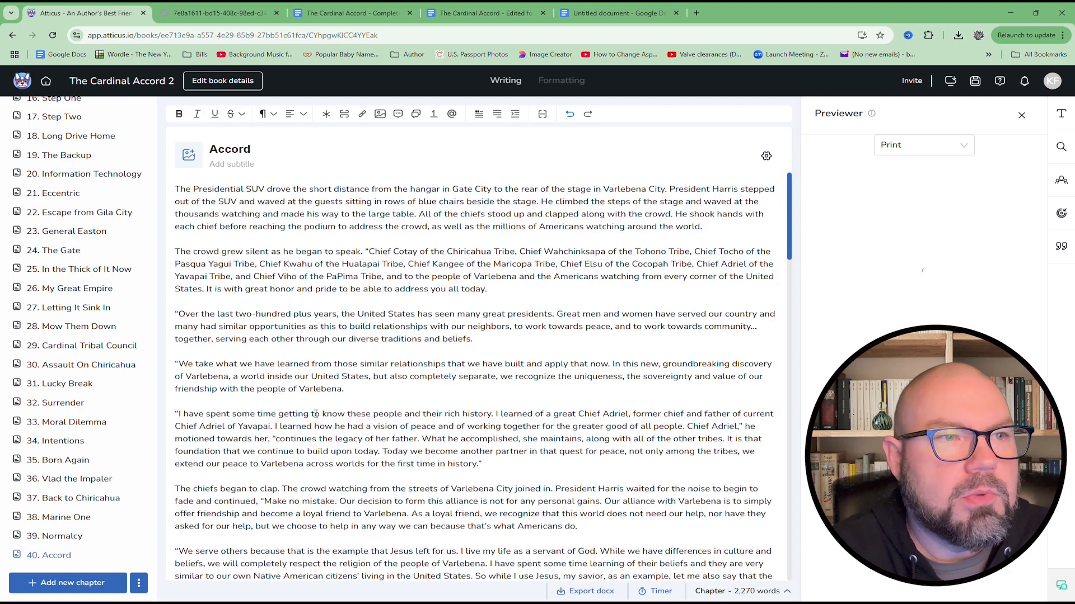
{"action": "scroll", "coordinate": [379, 314], "scroll_direction": "down", "scroll_amount": 20}
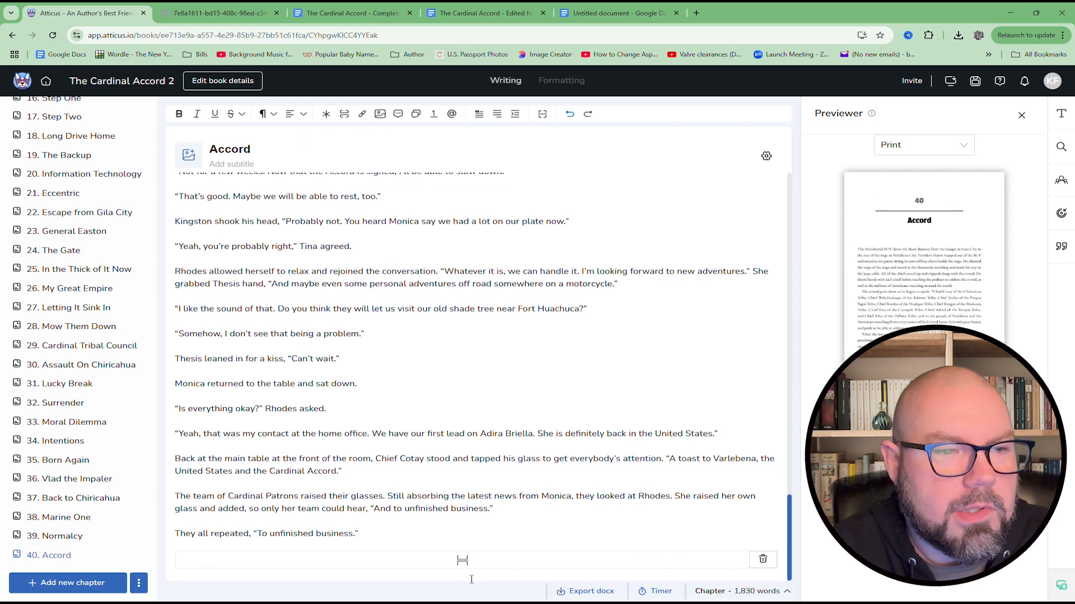
- Add a preset About the author page after the Accord chapter
{"action": "left_click", "coordinate": [140, 585]}
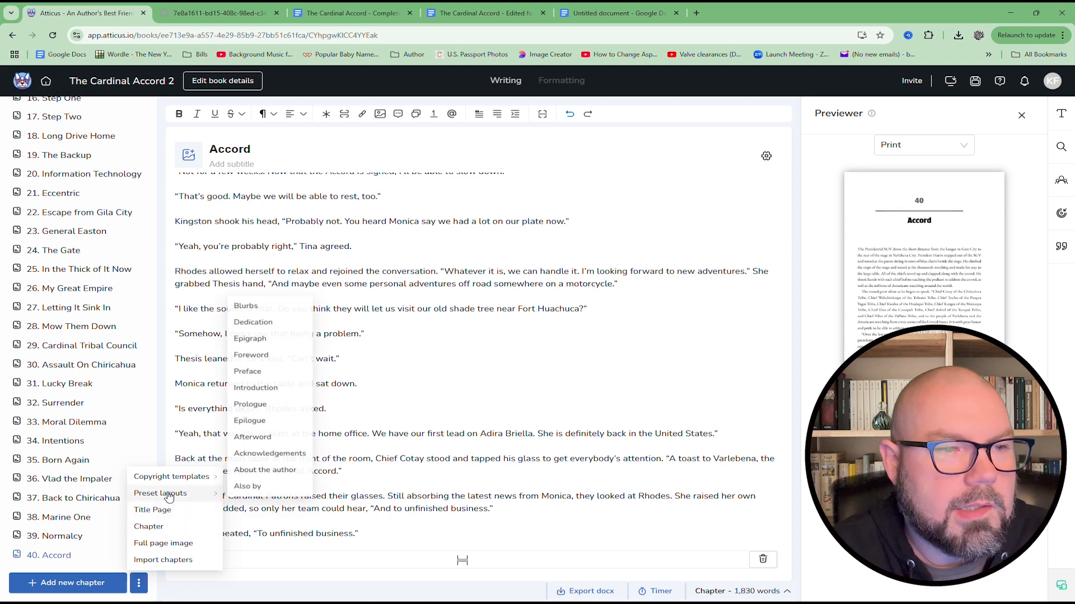
{"action": "mouse_move", "coordinate": [171, 485]}
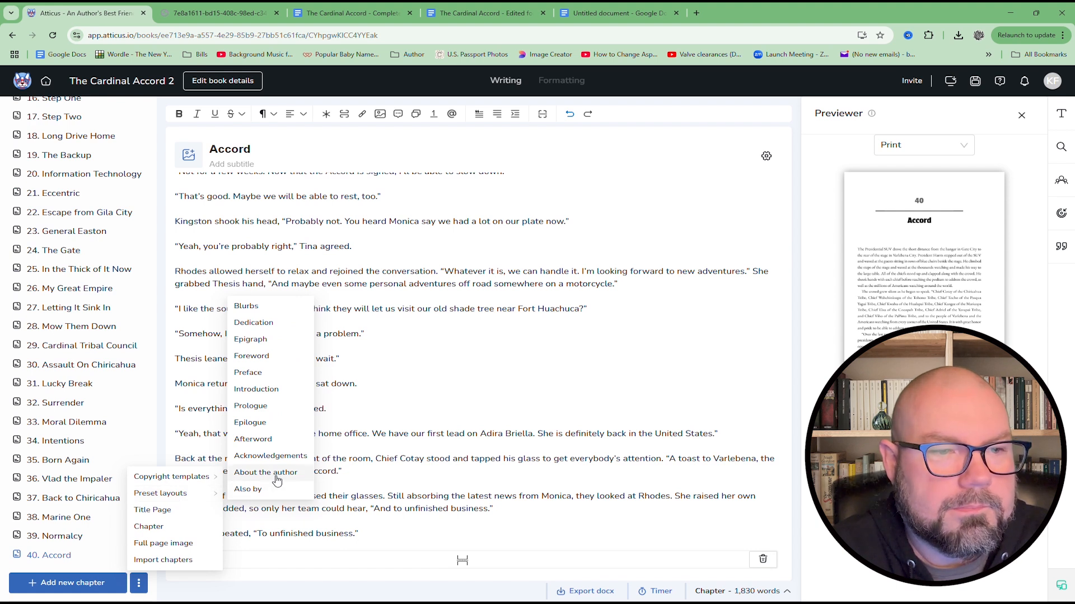
{"action": "left_click", "coordinate": [276, 479]}
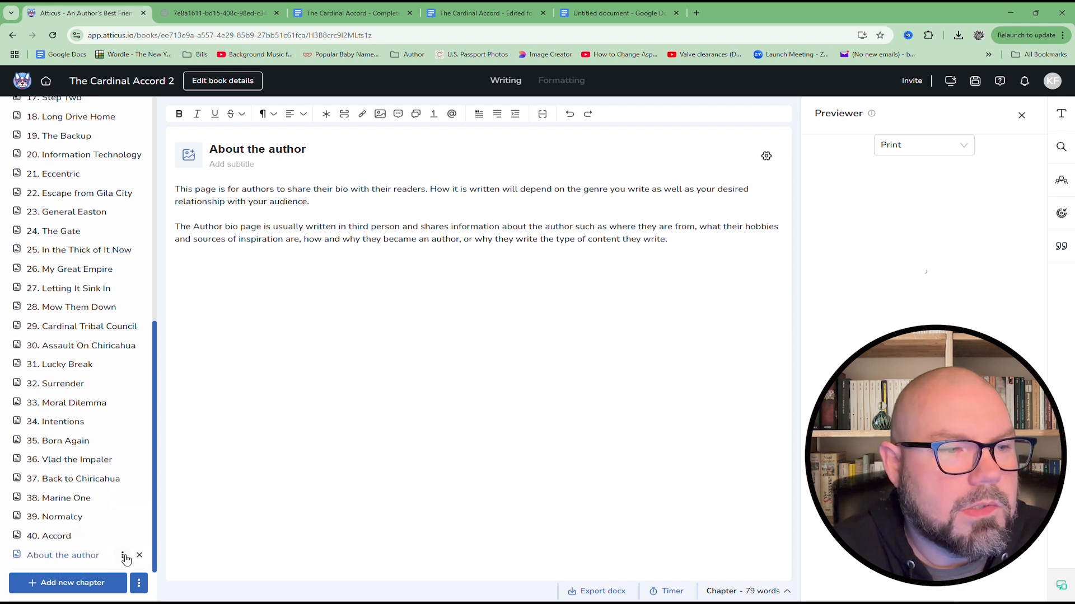
{"action": "left_click", "coordinate": [124, 557]}
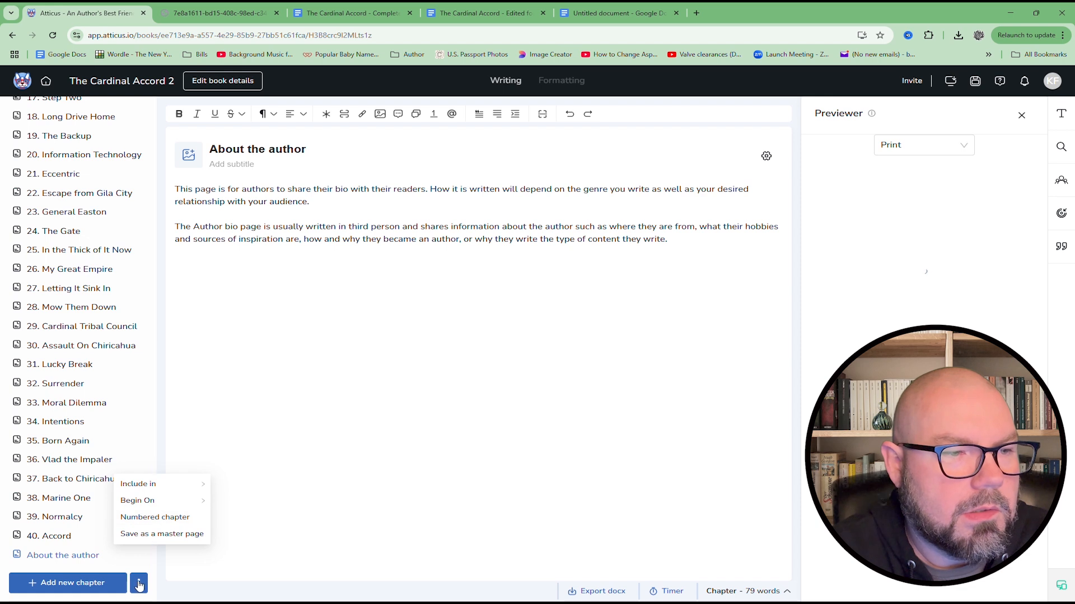
- Add a preset Also by page after the About the author page
{"action": "left_click", "coordinate": [139, 583]}
{"action": "mouse_move", "coordinate": [181, 495]}
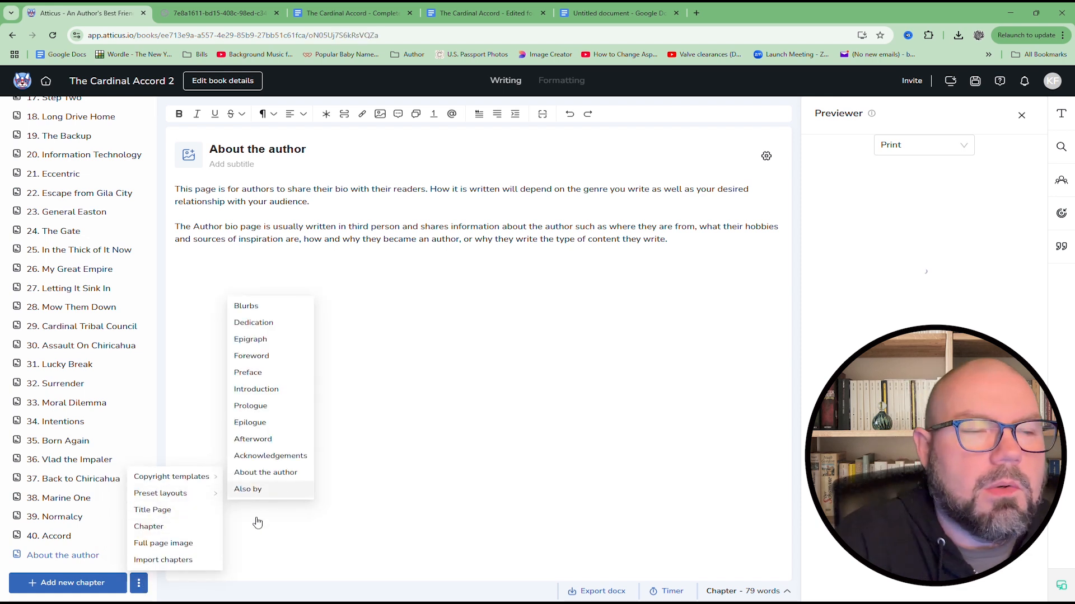
{"action": "left_click", "coordinate": [251, 490]}
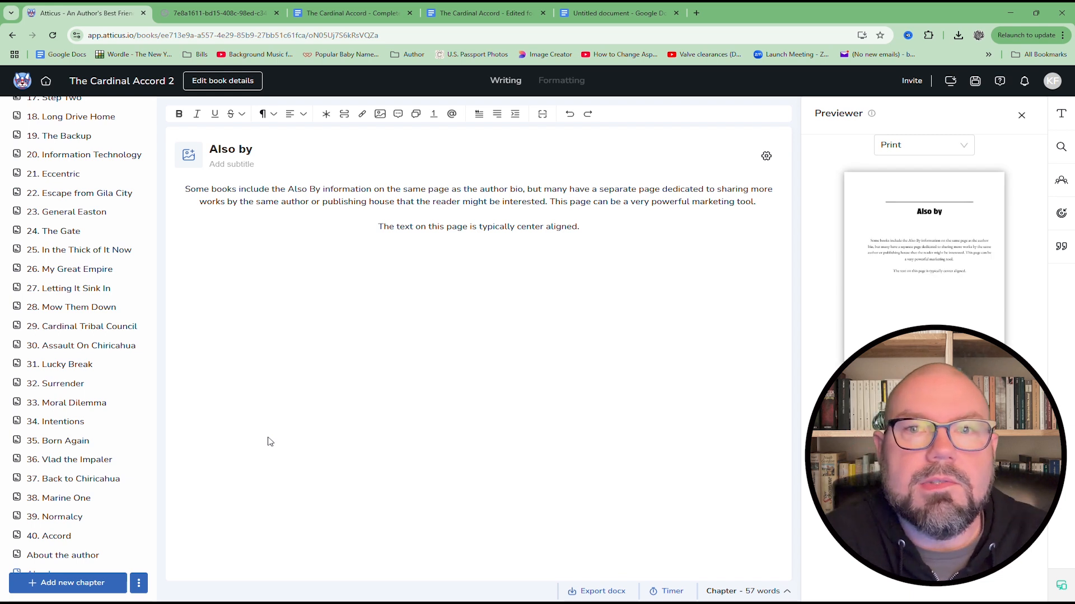
- Merge the About the author page with the Also by page that follows it
{"action": "left_click", "coordinate": [60, 554]}
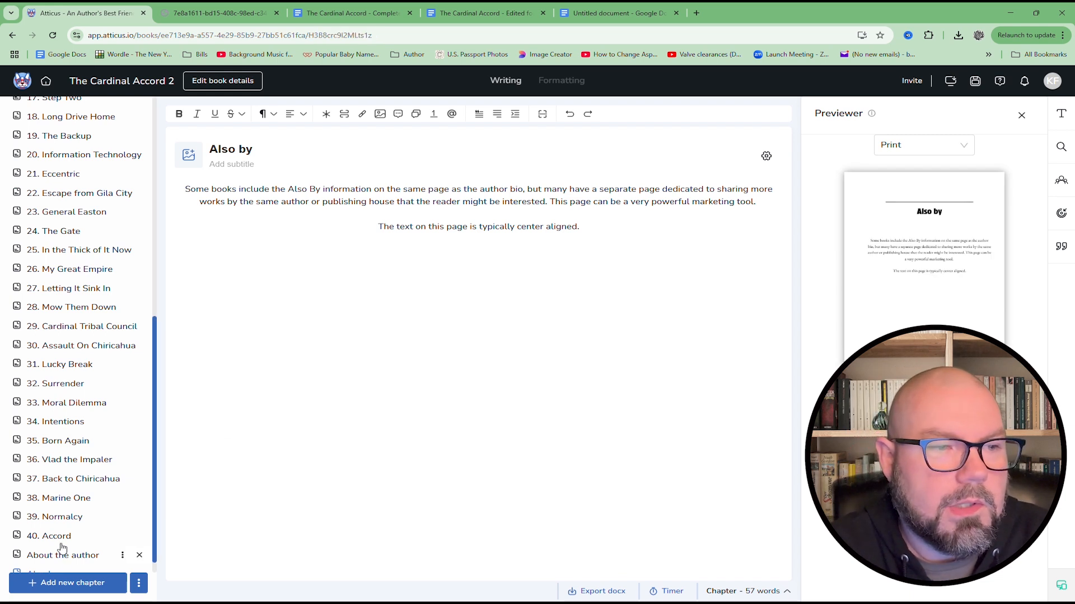
{"action": "left_click", "coordinate": [124, 557]}
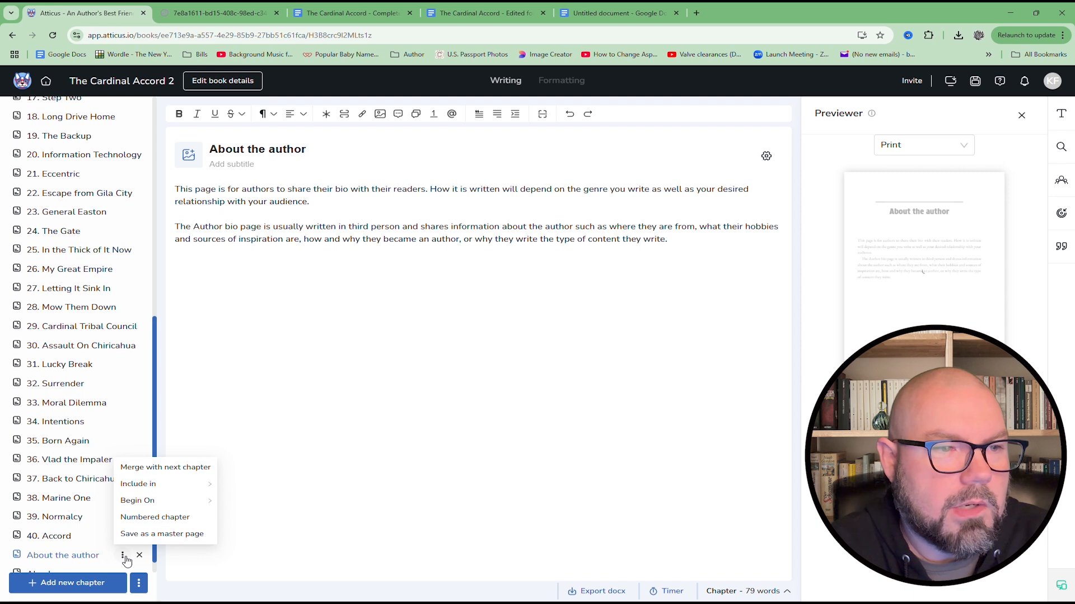
{"action": "left_click", "coordinate": [162, 473]}
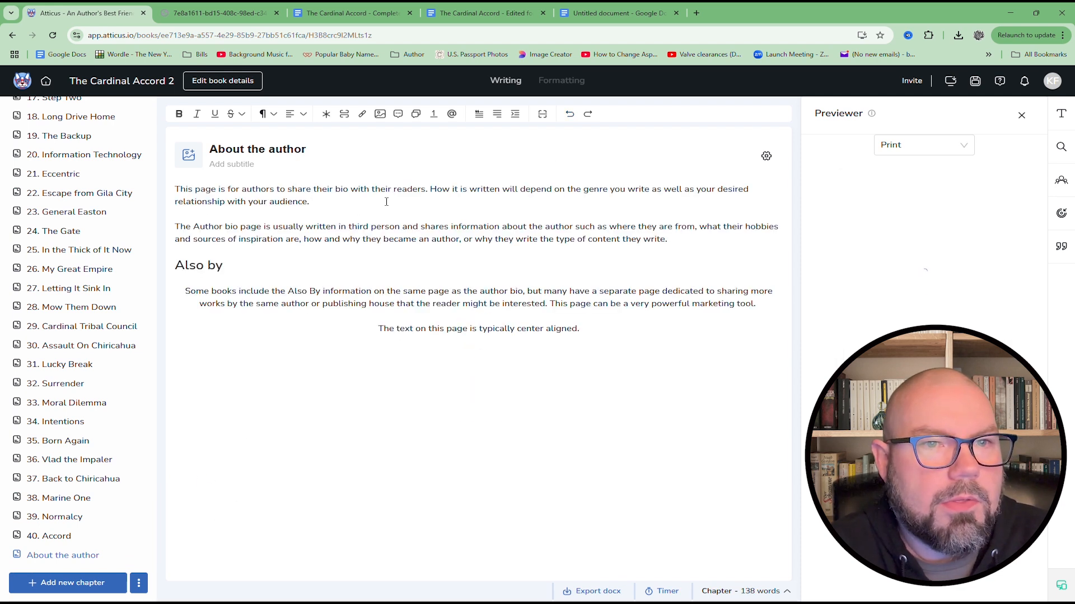
{"action": "left_click", "coordinate": [691, 245]}
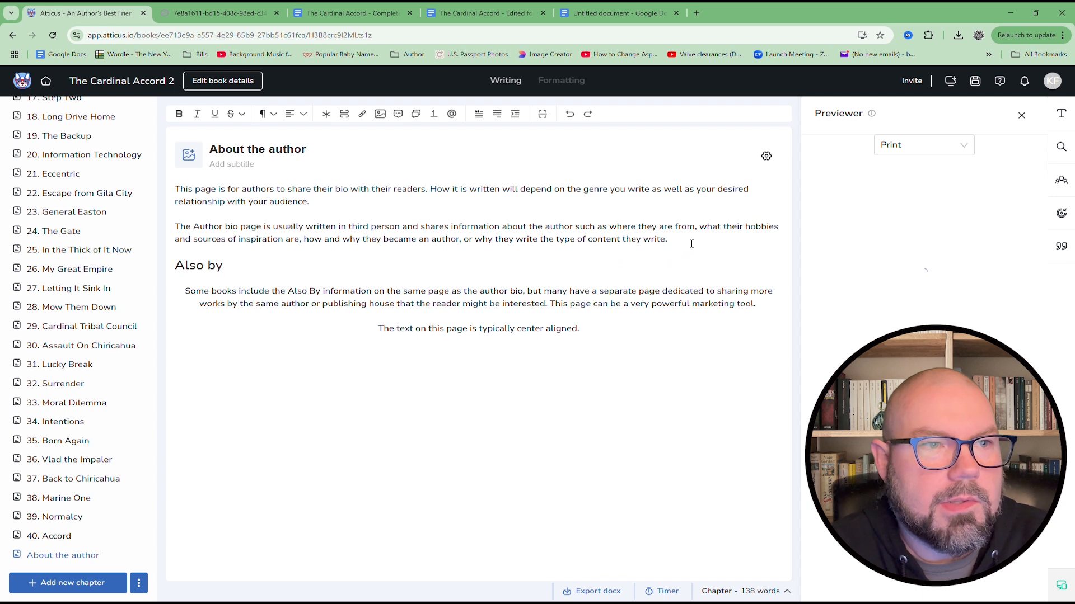
- Insert a page break between the author bio text and the Also by heading
{"action": "key", "text": "Return"}
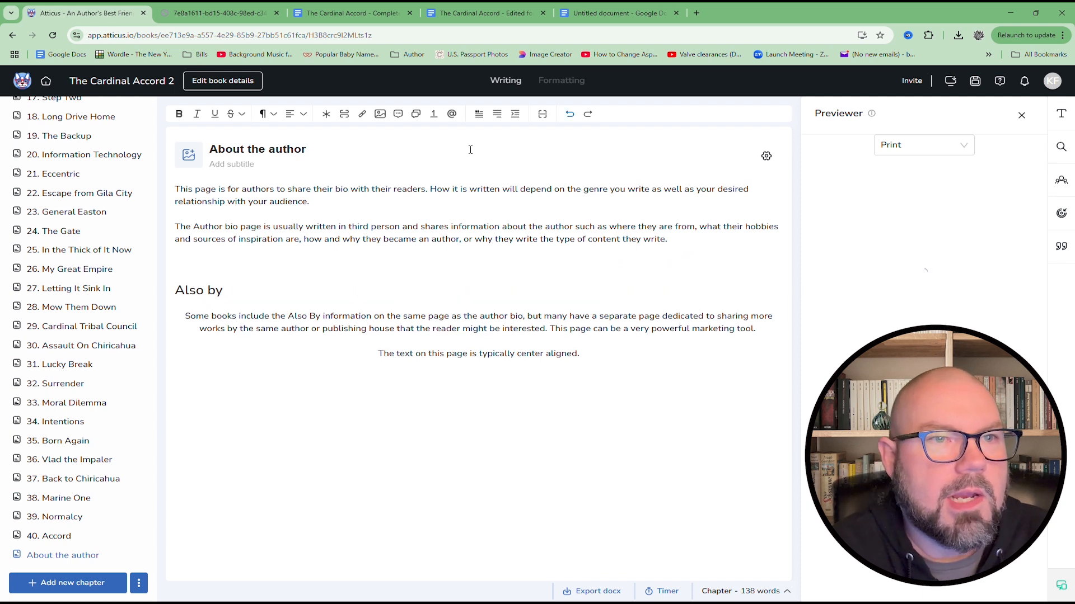
{"action": "key", "text": "BackSpace"}
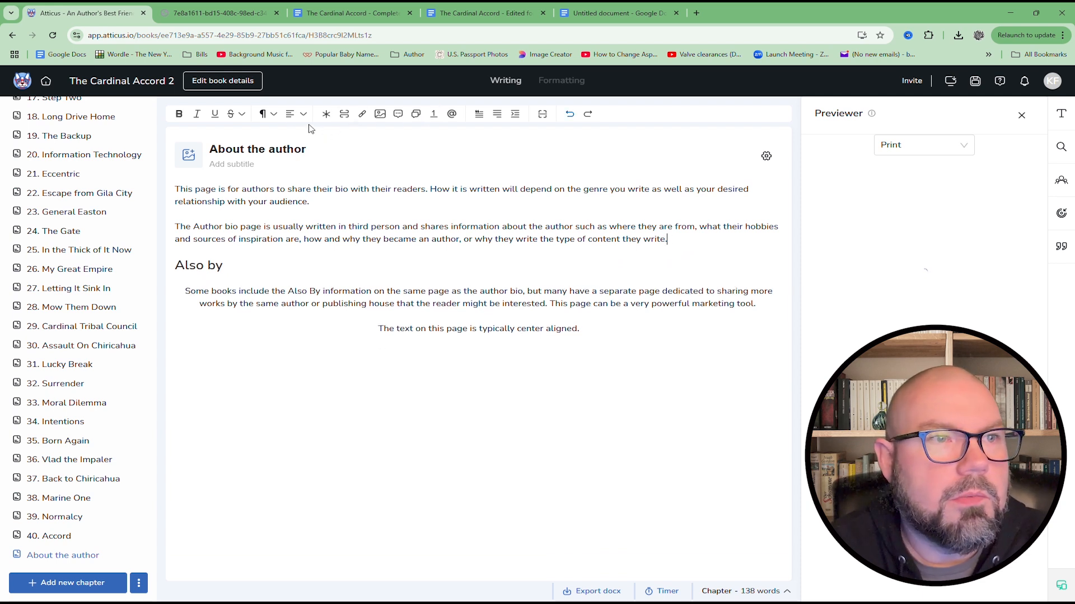
{"action": "left_click", "coordinate": [344, 114]}
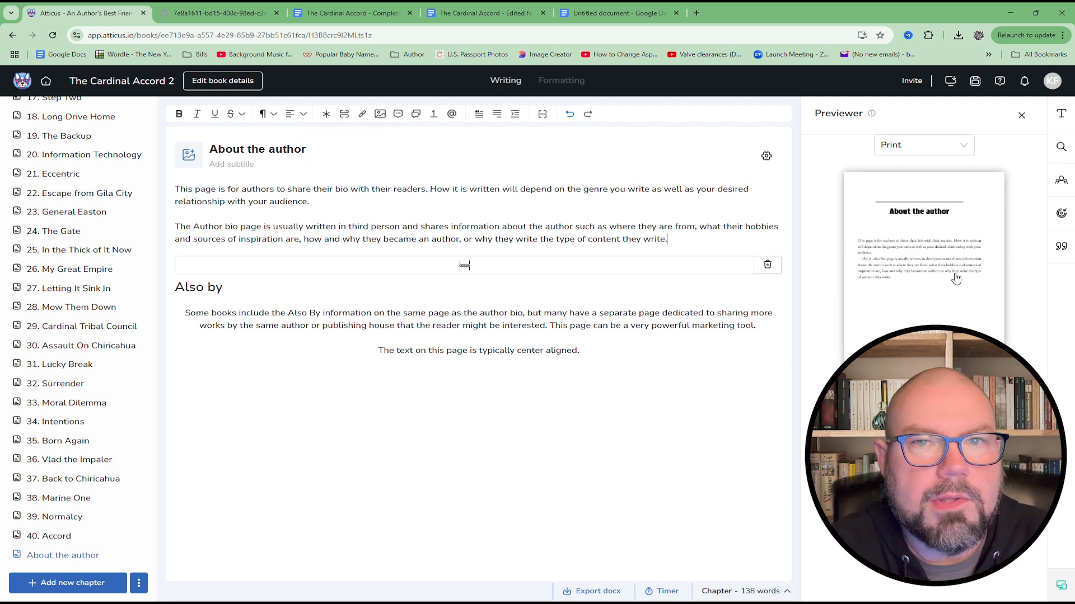
{"action": "left_click", "coordinate": [462, 326]}
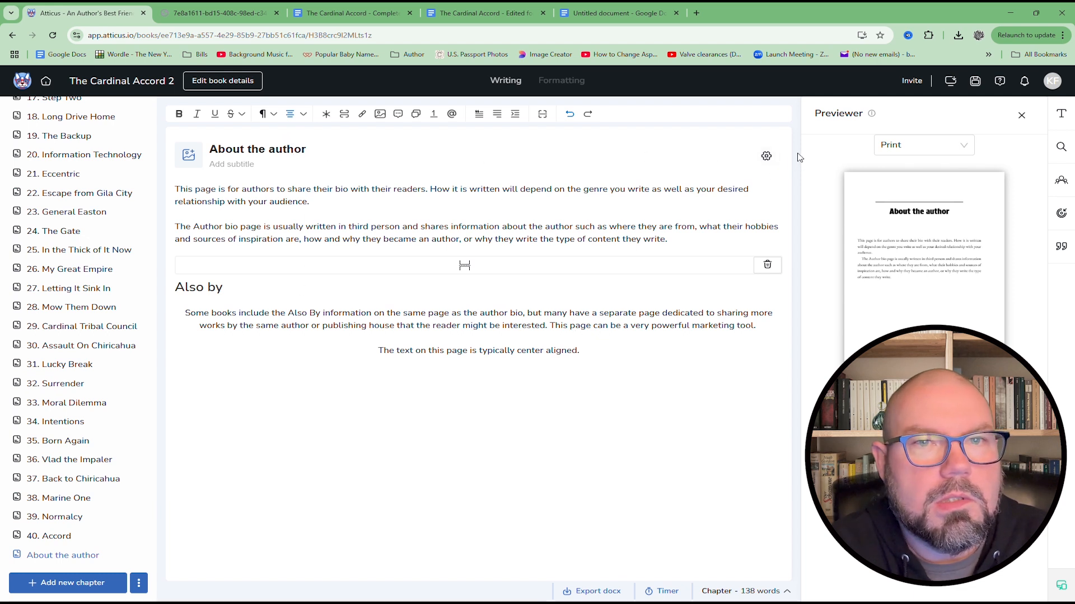
- Turn off Hide chapter image and turn on Hide chapter heading for the About the author page
{"action": "left_click", "coordinate": [766, 159]}
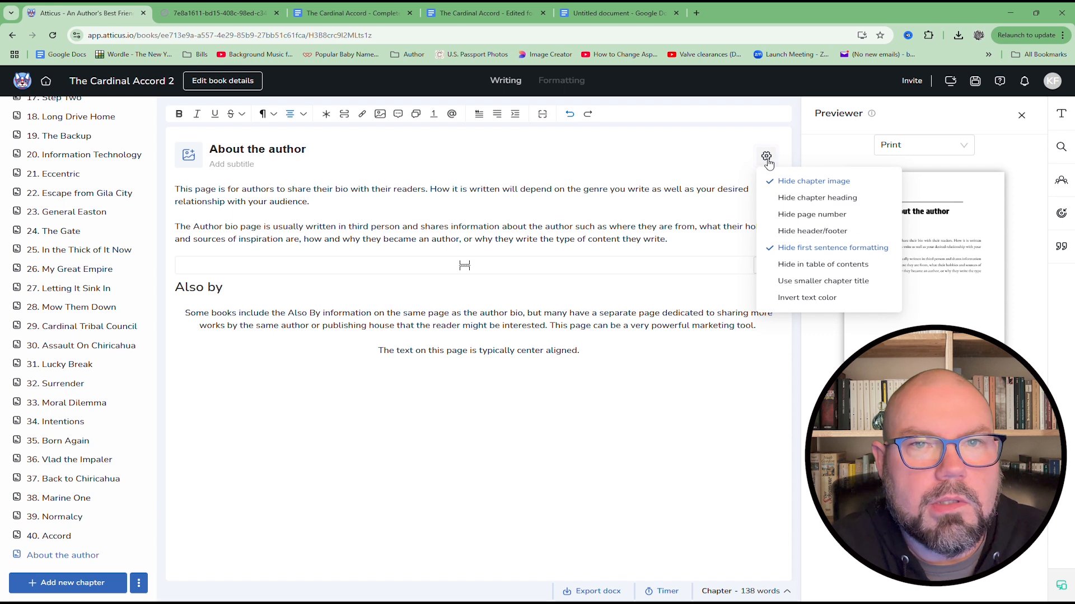
{"action": "left_click", "coordinate": [812, 185]}
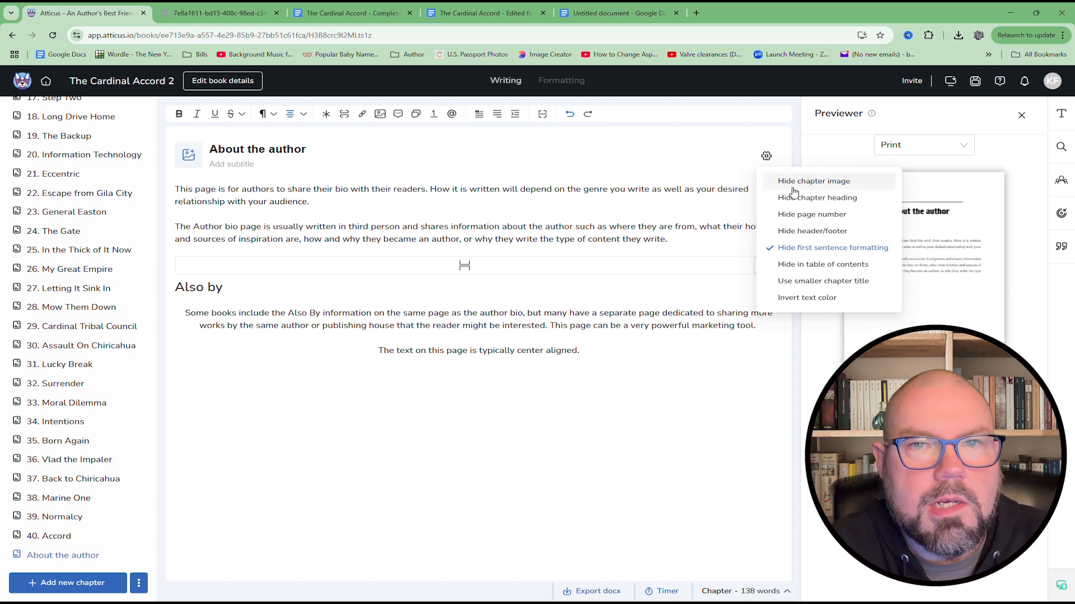
{"action": "left_click", "coordinate": [827, 200]}
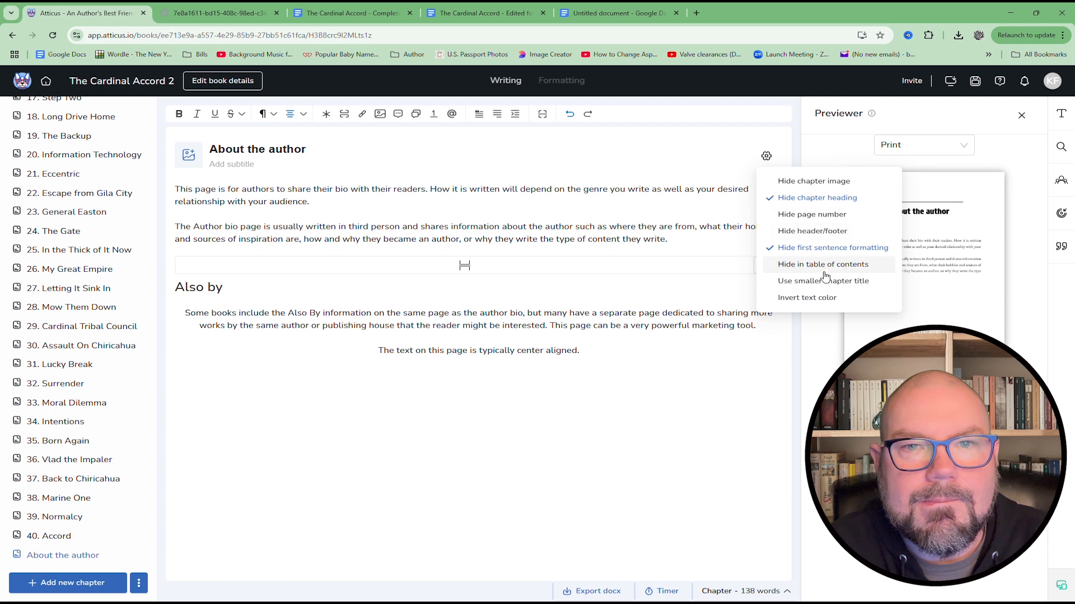
{"action": "left_click", "coordinate": [705, 286]}
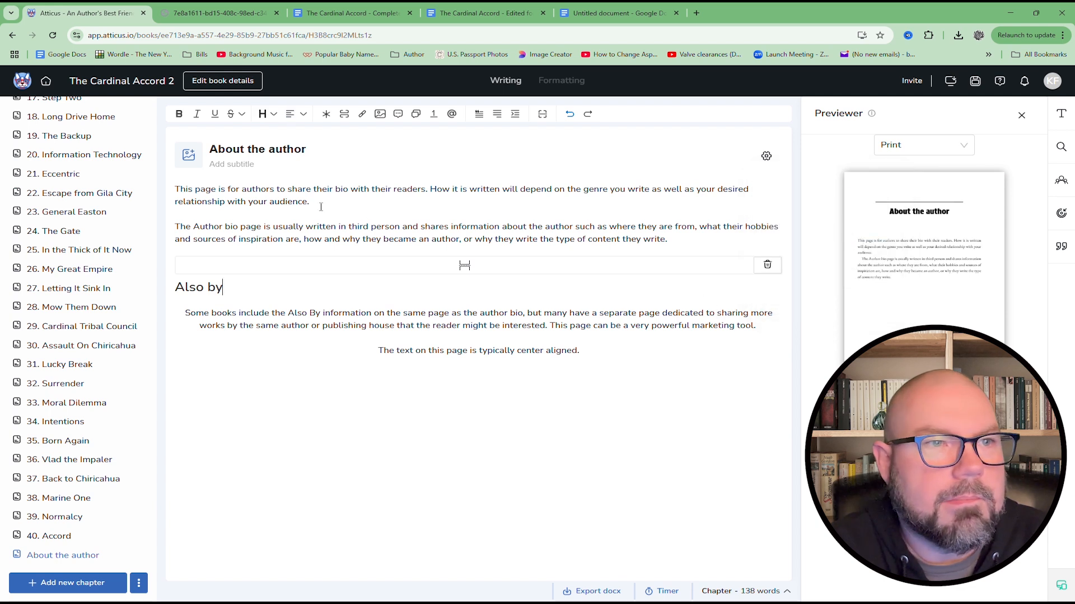
- Try clearing the chapter title of the About the author page
{"action": "left_click", "coordinate": [285, 150]}
{"action": "left_click", "coordinate": [303, 152]}
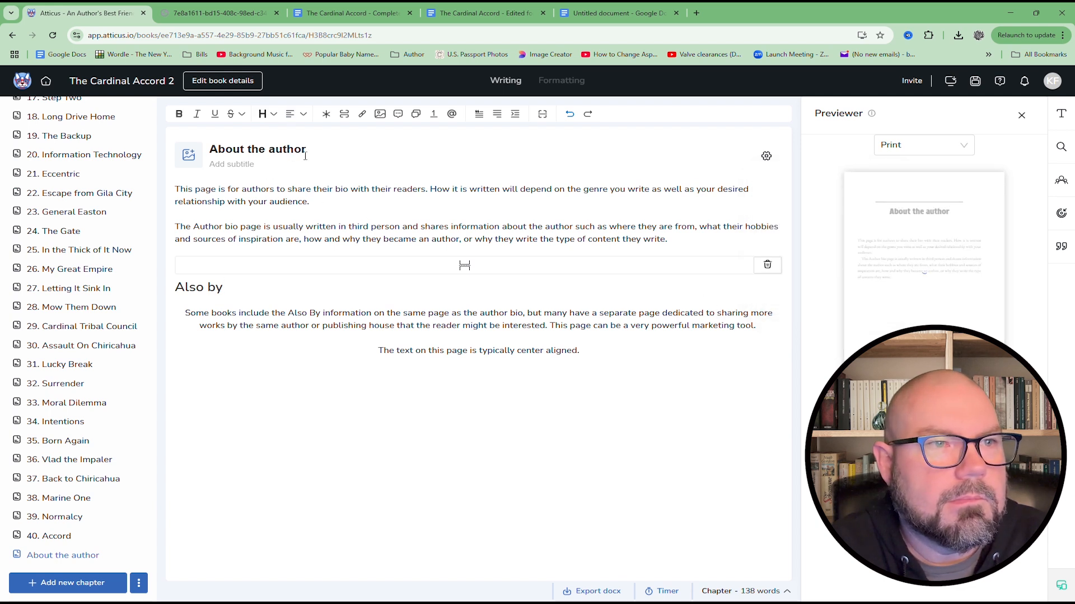
{"action": "left_click_drag", "start_coordinate": [305, 150], "coordinate": [209, 163]}
{"action": "key", "text": "BackSpace"}
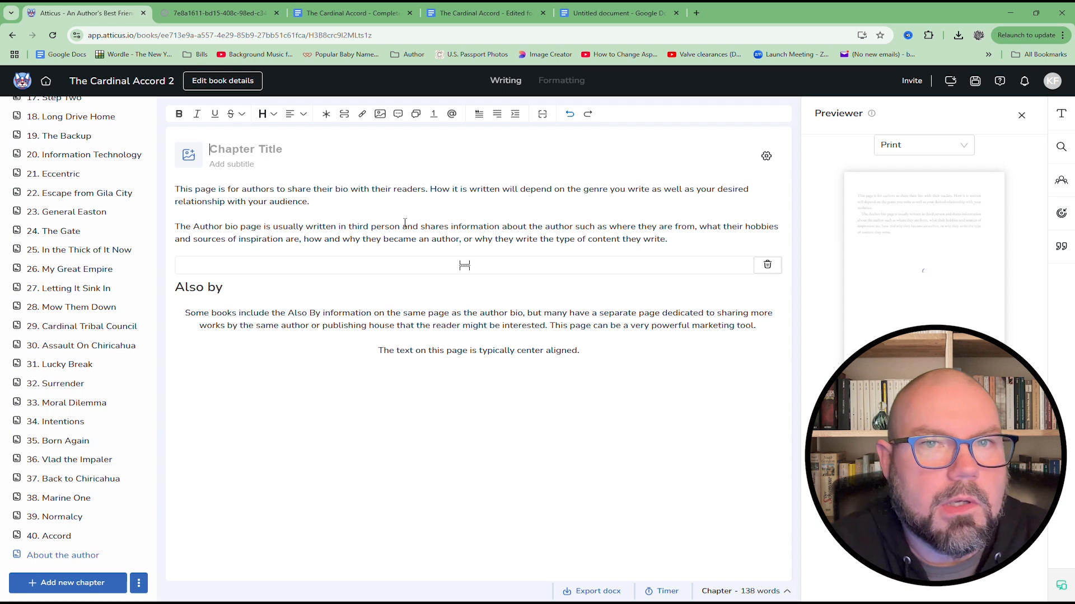
{"action": "left_click", "coordinate": [691, 197]}
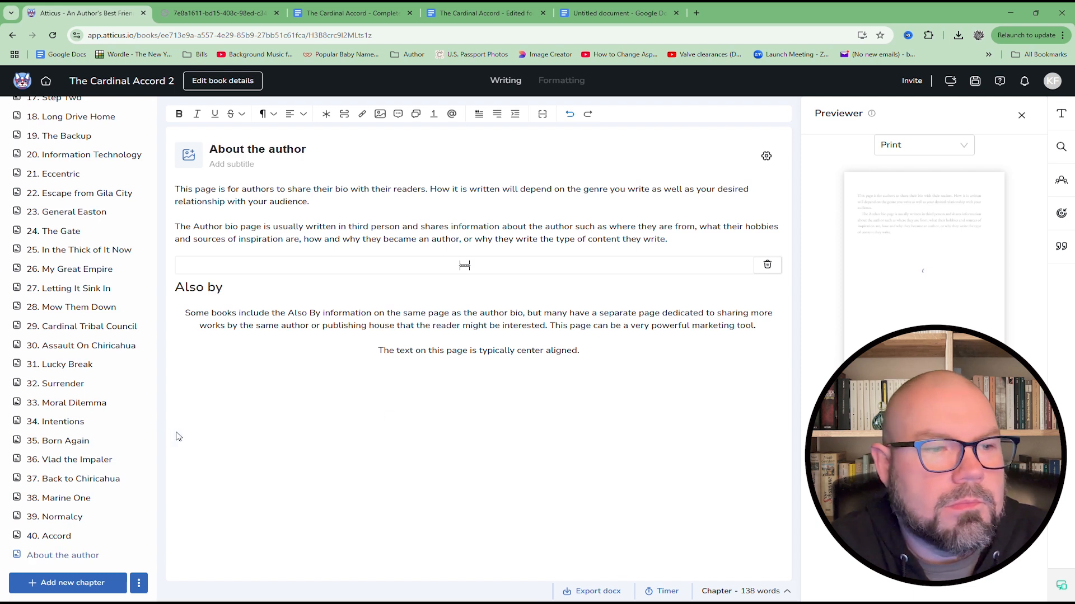
- Merge chapter 40, Accord, with the About the author page that follows it, and review the merged ending
{"action": "left_click", "coordinate": [61, 538]}
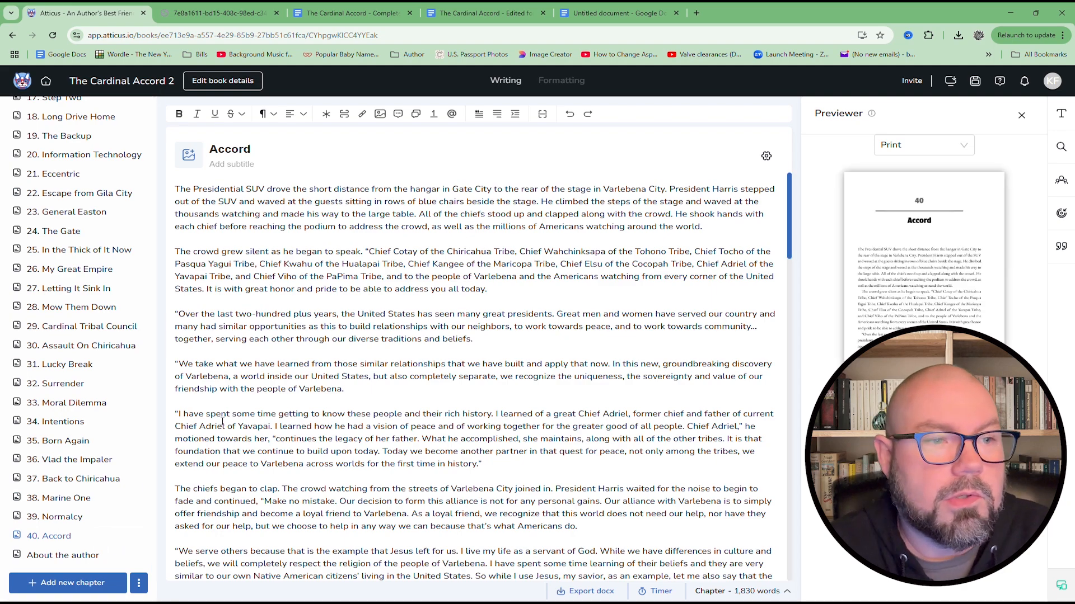
{"action": "scroll", "coordinate": [234, 458], "scroll_direction": "down", "scroll_amount": 20}
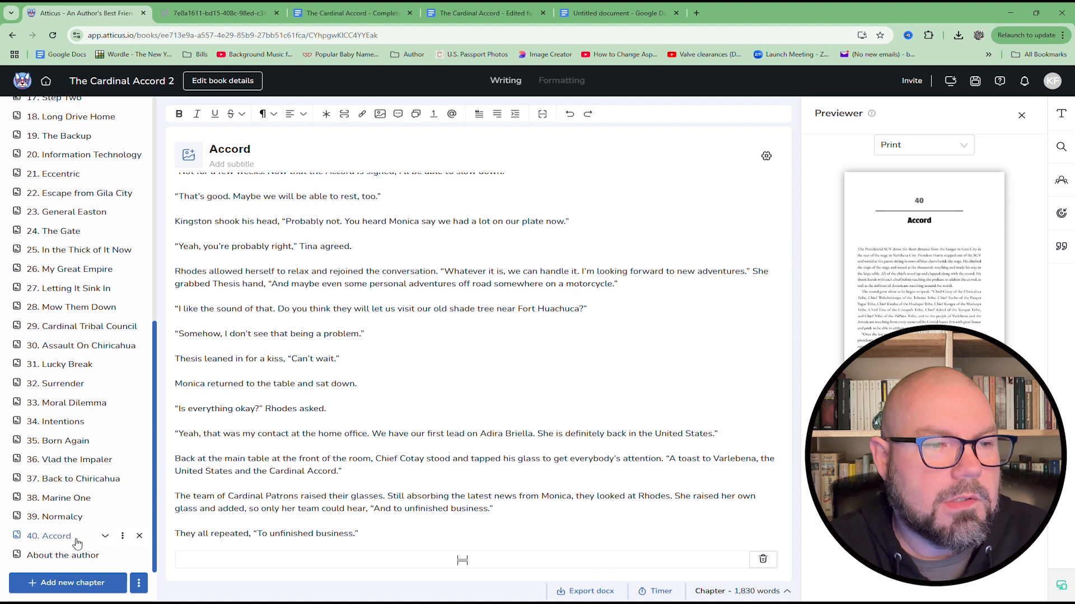
{"action": "left_click", "coordinate": [125, 537]}
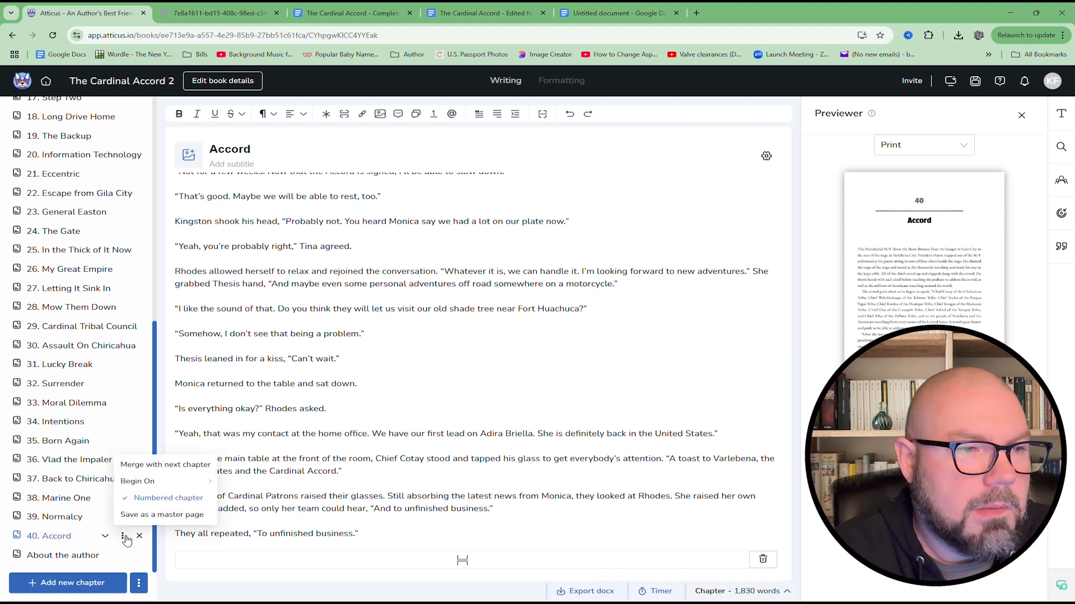
{"action": "left_click", "coordinate": [166, 464]}
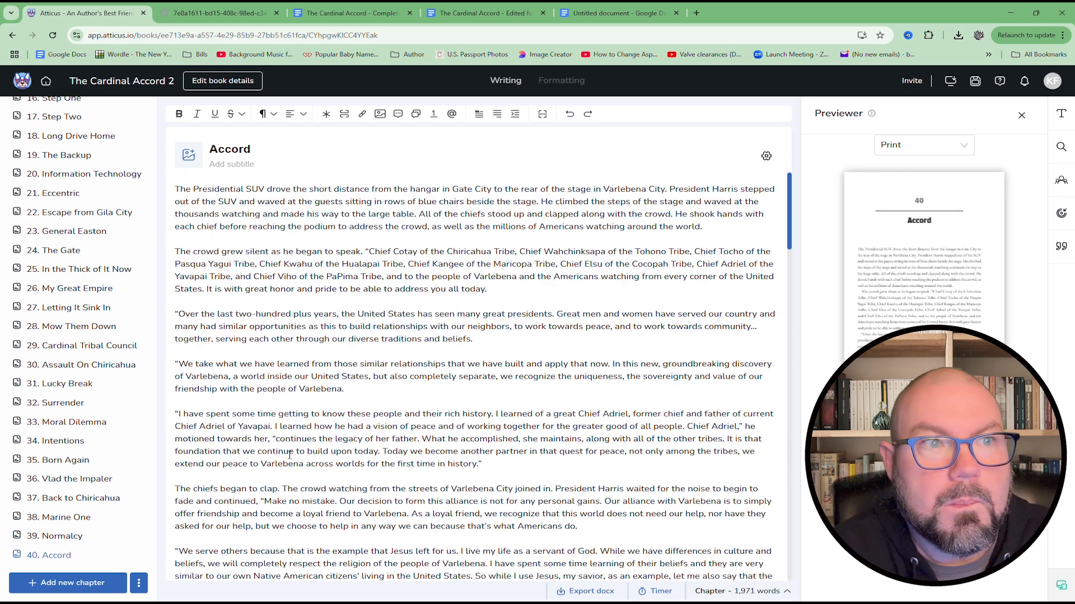
{"action": "scroll", "coordinate": [444, 414], "scroll_direction": "down", "scroll_amount": 10}
{"action": "scroll", "coordinate": [444, 414], "scroll_direction": "down", "scroll_amount": 8}
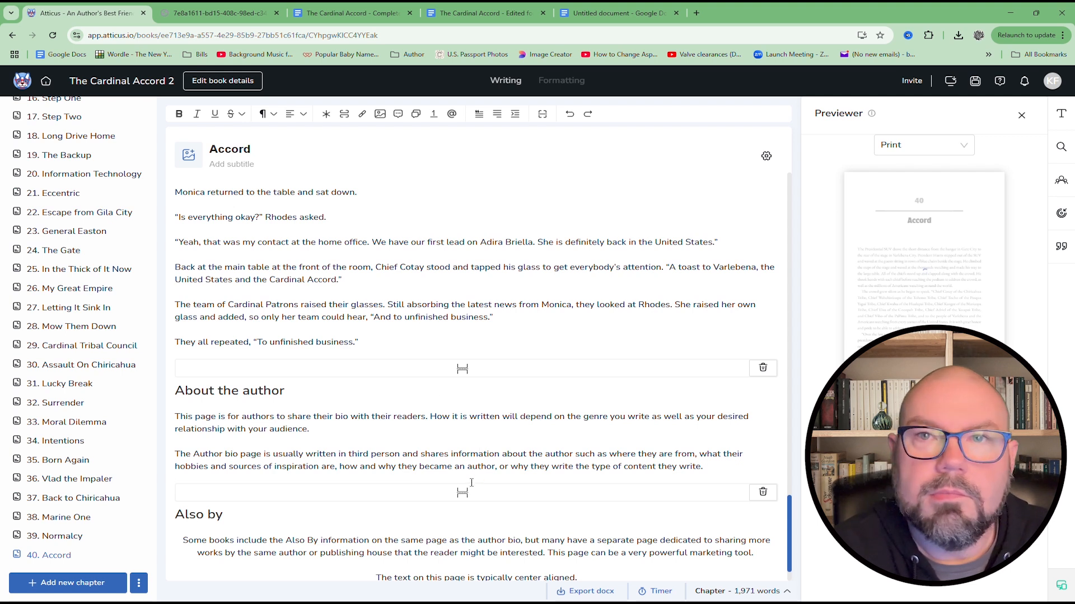
{"action": "left_click", "coordinate": [394, 541]}
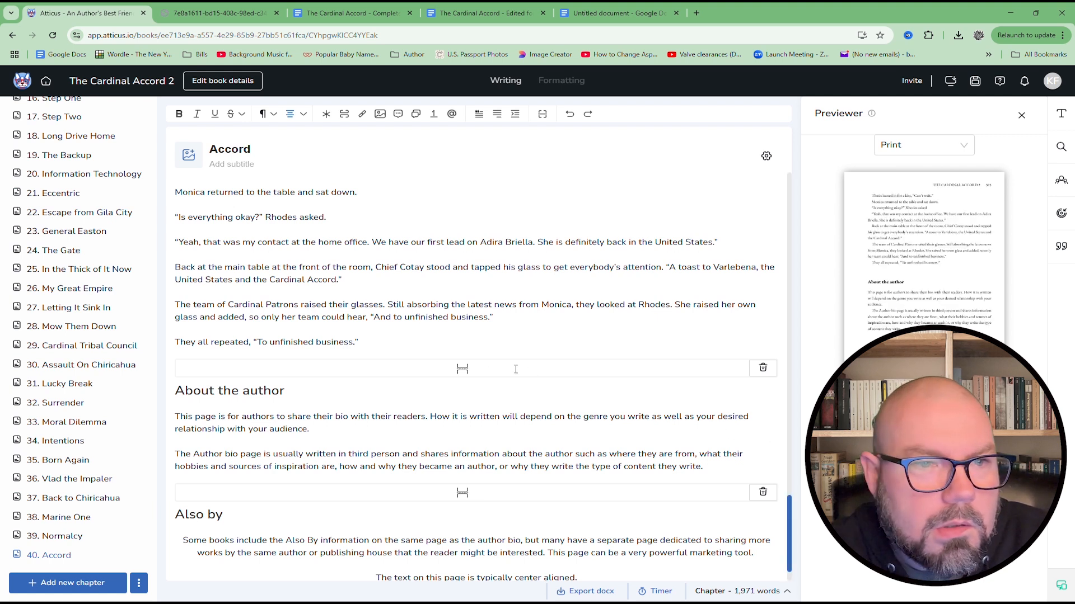
- Delete the page break before the About the author heading and insert a new one in the same place
{"action": "left_click", "coordinate": [763, 367]}
{"action": "left_click", "coordinate": [763, 368]}
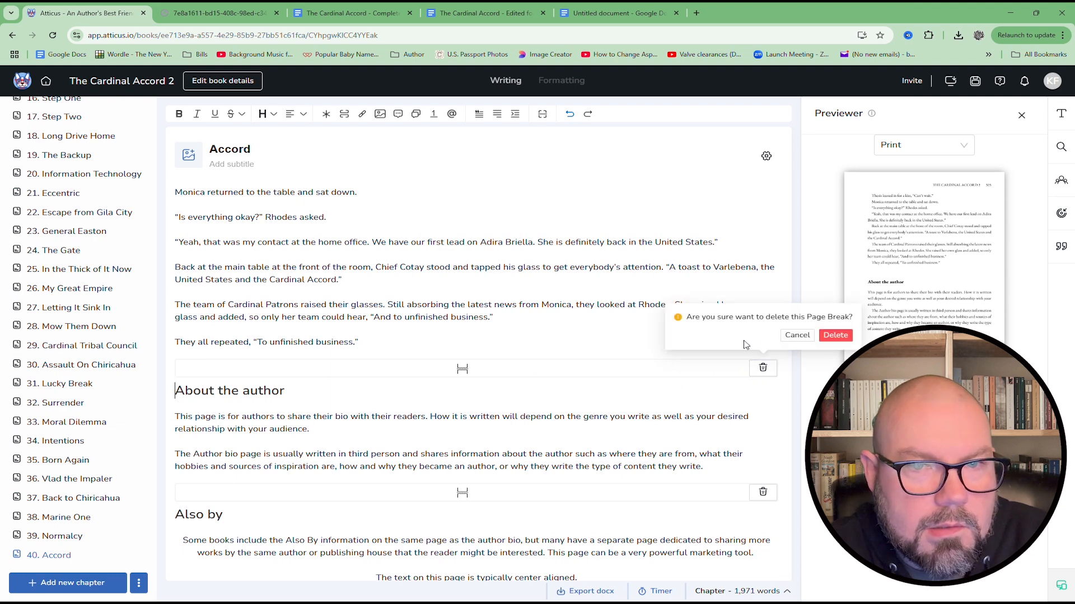
{"action": "left_click", "coordinate": [836, 336]}
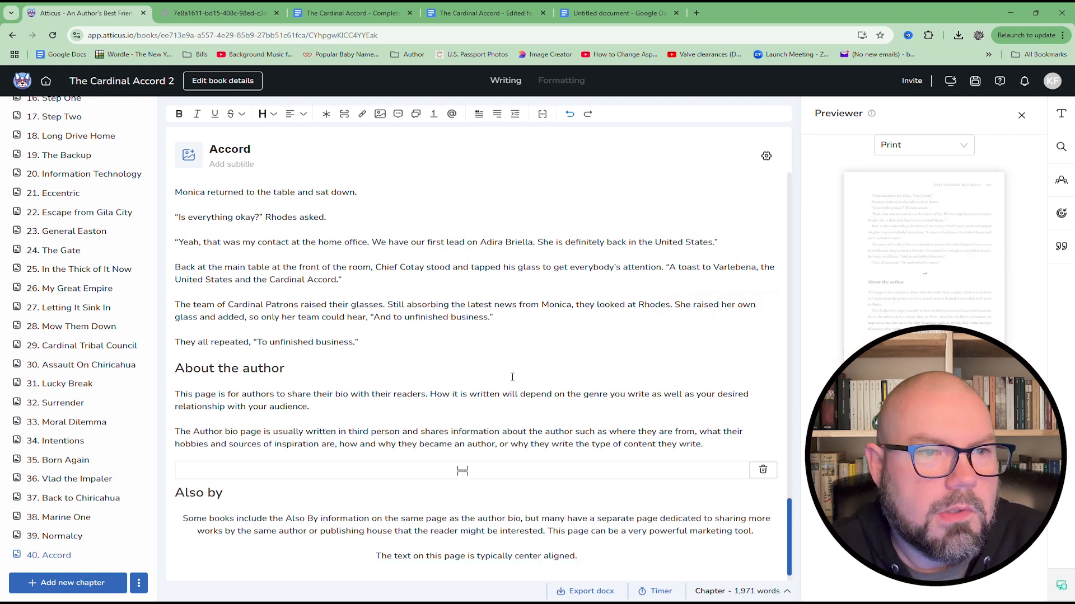
{"action": "left_click", "coordinate": [182, 376]}
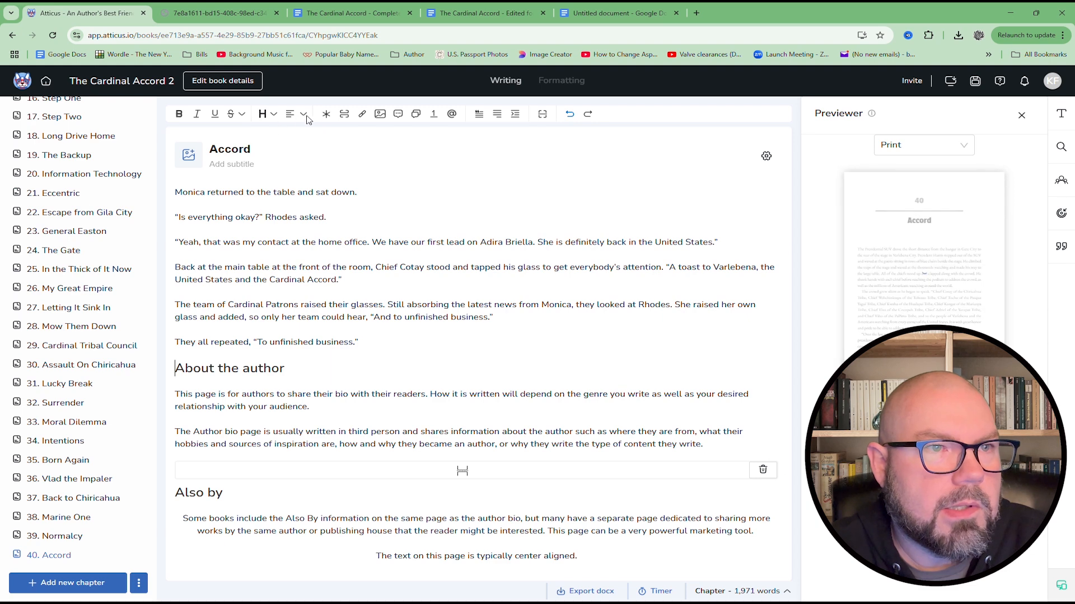
{"action": "left_click", "coordinate": [344, 114]}
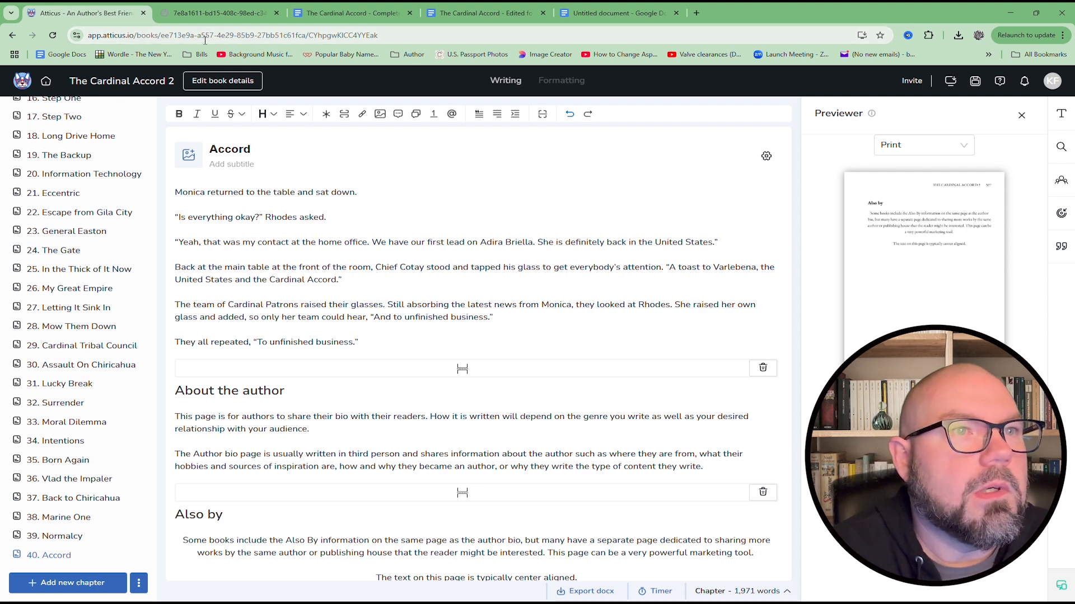
- Open the paperback version of The Cardinal Accord from the home page and go to its Accord chapter
{"action": "left_click", "coordinate": [22, 82]}
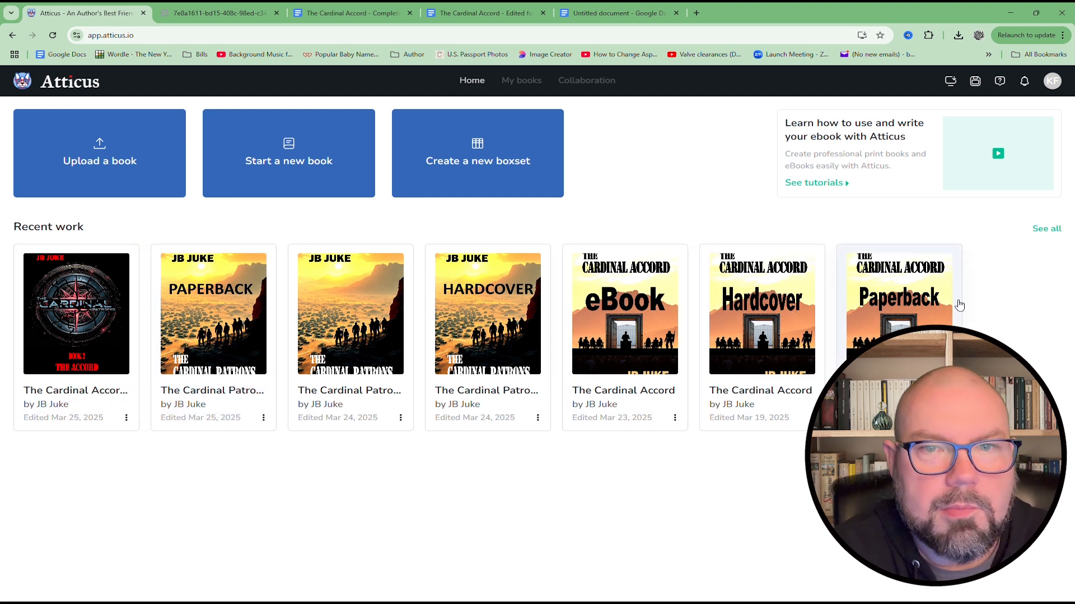
{"action": "left_click", "coordinate": [918, 314]}
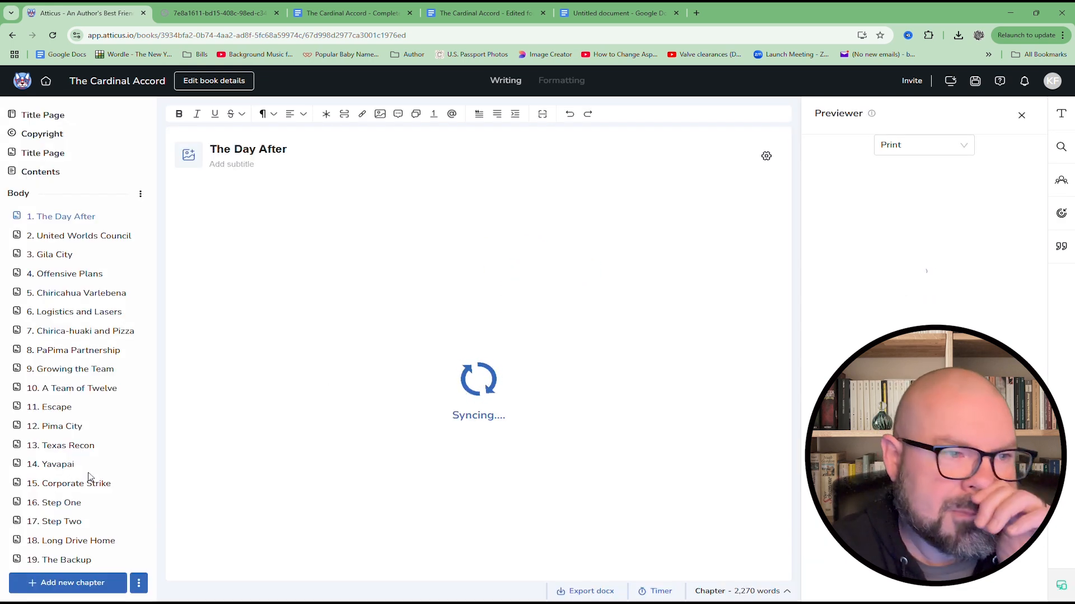
{"action": "scroll", "coordinate": [101, 473], "scroll_direction": "down", "scroll_amount": 7}
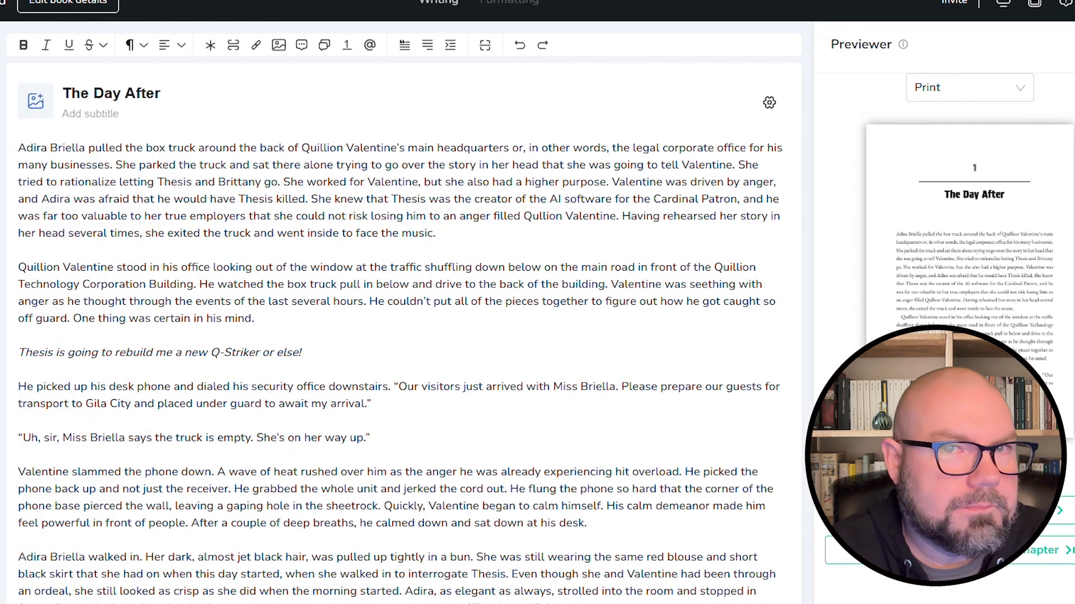
{"action": "left_click", "coordinate": [92, 559]}
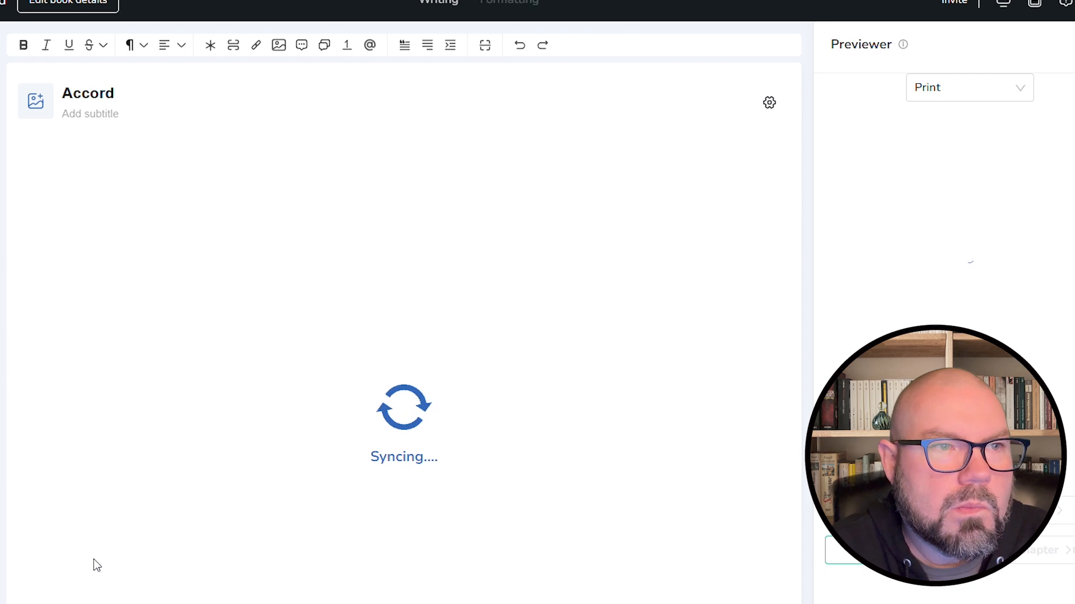
- Examine the back matter at the end of the Accord chapter, including the Author's Note, its next-book blurb and the Also by section
{"action": "scroll", "coordinate": [604, 417], "scroll_direction": "down", "scroll_amount": 20}
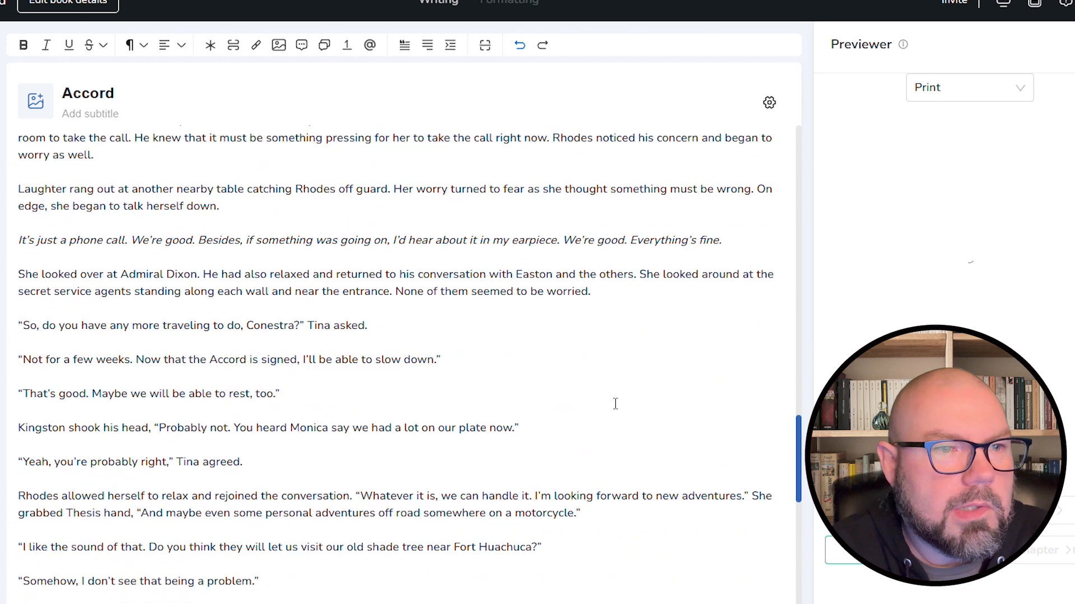
{"action": "scroll", "coordinate": [616, 403], "scroll_direction": "down", "scroll_amount": 8}
{"action": "scroll", "coordinate": [532, 252], "scroll_direction": "up", "scroll_amount": 7}
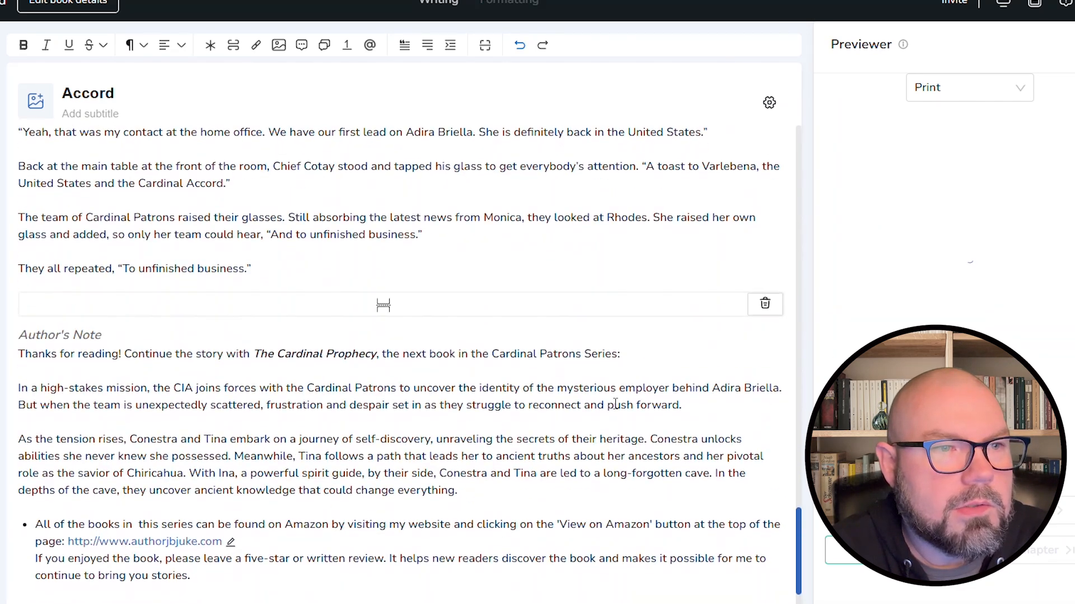
{"action": "scroll", "coordinate": [479, 180], "scroll_direction": "down", "scroll_amount": 3}
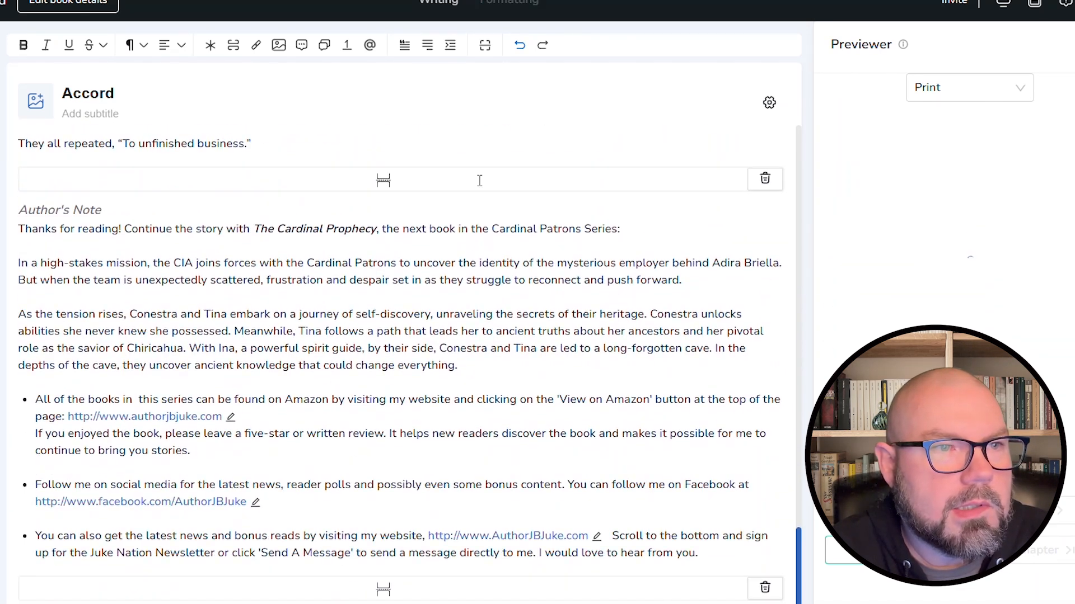
{"action": "left_click", "coordinate": [87, 215]}
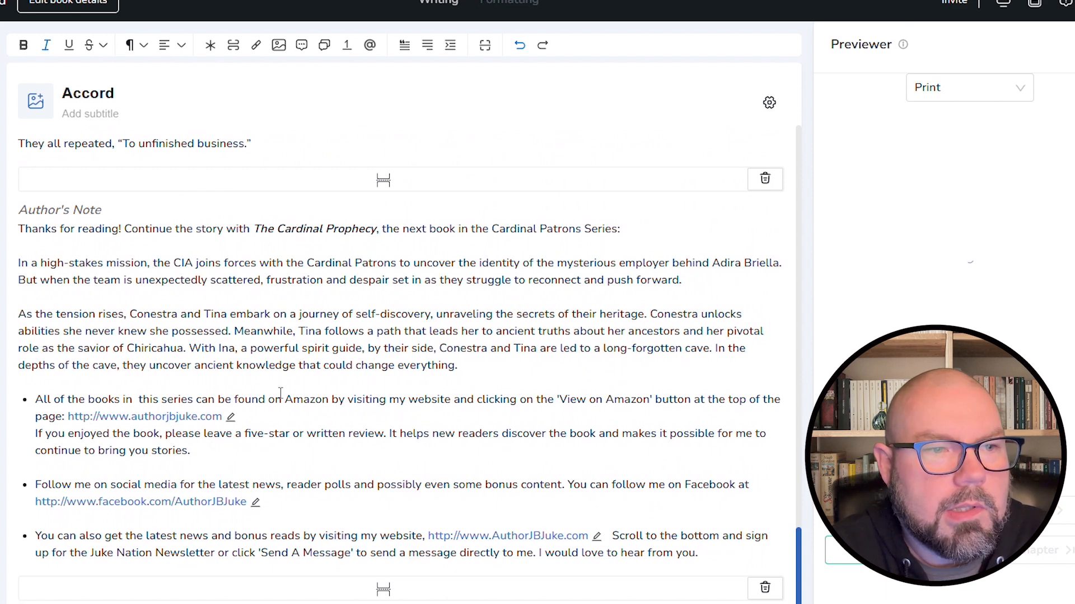
{"action": "scroll", "coordinate": [300, 395], "scroll_direction": "down", "scroll_amount": 5}
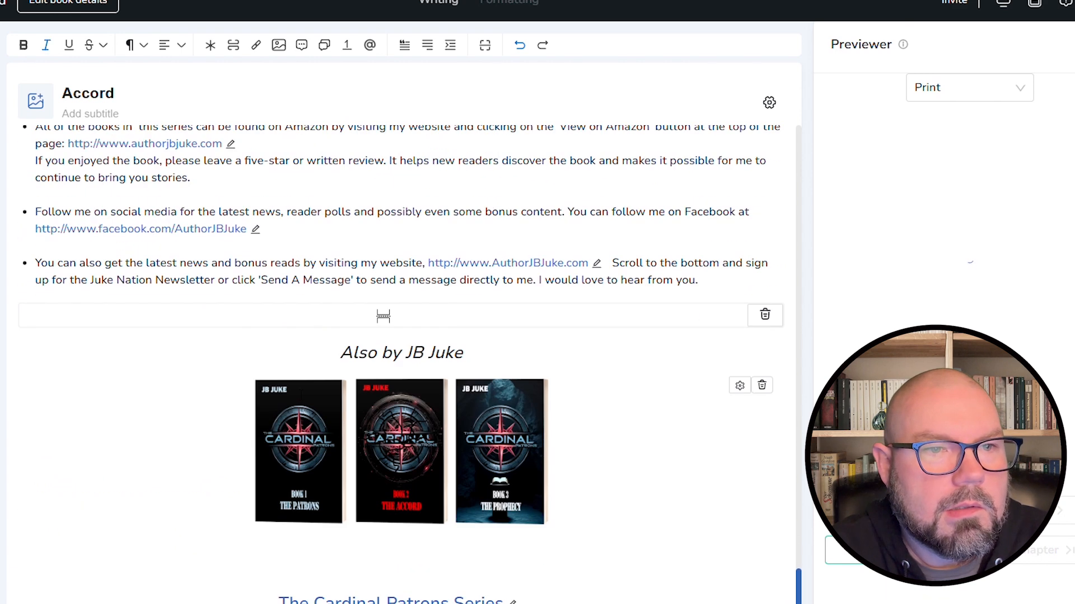
{"action": "scroll", "coordinate": [301, 394], "scroll_direction": "down", "scroll_amount": 2}
{"action": "scroll", "coordinate": [455, 389], "scroll_direction": "up", "scroll_amount": 7}
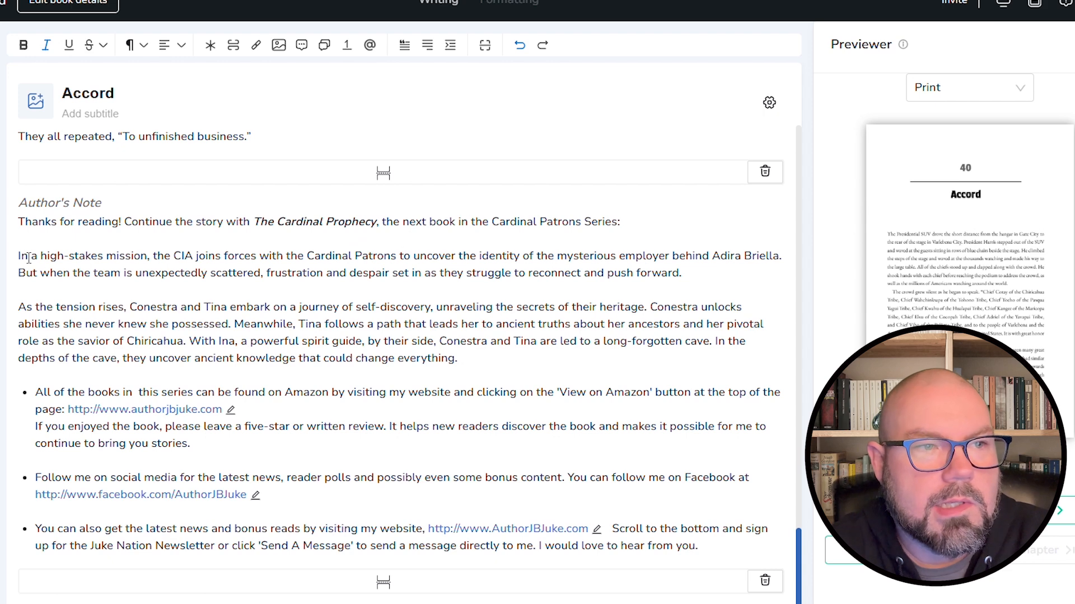
{"action": "left_click_drag", "start_coordinate": [20, 256], "coordinate": [477, 369]}
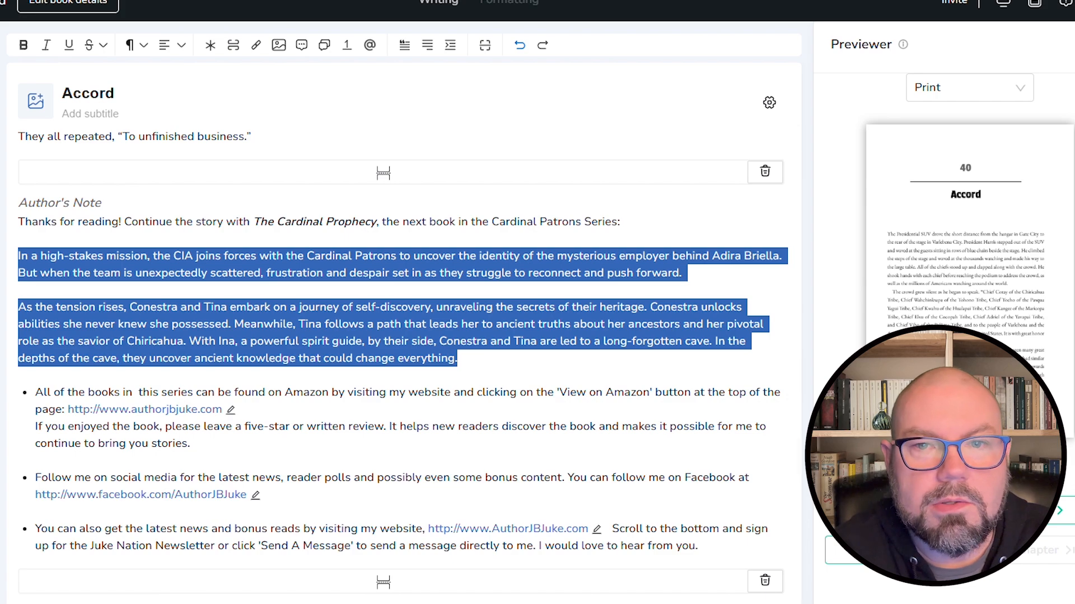
- Enlarge the print preview of the Accord chapter and examine how the Author's Note page is laid out
{"action": "left_click", "coordinate": [887, 324]}
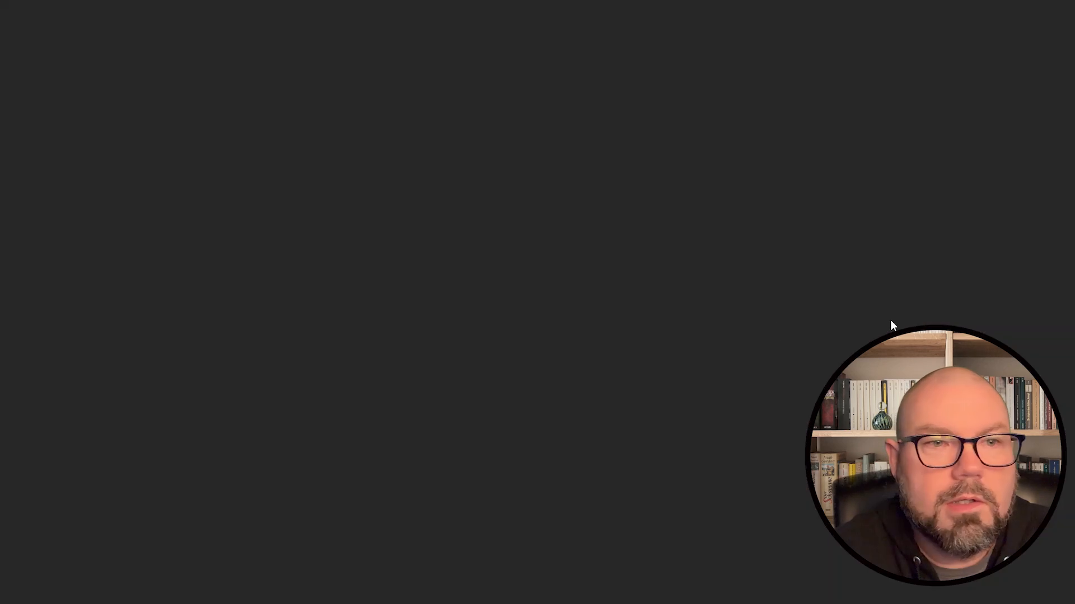
{"action": "scroll", "coordinate": [544, 317], "scroll_direction": "down", "scroll_amount": 20}
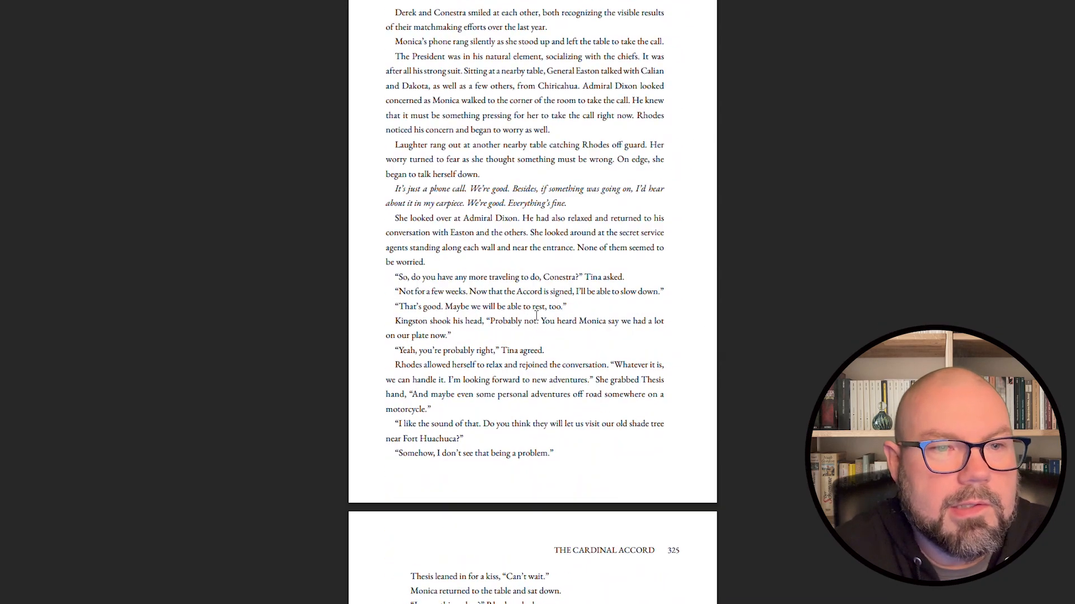
{"action": "scroll", "coordinate": [535, 307], "scroll_direction": "down", "scroll_amount": 7}
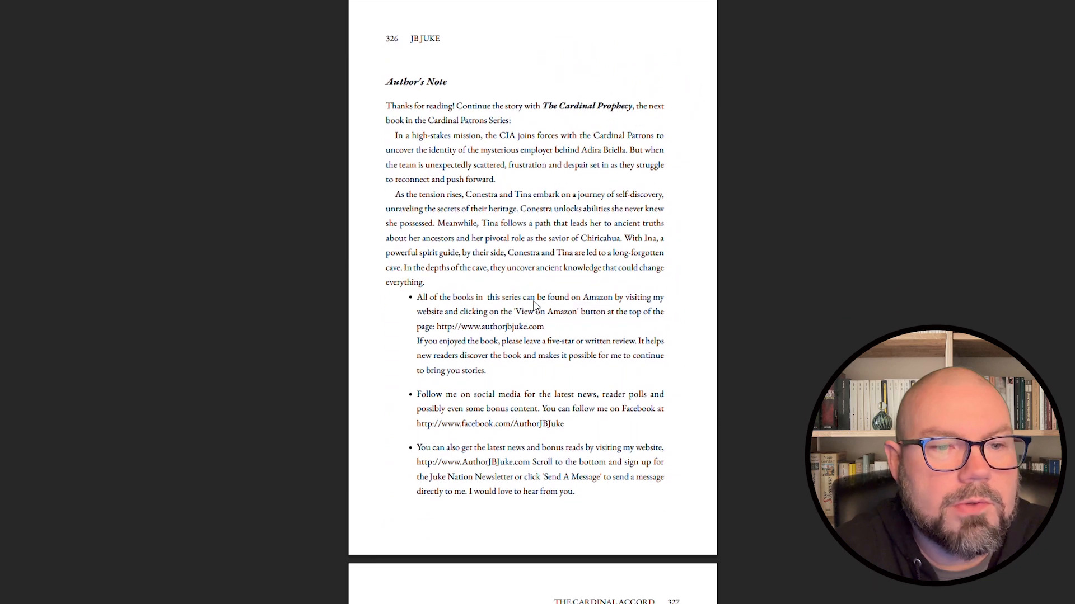
- Examine the enlarged Author's Note and Also by pages, highlighting the printed website address and the series book list
{"action": "scroll", "coordinate": [540, 305], "scroll_direction": "up", "scroll_amount": 2}
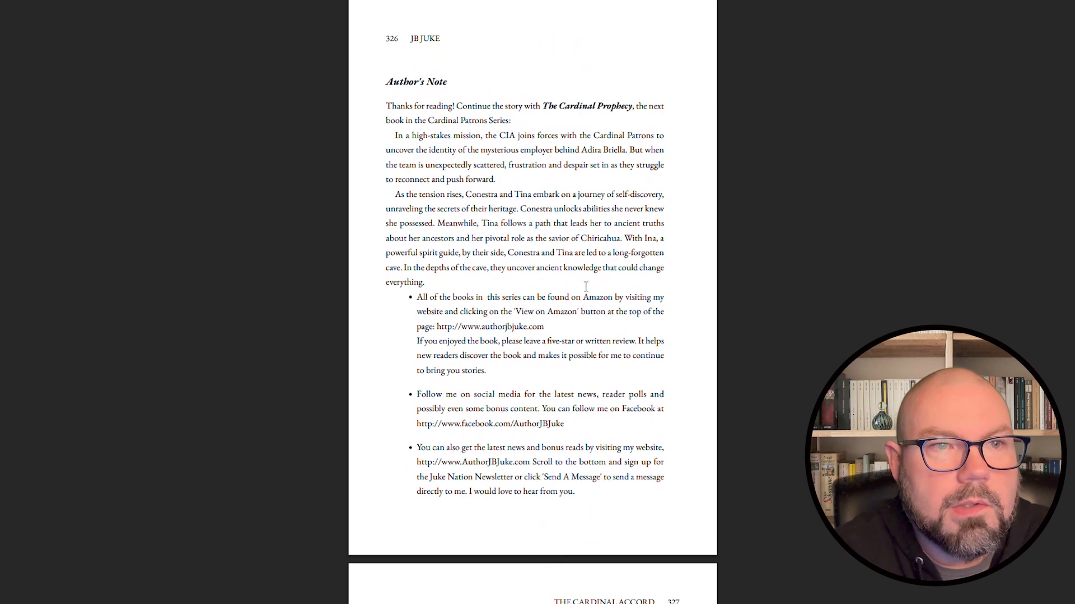
{"action": "scroll", "coordinate": [547, 244], "scroll_direction": "up", "scroll_amount": 1}
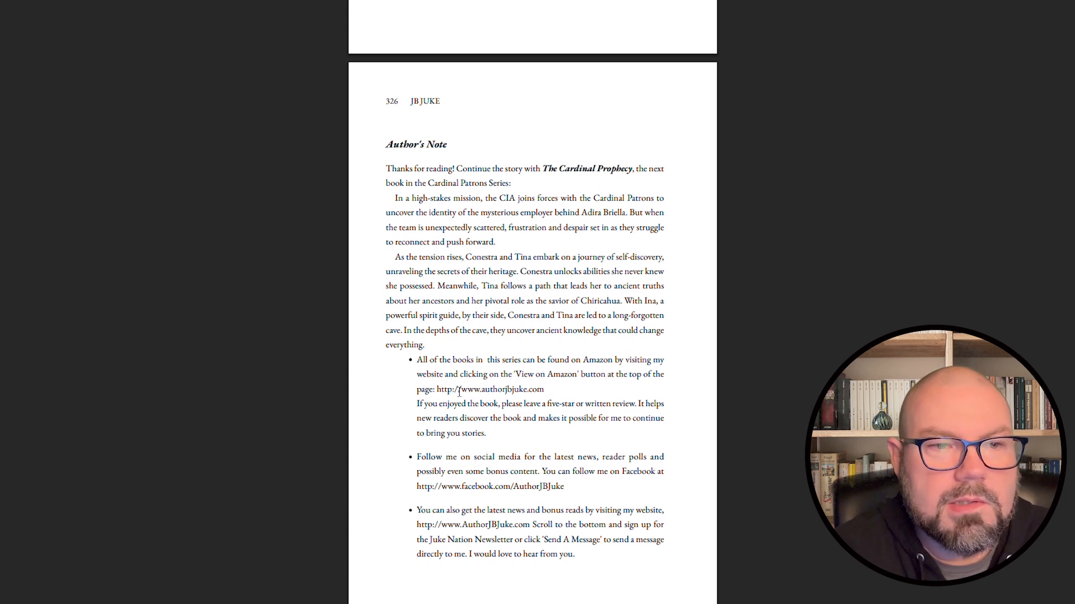
{"action": "left_click_drag", "start_coordinate": [437, 390], "coordinate": [553, 390]}
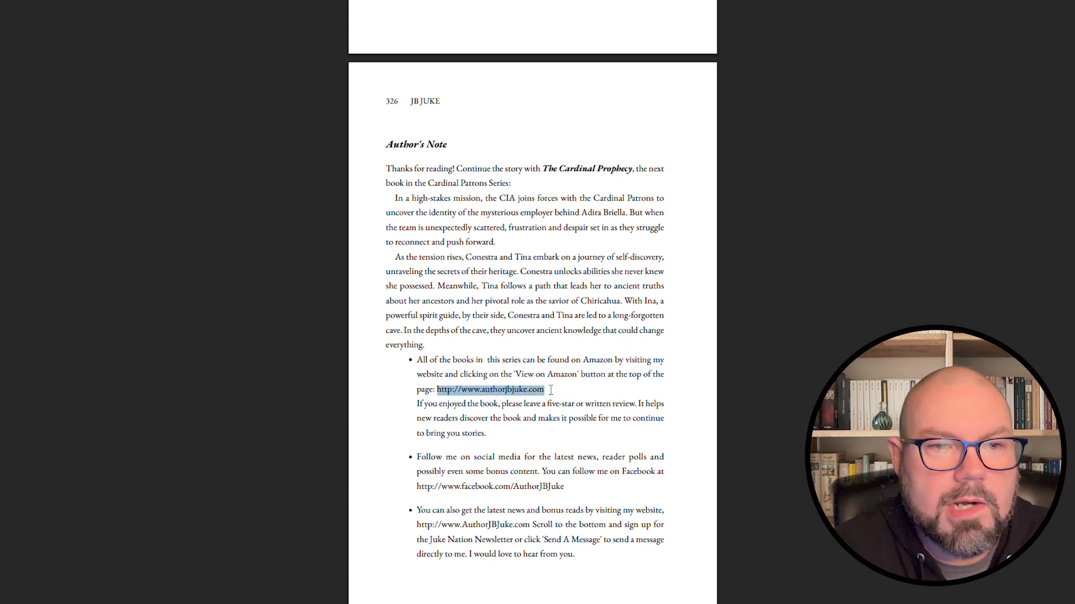
{"action": "scroll", "coordinate": [542, 315], "scroll_direction": "down", "scroll_amount": 10}
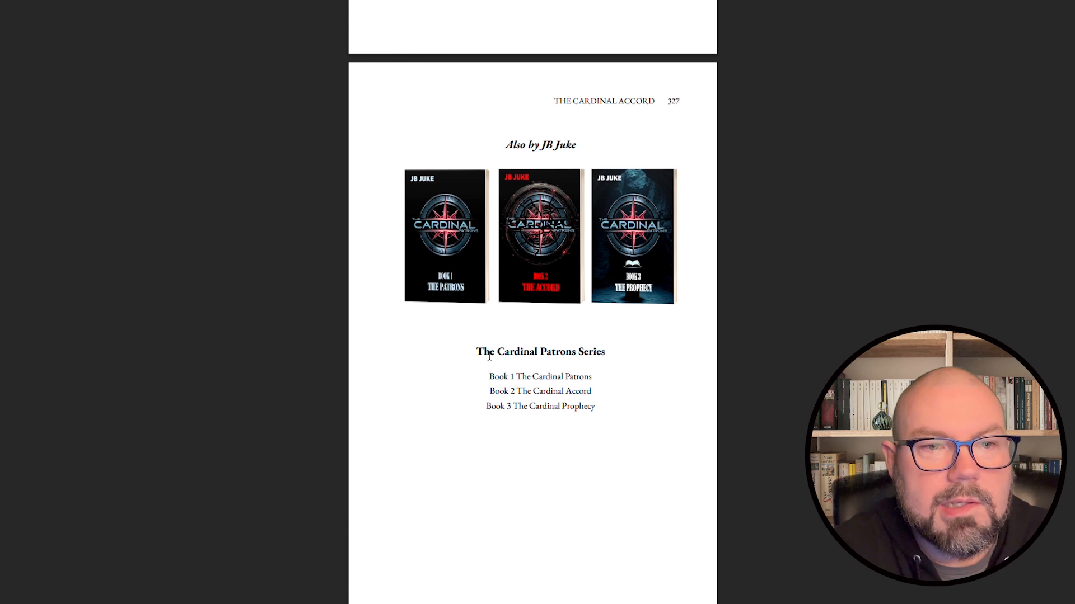
{"action": "left_click_drag", "start_coordinate": [489, 356], "coordinate": [610, 415]}
{"action": "left_click", "coordinate": [610, 415]}
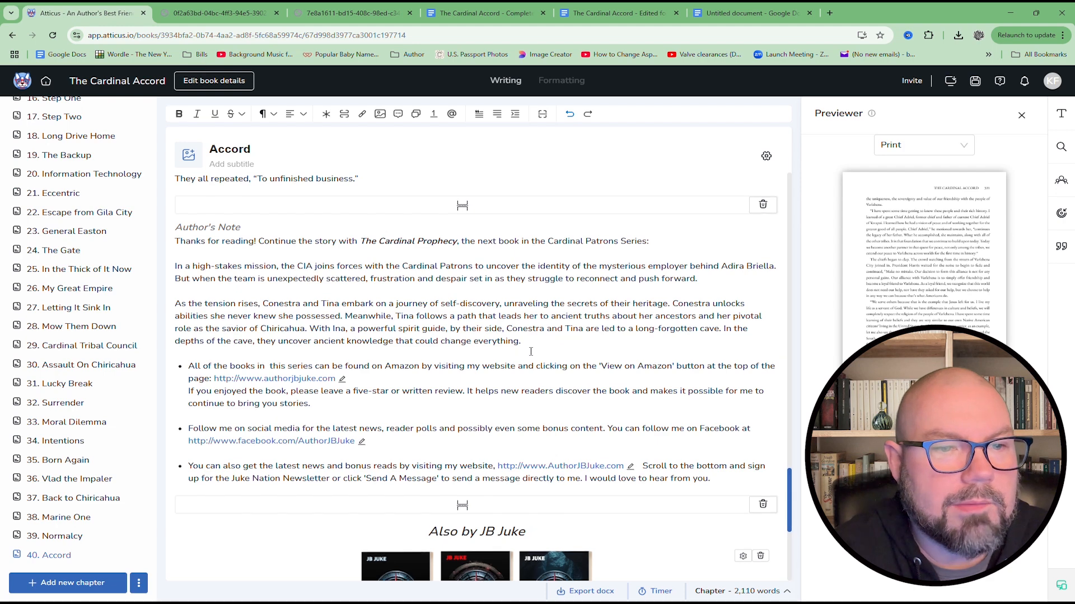
- Compare the linked web addresses and book titles in the Accord chapter's editable Author's Note and Also by section
{"action": "scroll", "coordinate": [536, 340], "scroll_direction": "down", "scroll_amount": 5}
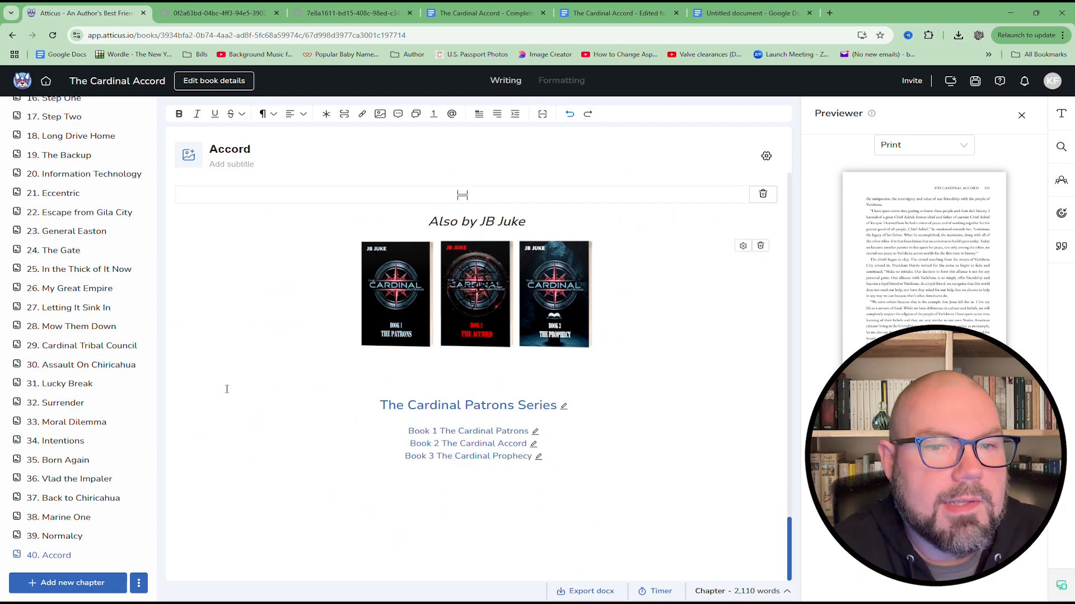
{"action": "scroll", "coordinate": [603, 384], "scroll_direction": "up", "scroll_amount": 7}
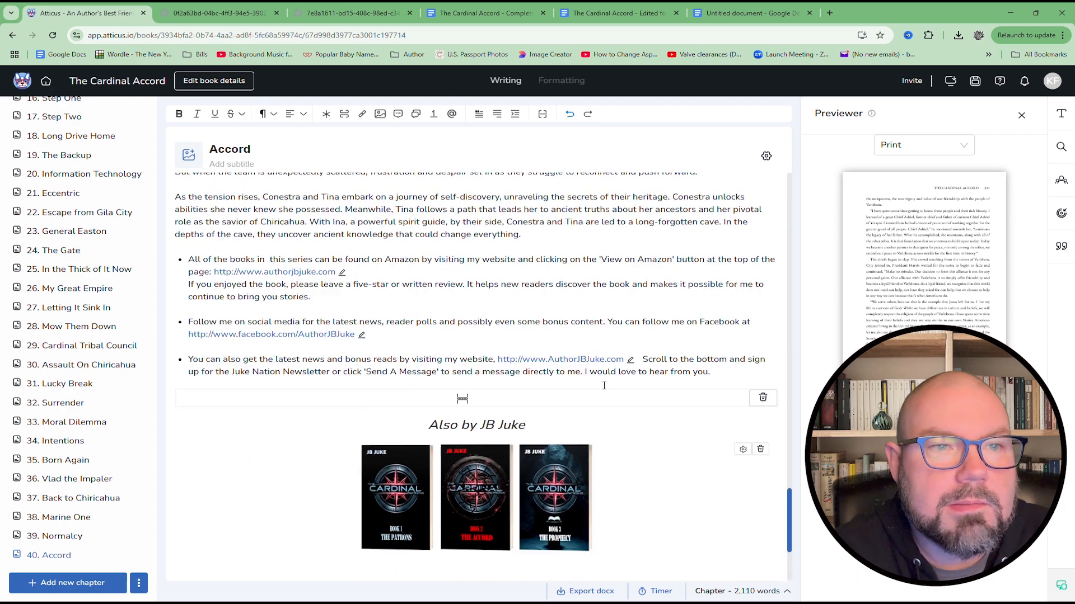
{"action": "scroll", "coordinate": [604, 385], "scroll_direction": "up", "scroll_amount": 5}
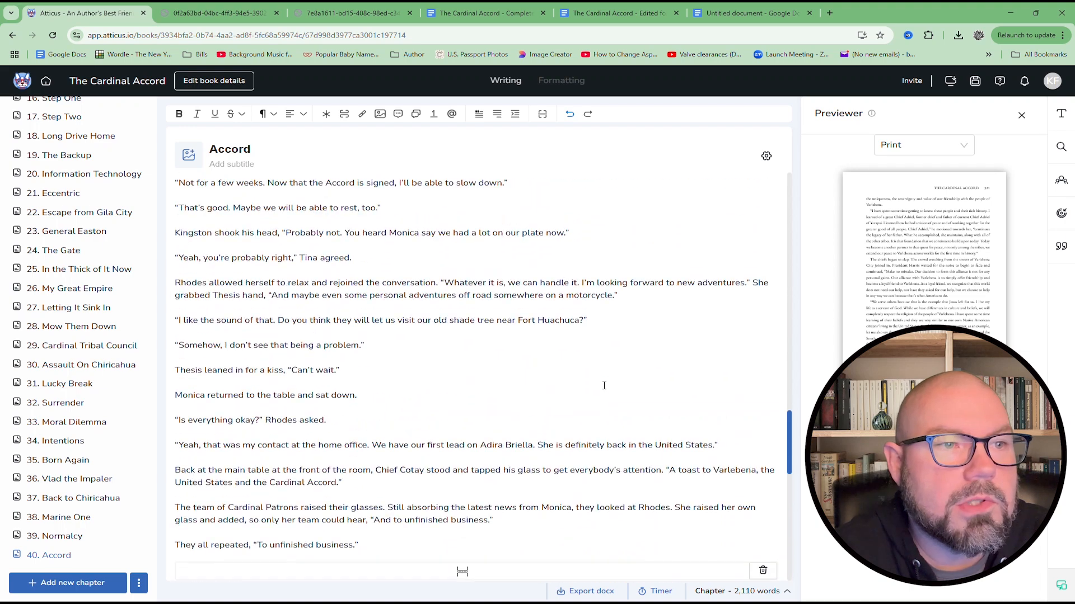
{"action": "scroll", "coordinate": [108, 402], "scroll_direction": "up", "scroll_amount": 7}
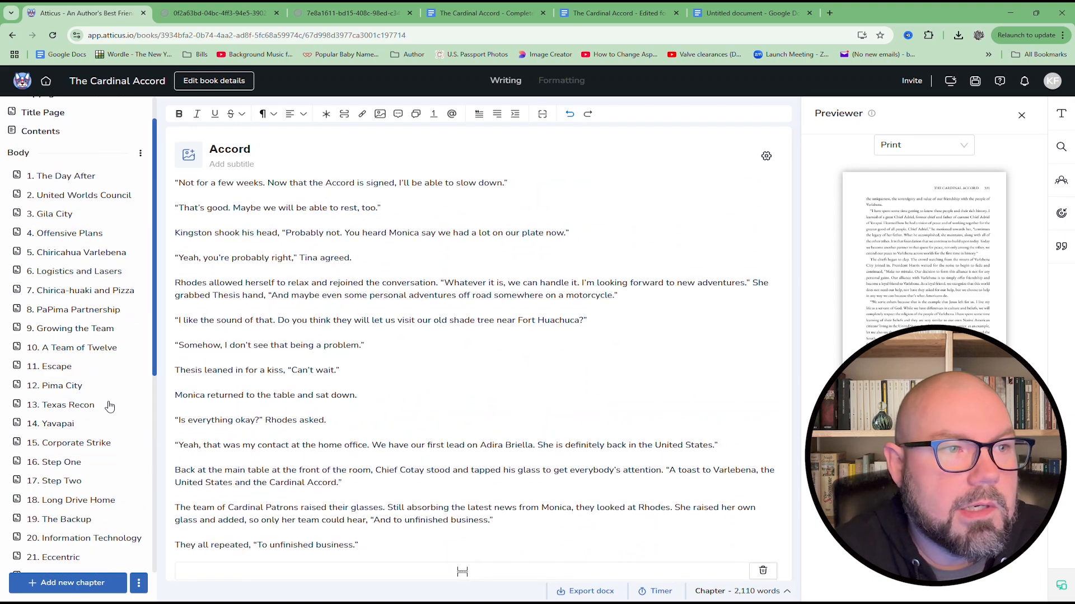
{"action": "scroll", "coordinate": [110, 402], "scroll_direction": "up", "scroll_amount": 1}
{"action": "scroll", "coordinate": [367, 349], "scroll_direction": "down", "scroll_amount": 7}
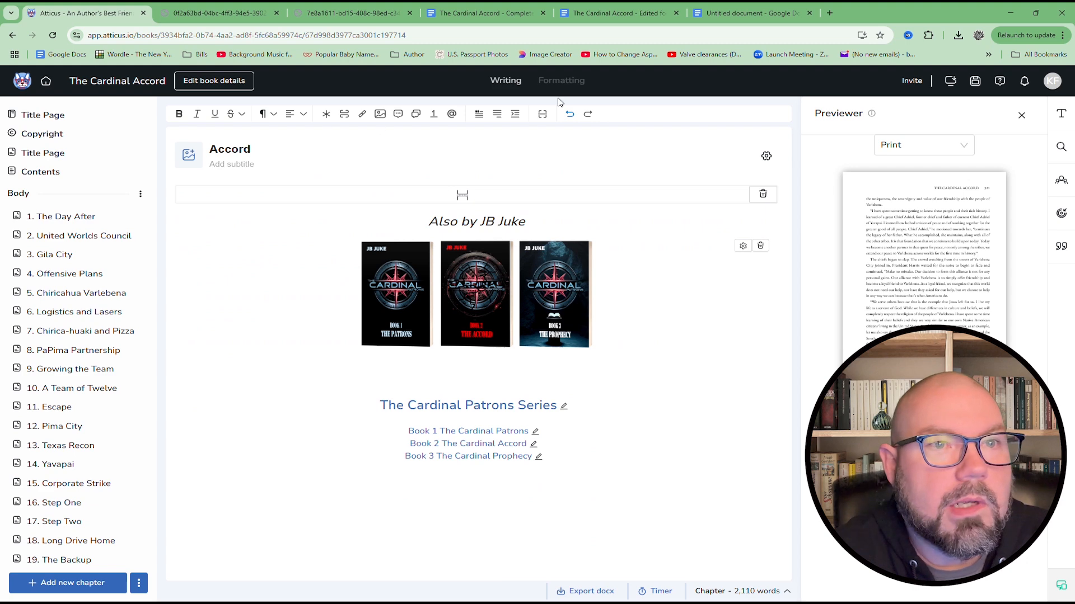
- Export the paperback version of The Cardinal Accord as a PDF and open the exported file
{"action": "left_click", "coordinate": [562, 81]}
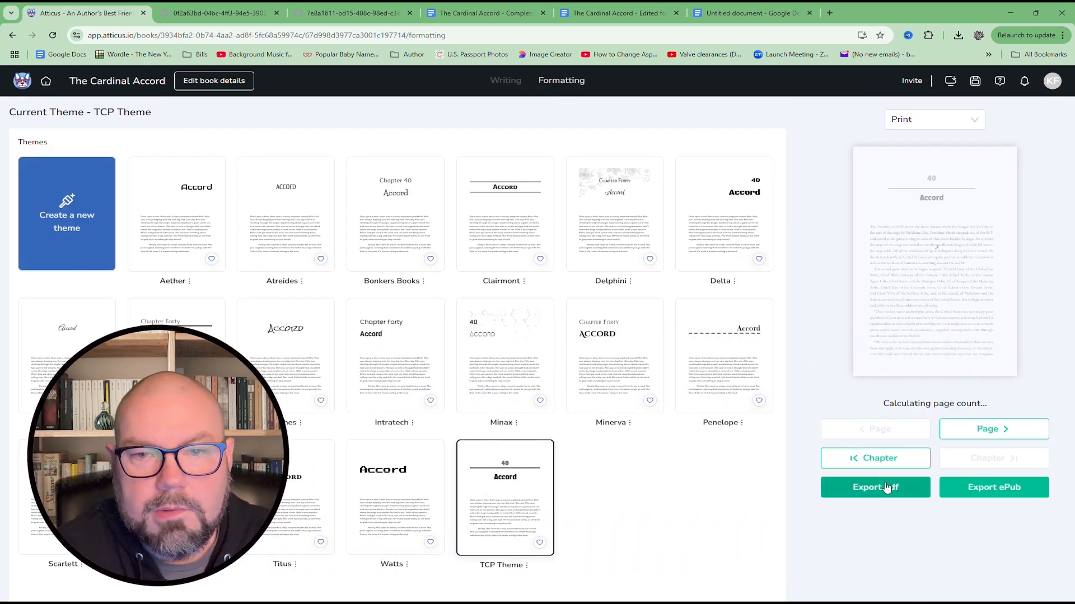
{"action": "left_click", "coordinate": [887, 488]}
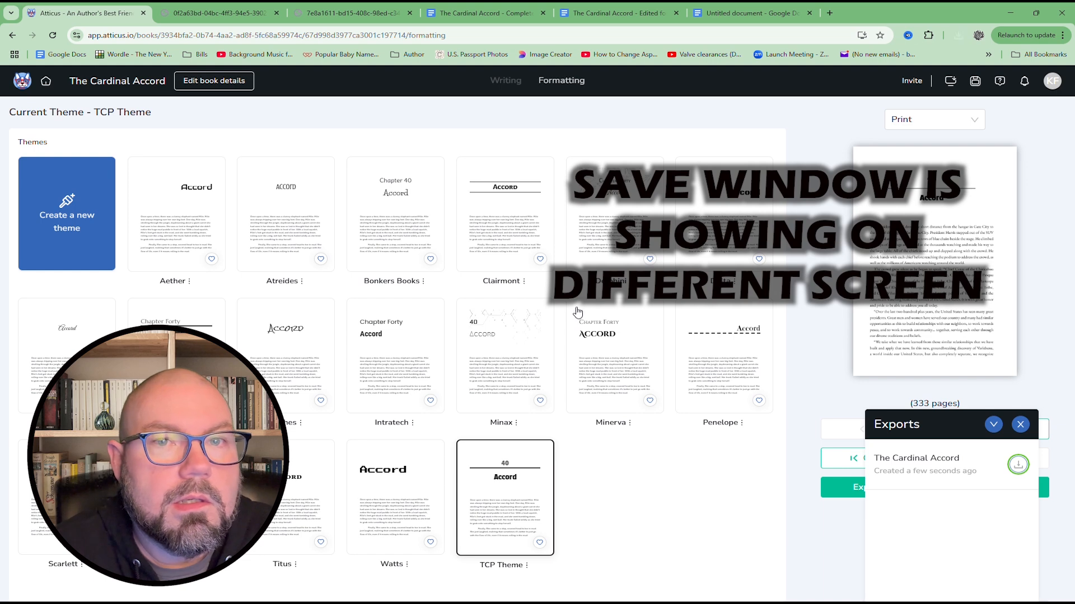
{"action": "key", "text": "F11"}
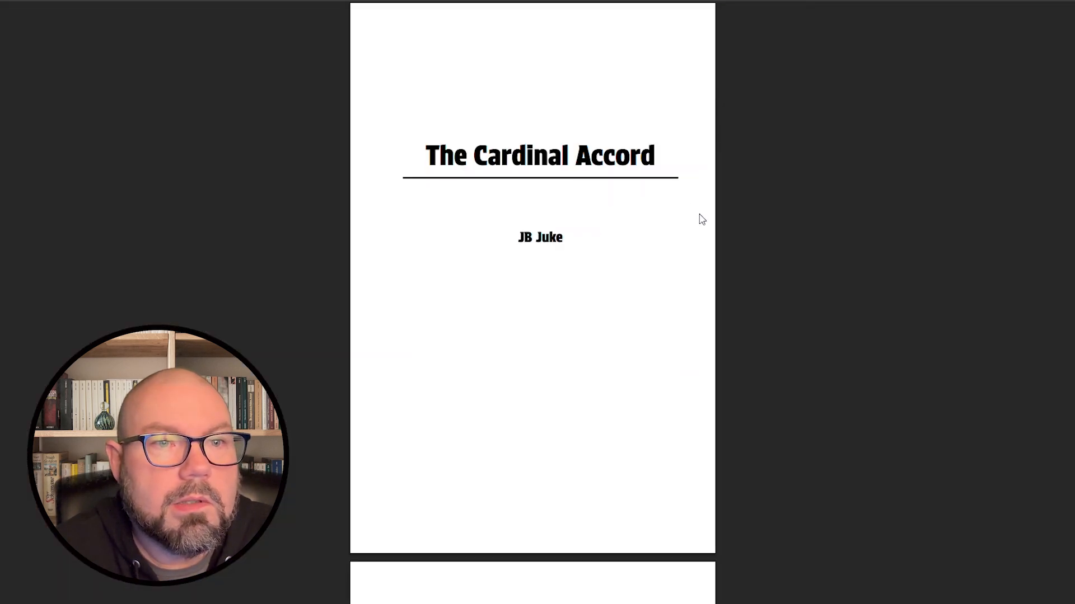
- Examine the exported PDF's title pages, copyright page, table of contents and opening chapters
{"action": "scroll", "coordinate": [680, 264], "scroll_direction": "down", "scroll_amount": 10}
{"action": "scroll", "coordinate": [682, 267], "scroll_direction": "down", "scroll_amount": 1}
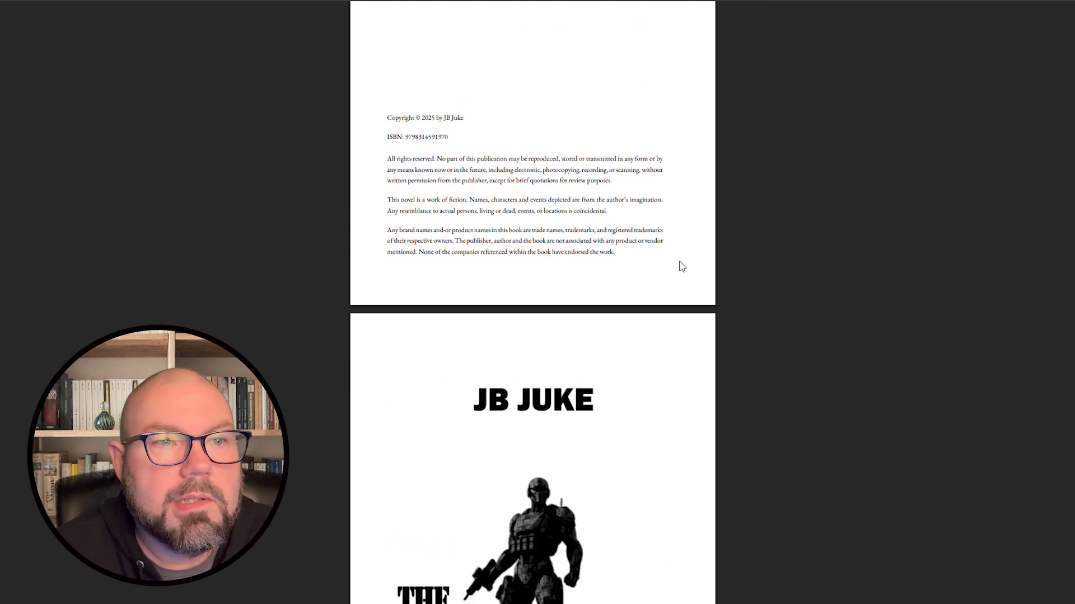
{"action": "scroll", "coordinate": [680, 258], "scroll_direction": "down", "scroll_amount": 10}
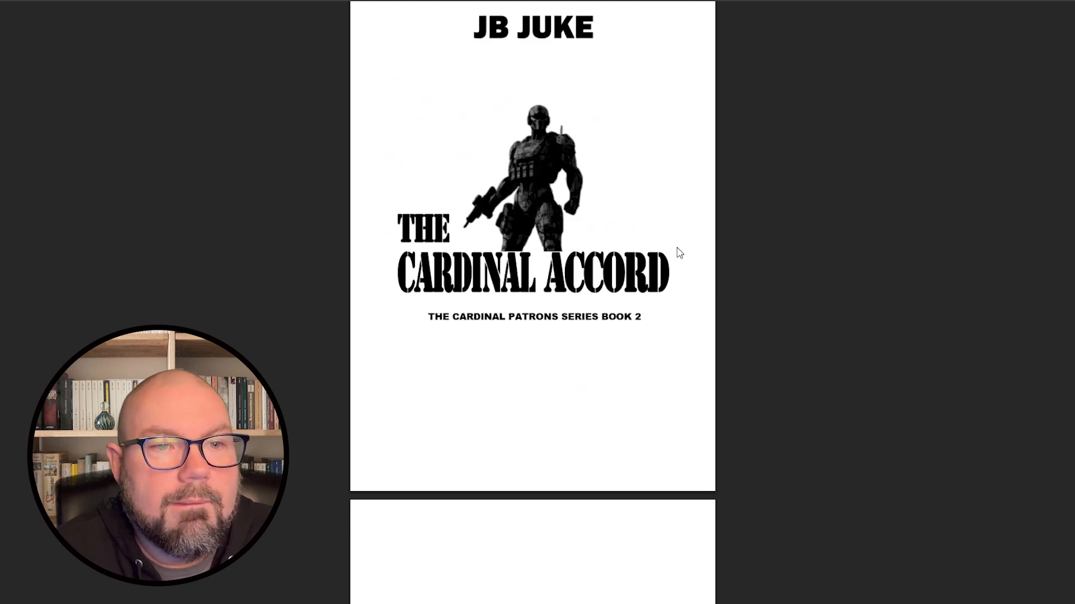
{"action": "scroll", "coordinate": [679, 254], "scroll_direction": "up", "scroll_amount": 3}
{"action": "scroll", "coordinate": [679, 253], "scroll_direction": "down", "scroll_amount": 20}
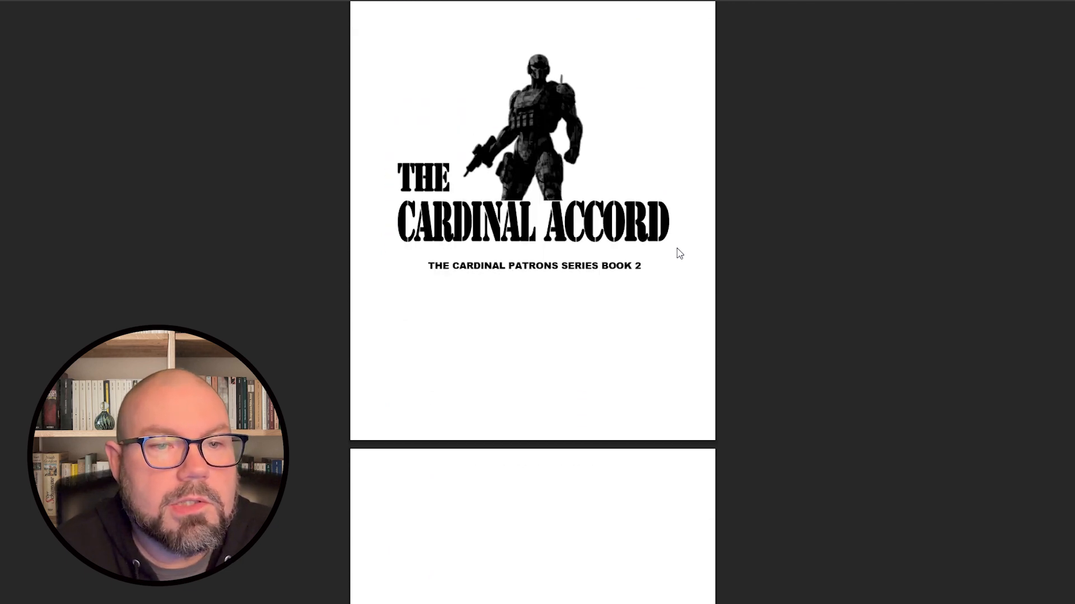
{"action": "scroll", "coordinate": [680, 253], "scroll_direction": "down", "scroll_amount": 20}
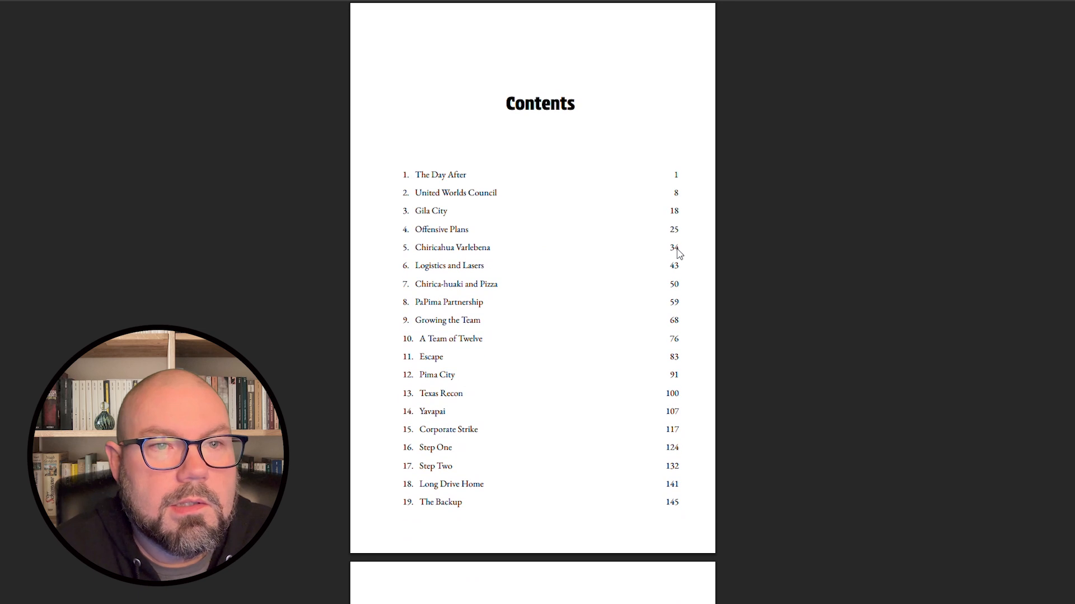
{"action": "scroll", "coordinate": [679, 253], "scroll_direction": "down", "scroll_amount": 20}
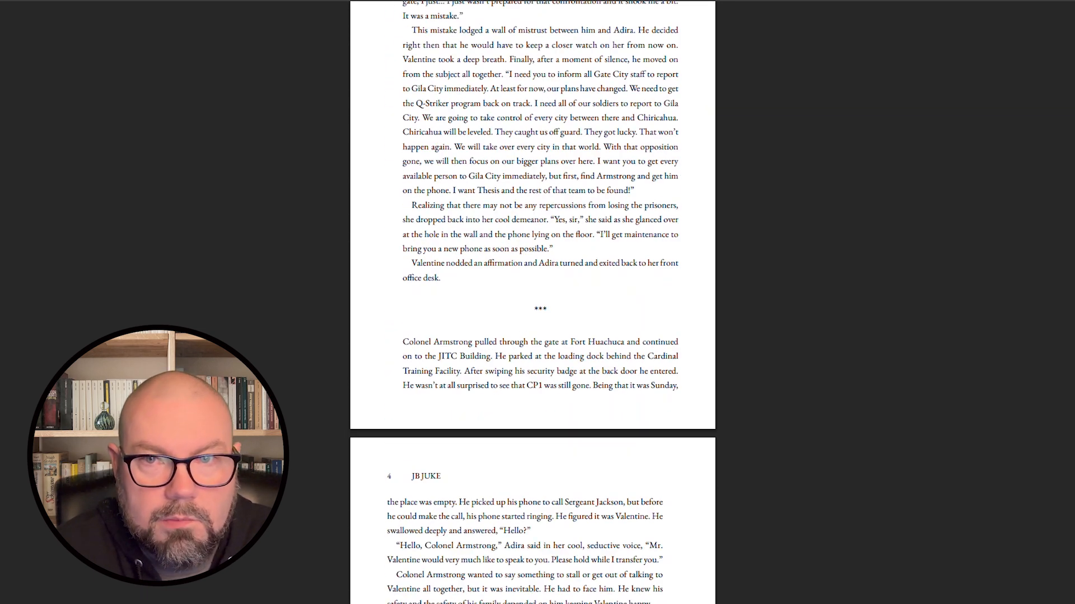
{"action": "scroll", "coordinate": [533, 302], "scroll_direction": "down", "scroll_amount": 20}
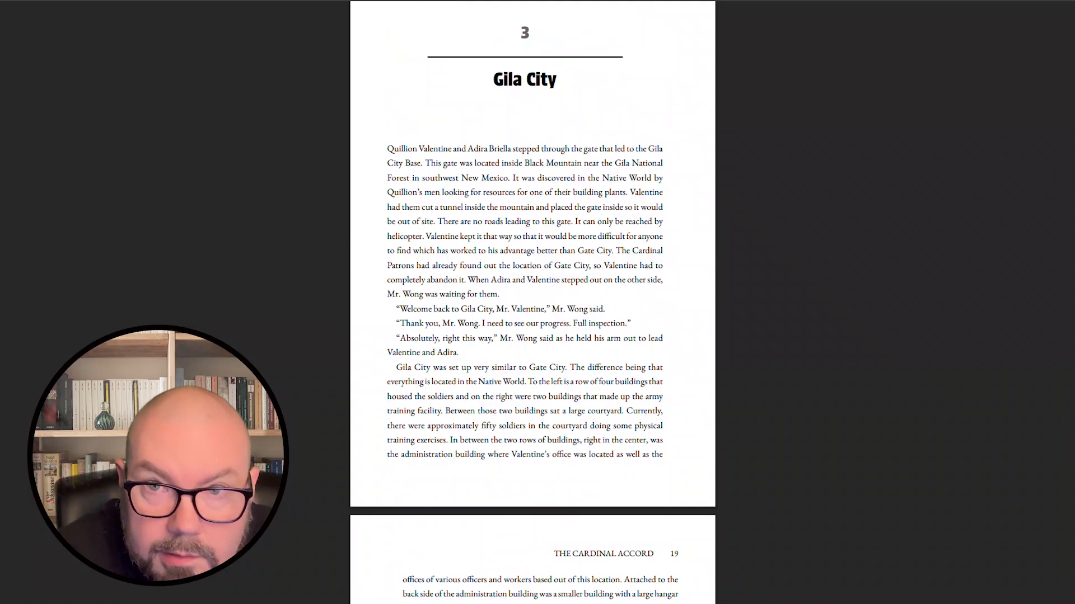
- Check the Author's Note, Also by page and final chapter at the end of the exported PDF
{"action": "scroll", "coordinate": [533, 302], "scroll_direction": "down", "scroll_amount": 20}
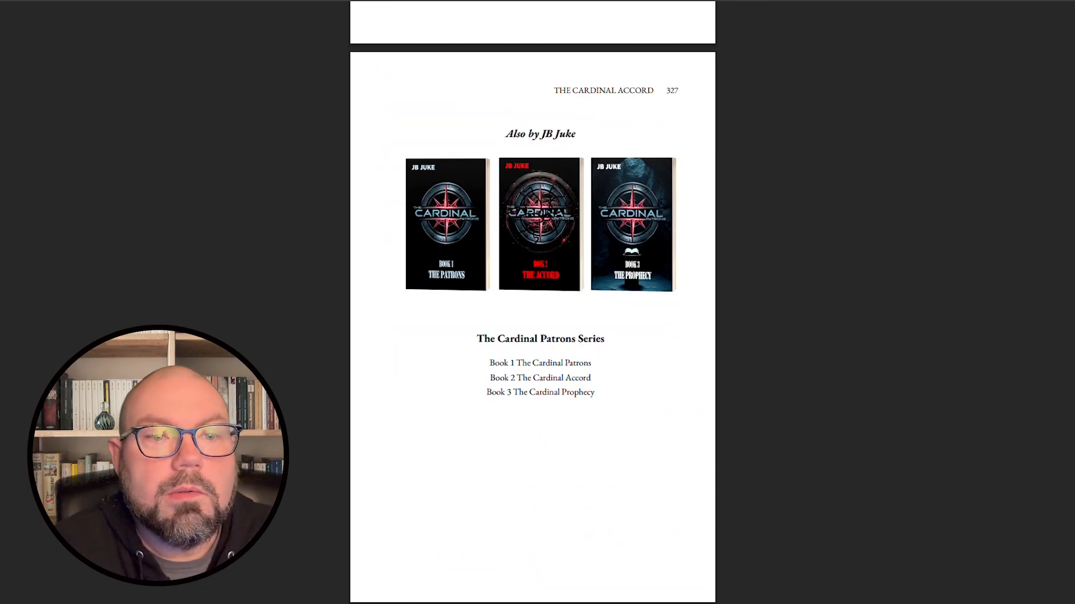
{"action": "scroll", "coordinate": [988, 442], "scroll_direction": "up", "scroll_amount": 8}
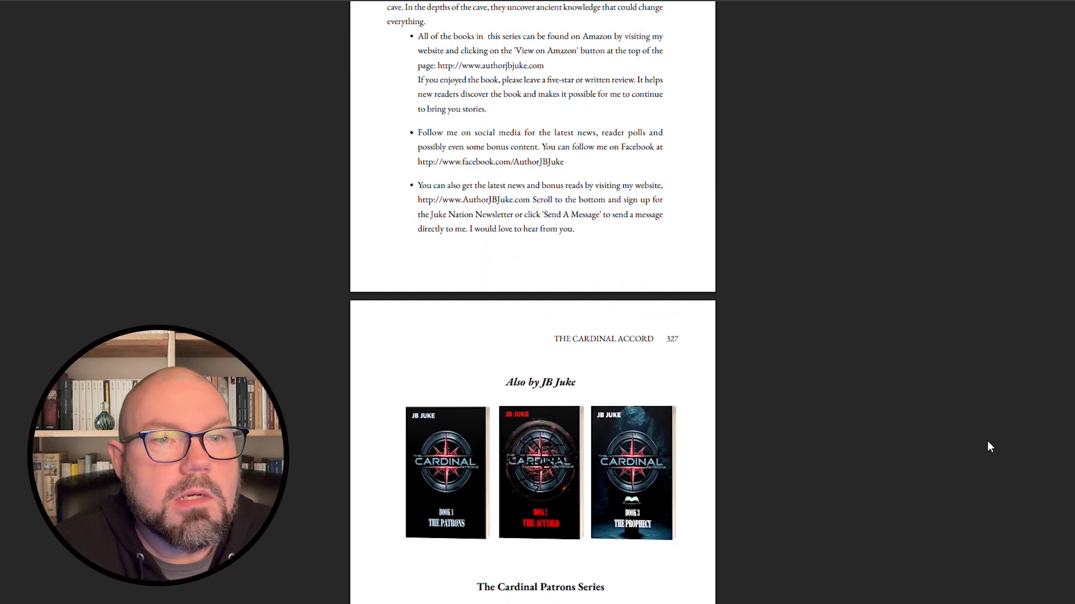
{"action": "scroll", "coordinate": [1000, 441], "scroll_direction": "down", "scroll_amount": 5}
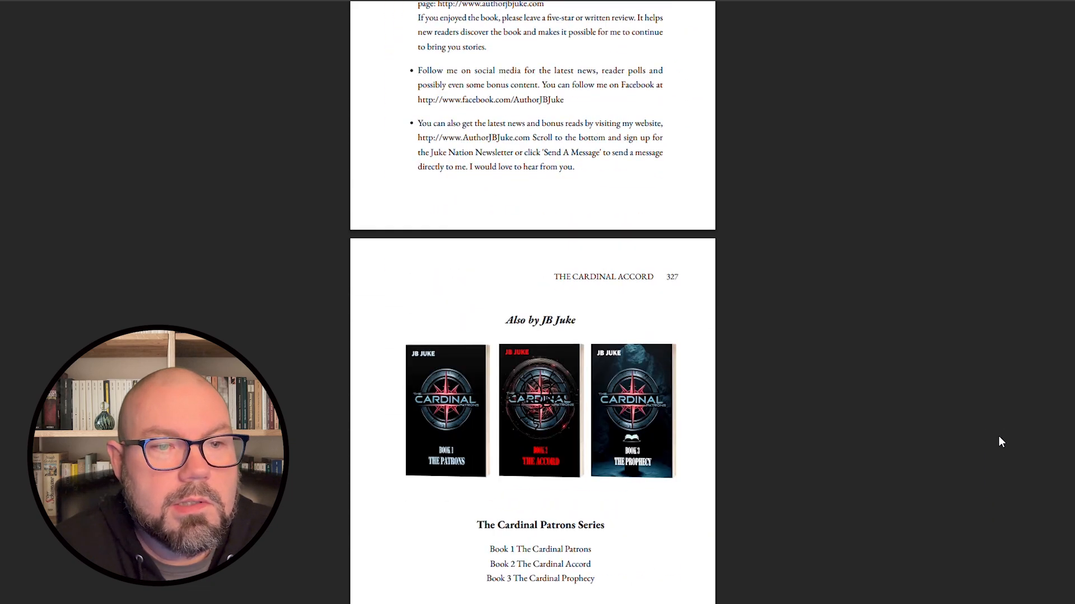
{"action": "scroll", "coordinate": [1001, 441], "scroll_direction": "up", "scroll_amount": 15}
{"action": "scroll", "coordinate": [998, 437], "scroll_direction": "up", "scroll_amount": 20}
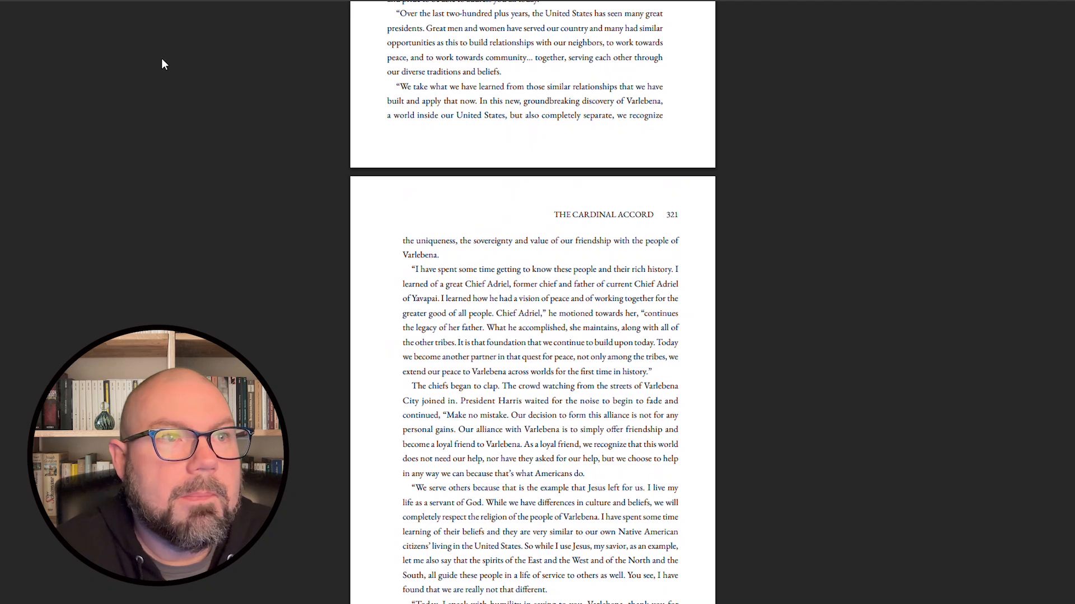
- Return to Atticus and close the PDF exports list, confirming removal of the completed export
{"action": "key", "text": "alt+Tab"}
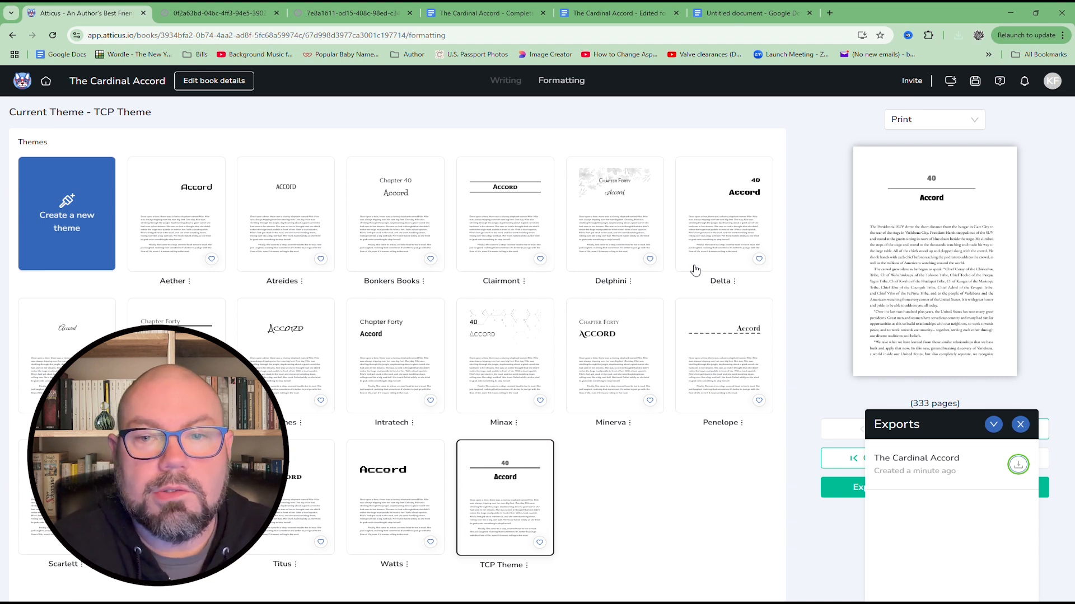
{"action": "left_click", "coordinate": [1020, 425]}
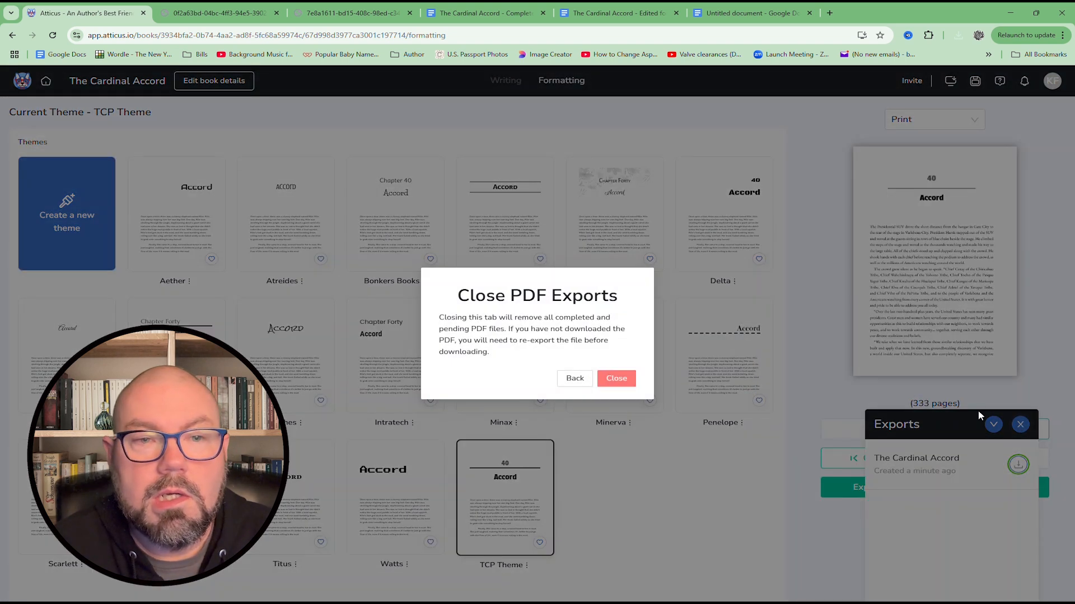
{"action": "left_click", "coordinate": [630, 388]}
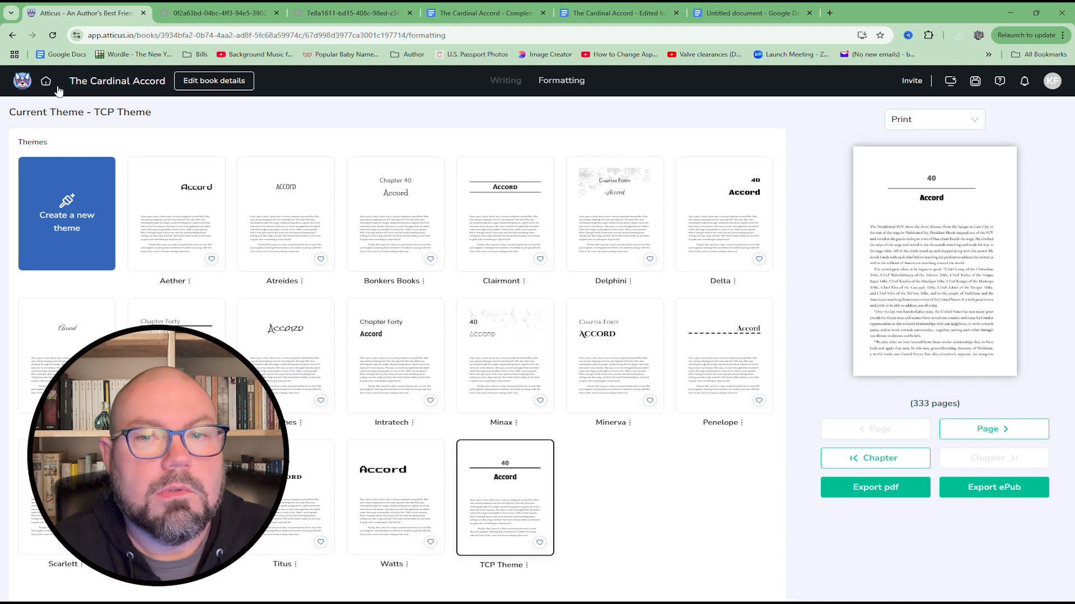
- Open the eBook version of The Cardinal Accord from the home page and check the text of its Copyright page
{"action": "left_click", "coordinate": [23, 84]}
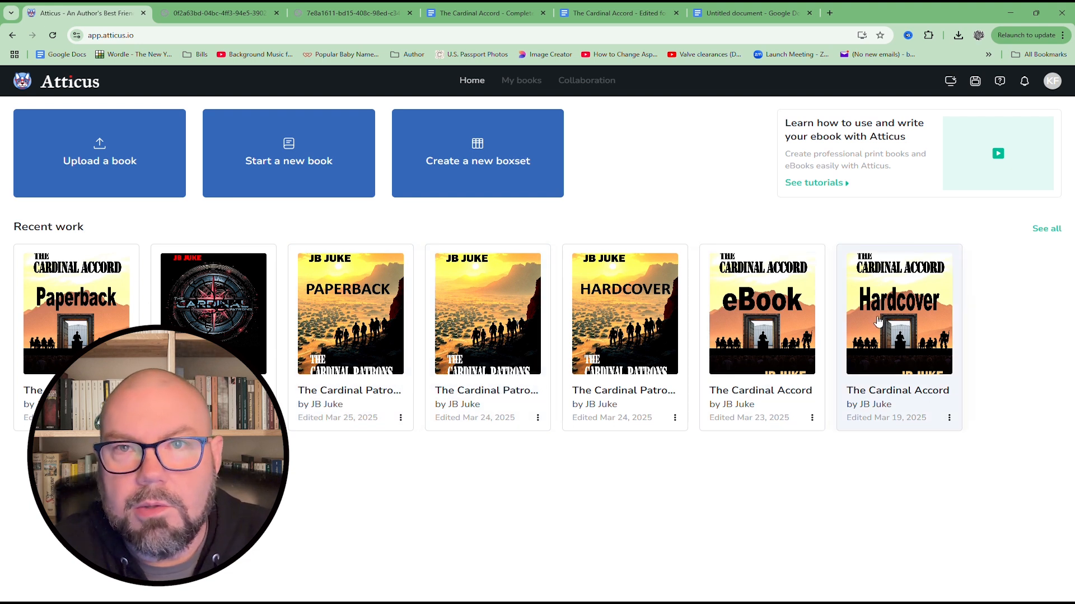
{"action": "left_click", "coordinate": [776, 327]}
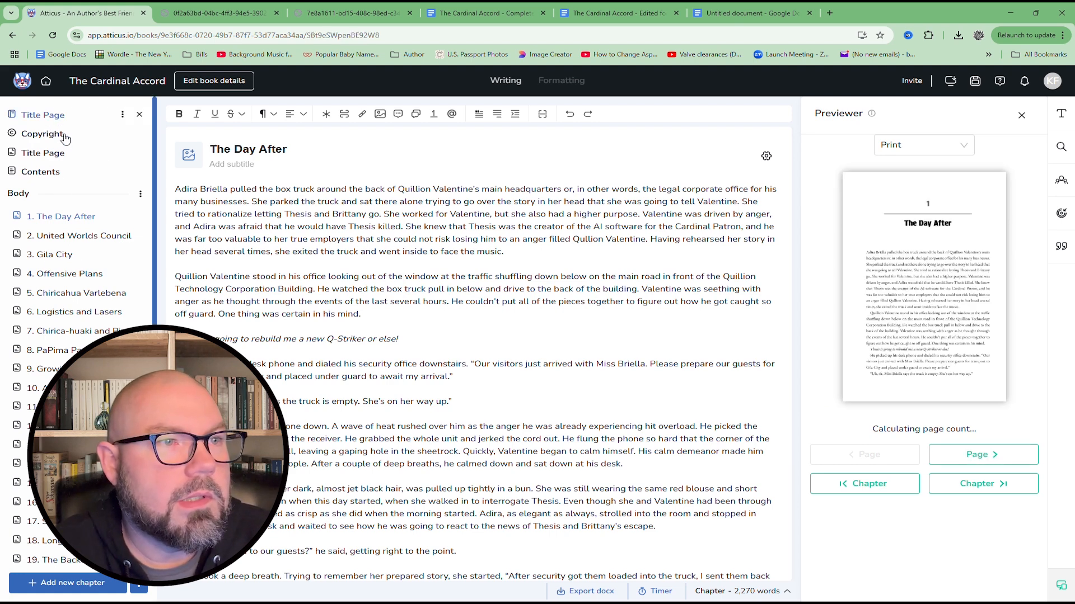
{"action": "left_click", "coordinate": [51, 153]}
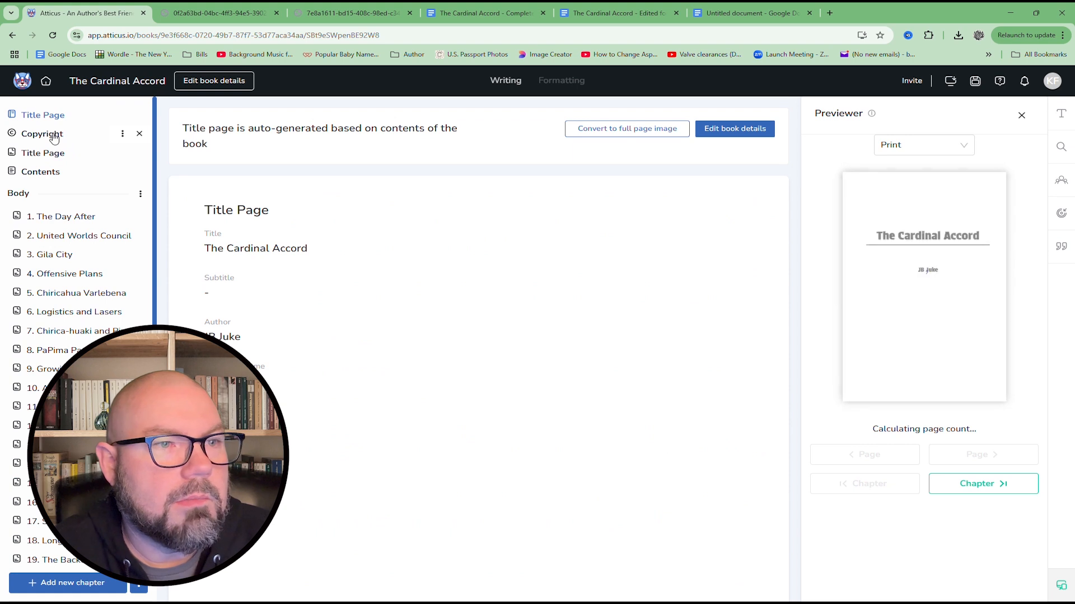
{"action": "left_click", "coordinate": [54, 137]}
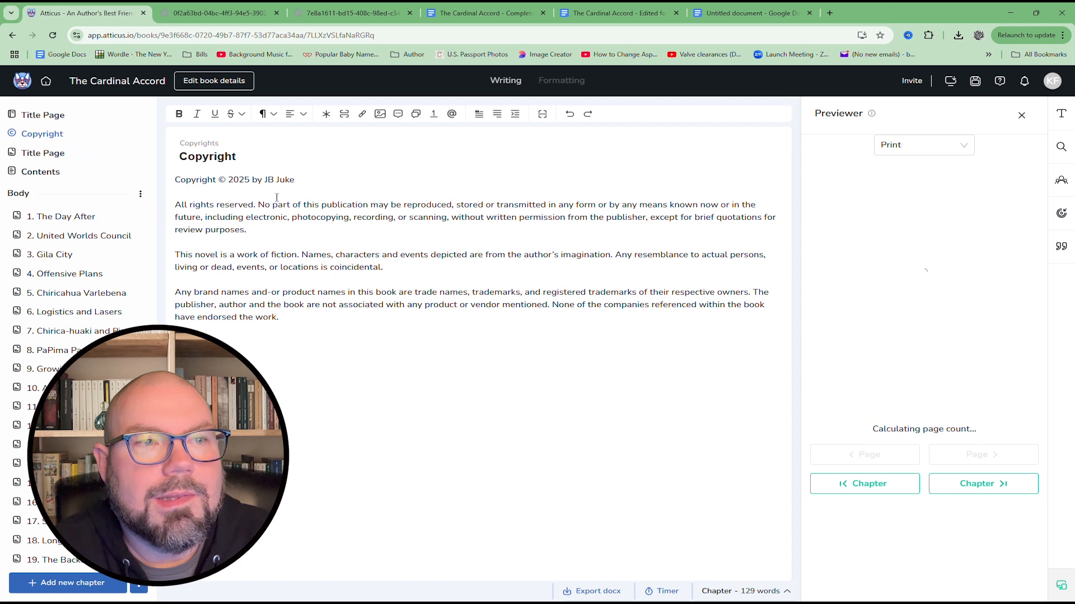
{"action": "left_click_drag", "start_coordinate": [288, 204], "coordinate": [182, 203]}
{"action": "left_click", "coordinate": [181, 204]}
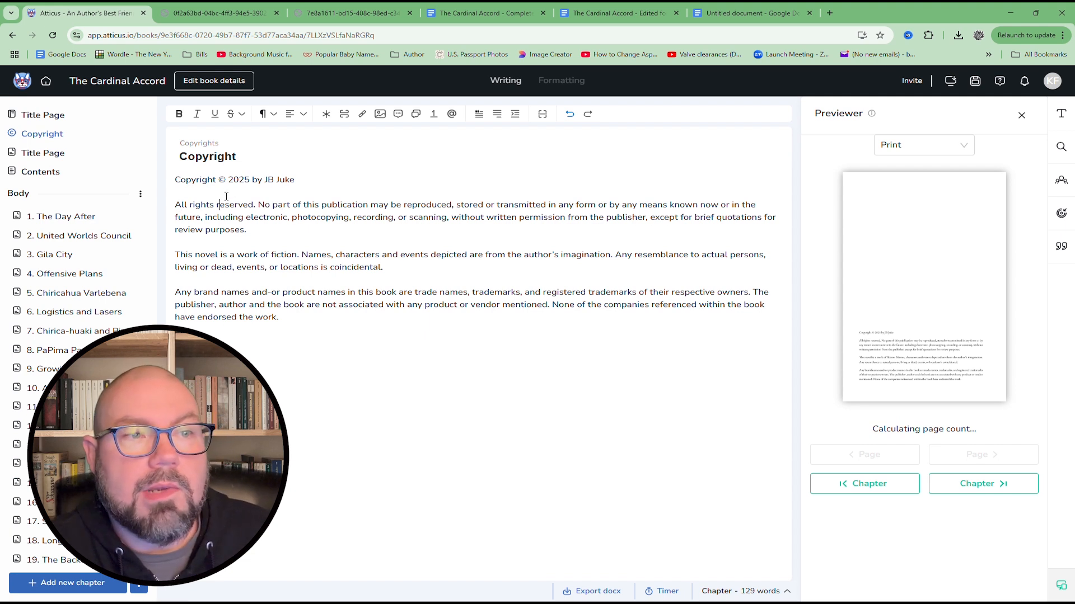
- View the eBook's book details and publisher details, including the ISBN fields, and return to the Copyright page
{"action": "left_click", "coordinate": [190, 83]}
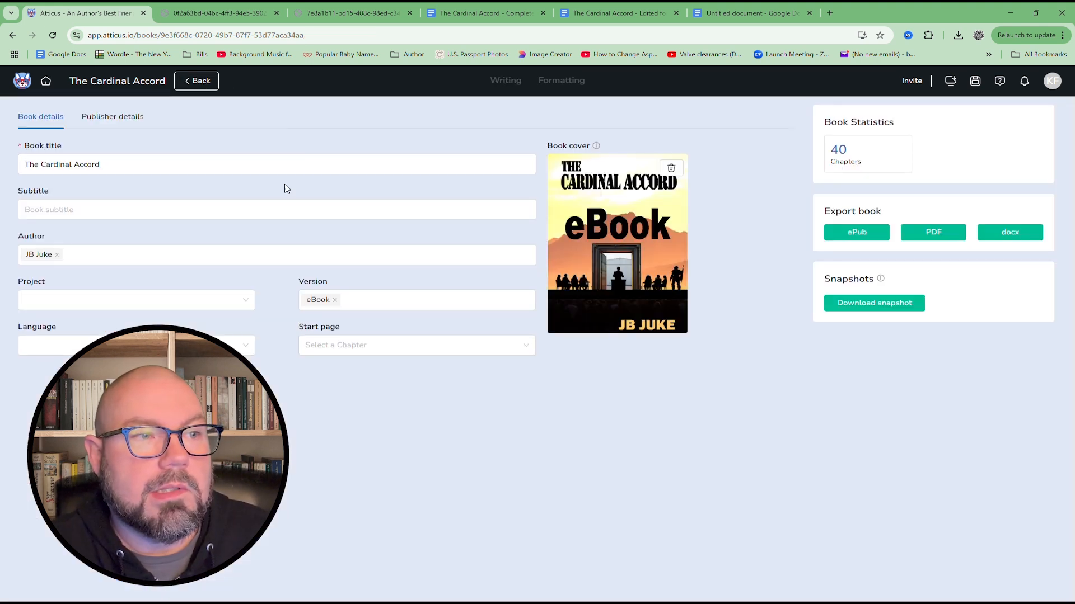
{"action": "left_click", "coordinate": [114, 118]}
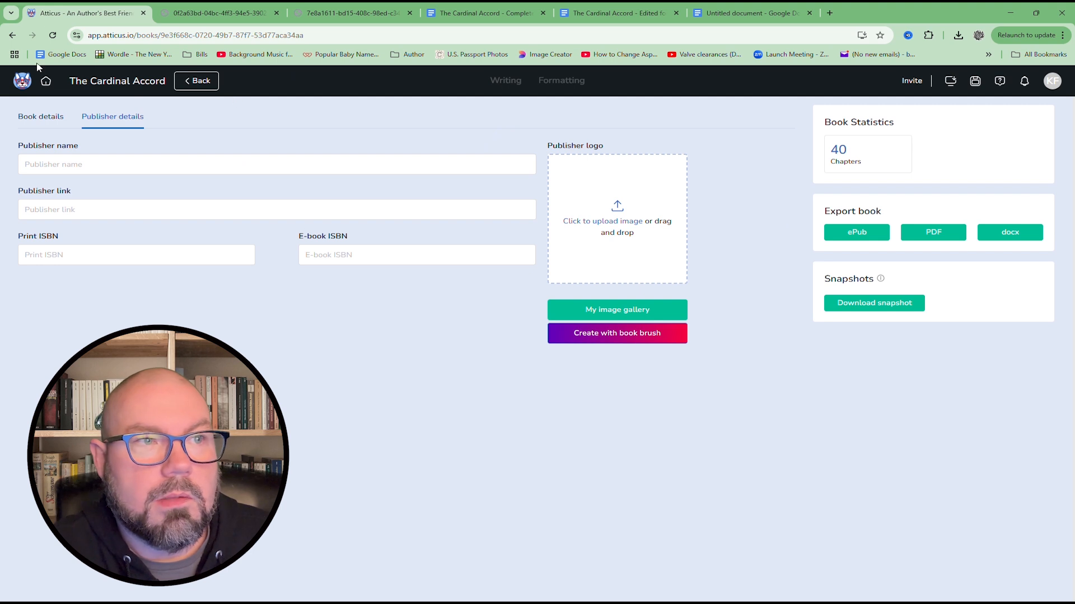
{"action": "left_click", "coordinate": [199, 82]}
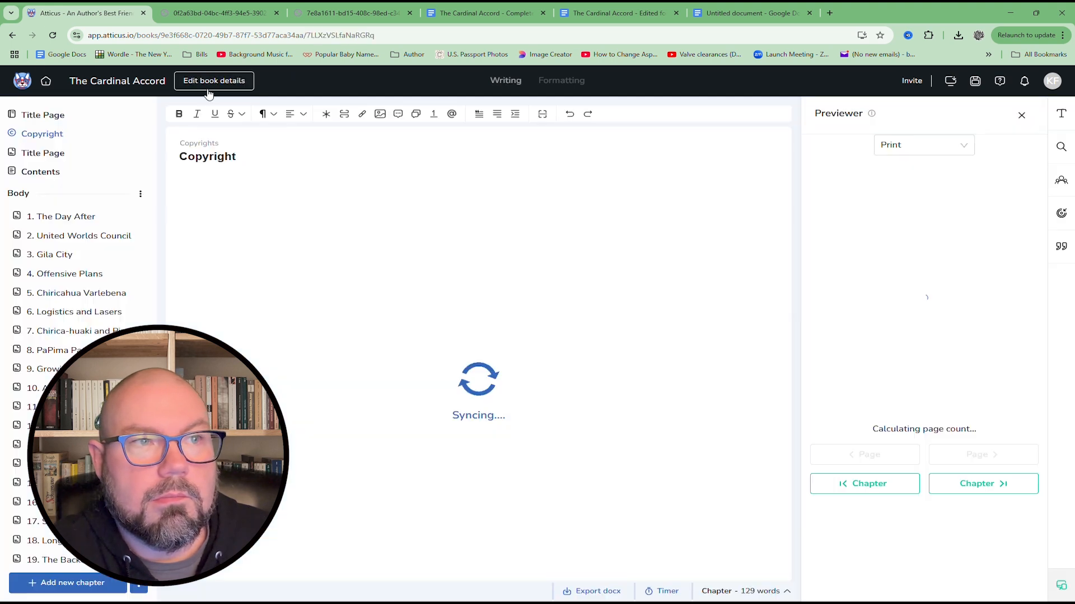
- Export the eBook version of The Cardinal Accord as an ePub file
{"action": "left_click", "coordinate": [562, 82]}
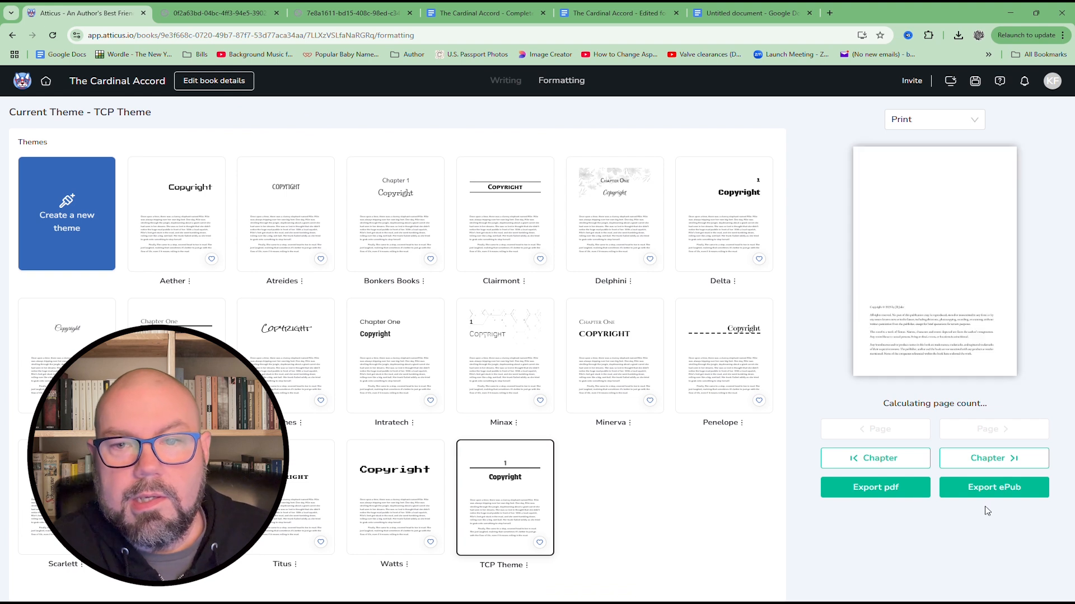
{"action": "left_click", "coordinate": [1003, 492]}
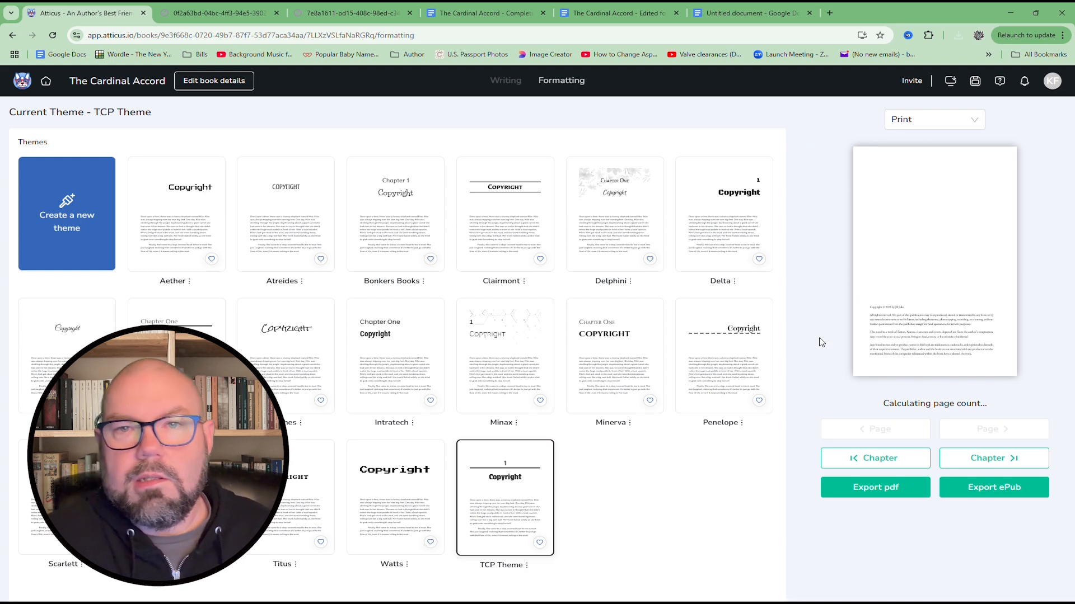
- View the Copyright page's print preview enlarged in its own browser tab and return to the Atticus formatting page
{"action": "left_click", "coordinate": [889, 207]}
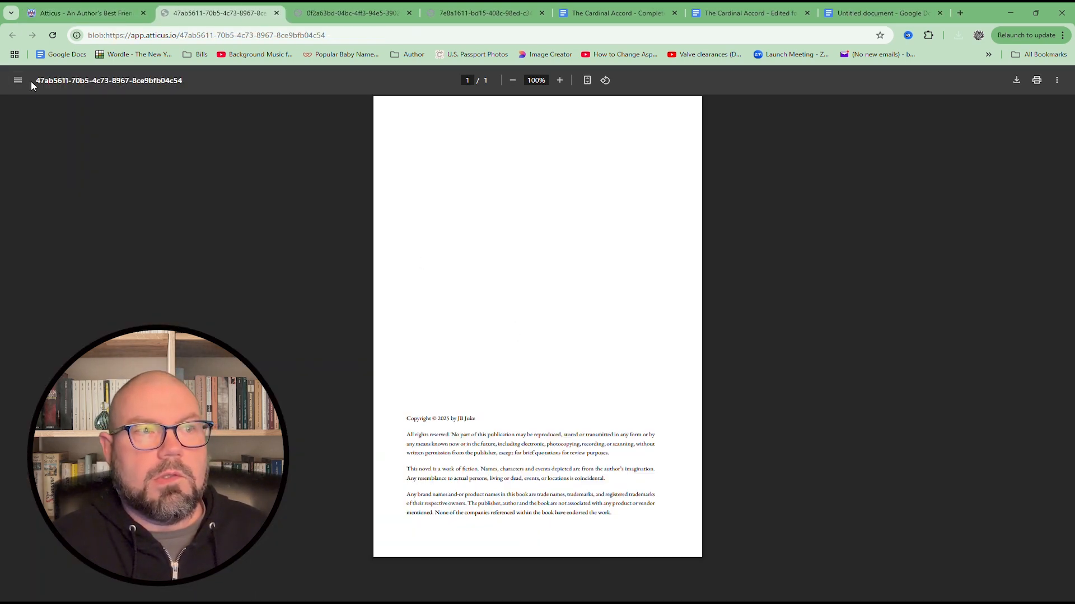
{"action": "left_click", "coordinate": [72, 12]}
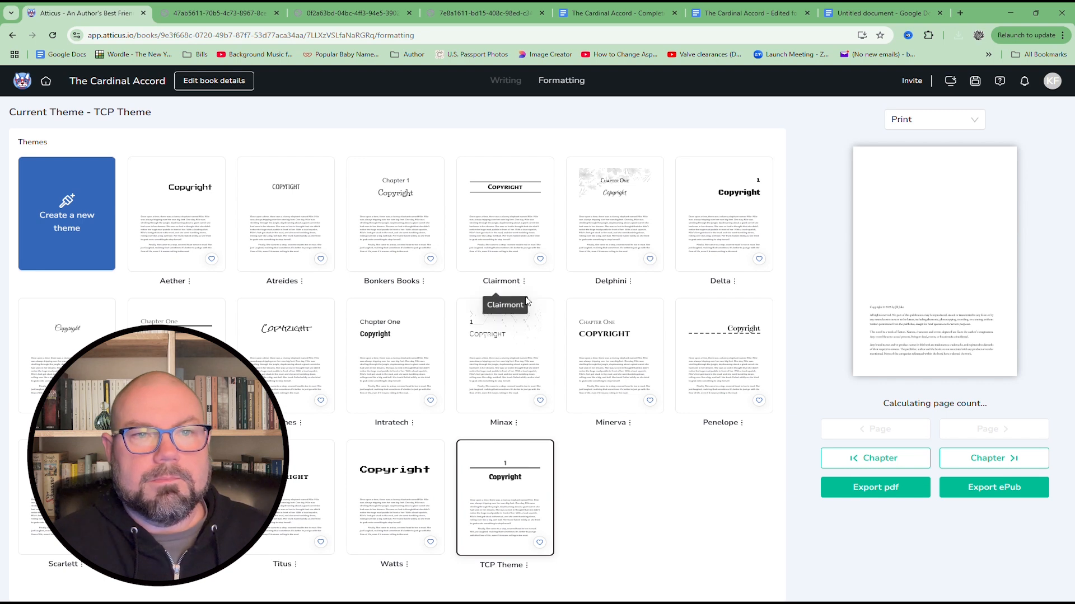